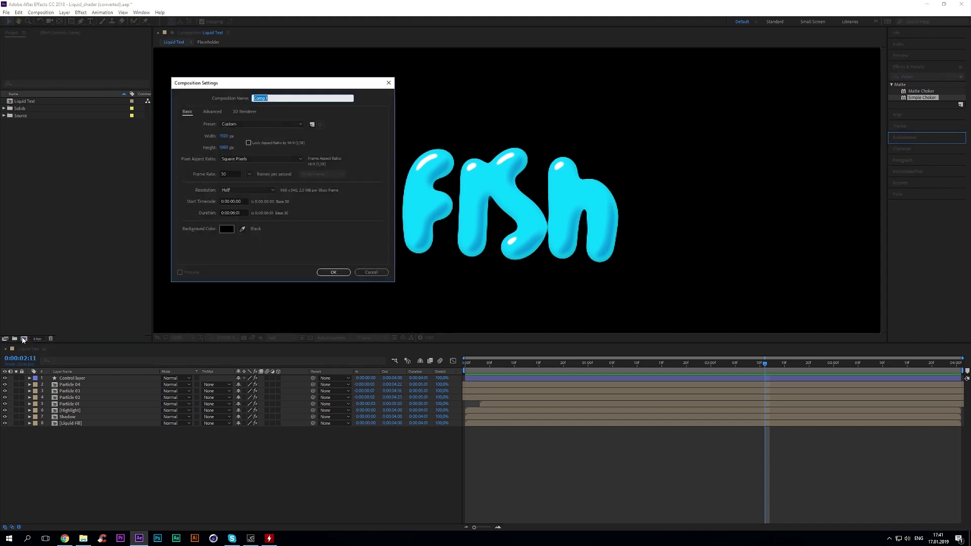
- Create the new composition under the name "Liquid txt" and add an empty text layer to it
type("Liquid txt")
left_click(331, 272)
right_click(139, 394)
mouse_move(155, 400)
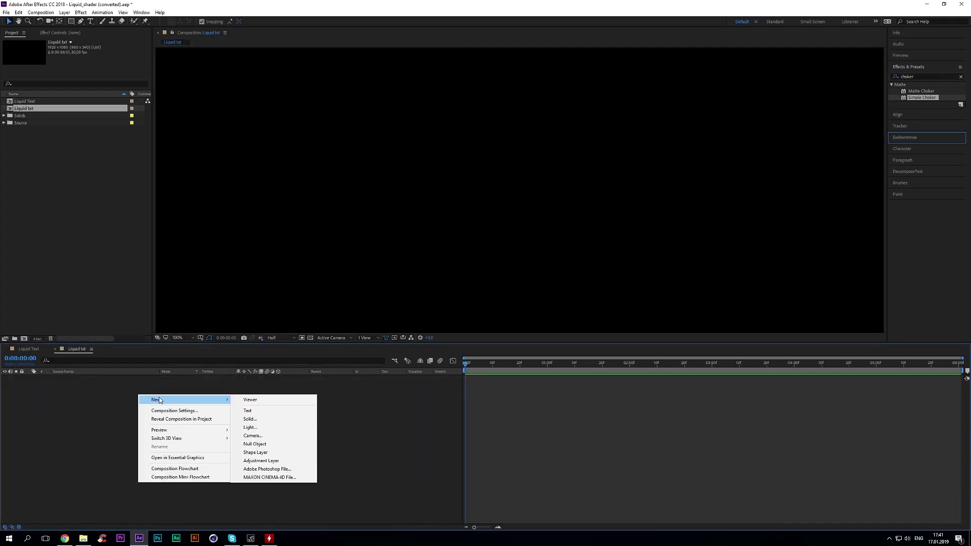
left_click(252, 412)
scroll(410, 166, "down", 1)
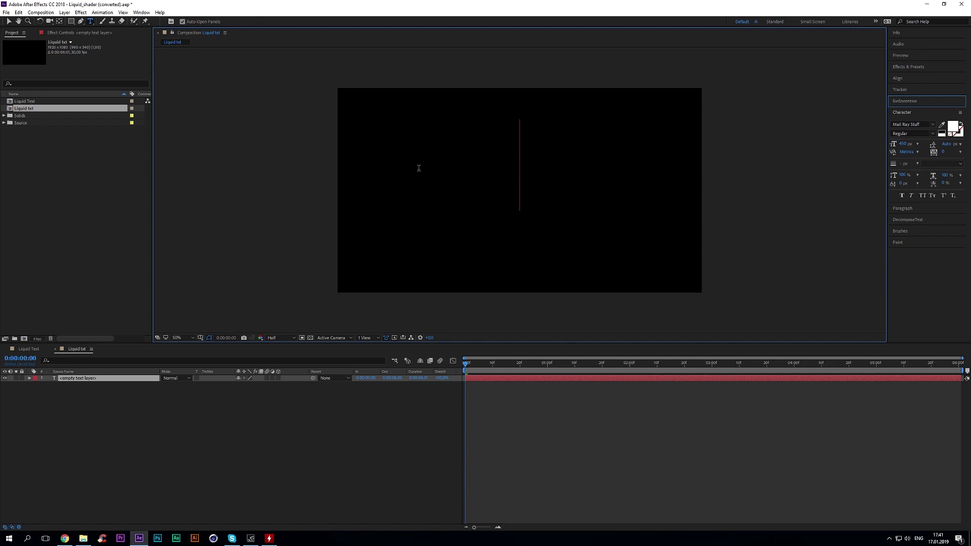
- Set the text font to Mail Ray Stuff and enter "TEXT" as the layer's content
left_click(932, 124)
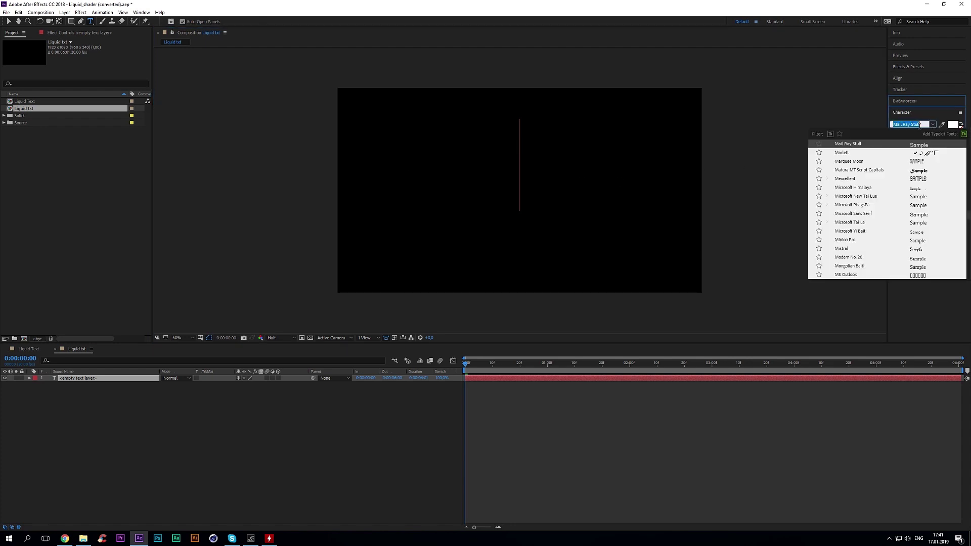
left_click(847, 145)
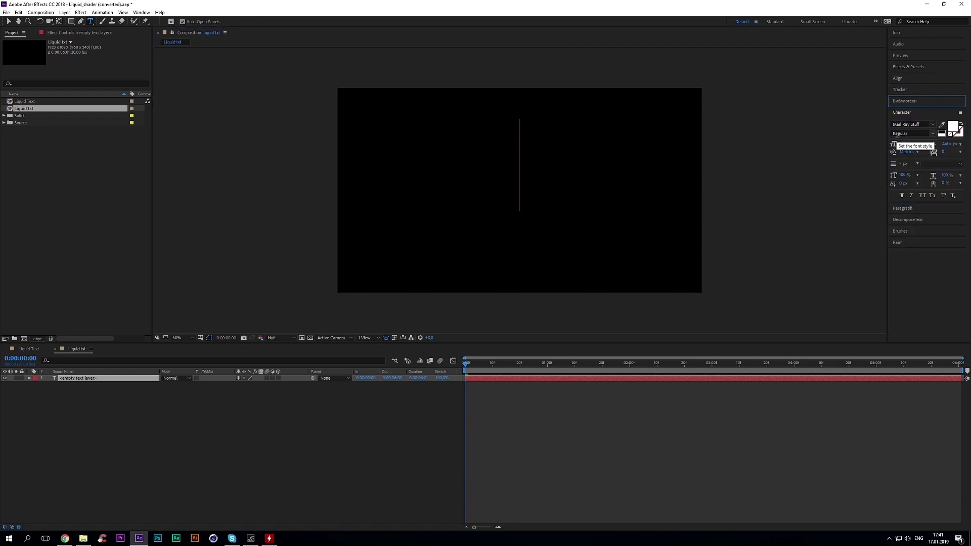
type("TEXT")
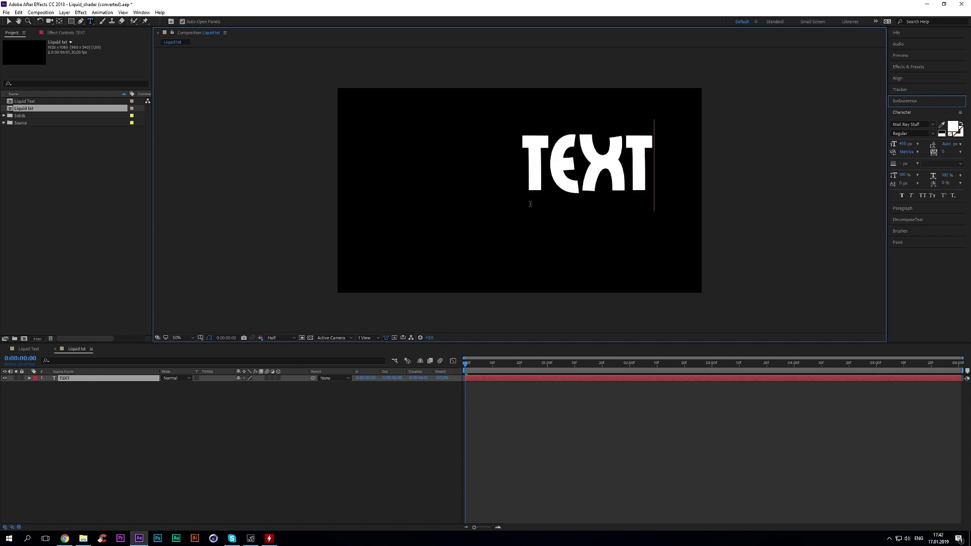
left_click(350, 404)
- Move the TEXT layer's anchor point to the centre of the lettering
left_click(106, 379)
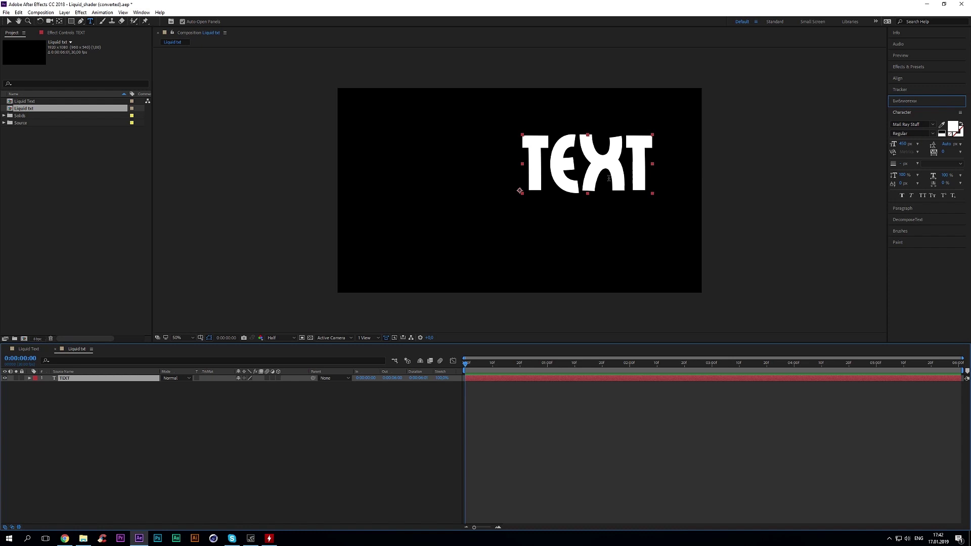
key("y")
left_click_drag(537, 189, 587, 169)
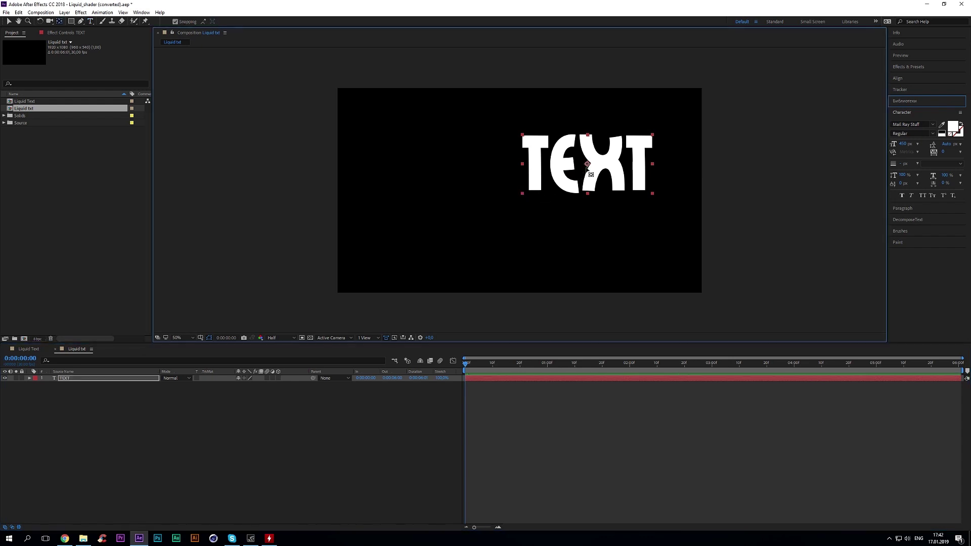
- Centre the TEXT layer in the composition by setting its position to 960, 540
left_click(99, 379)
key("p")
left_click(240, 384)
type("960")
key("Tab")
type("540")
key("Return")
left_click(268, 410)
- Pre-compose the TEXT layer into a new composition named "Placeholder"
left_click(78, 378)
key("p")
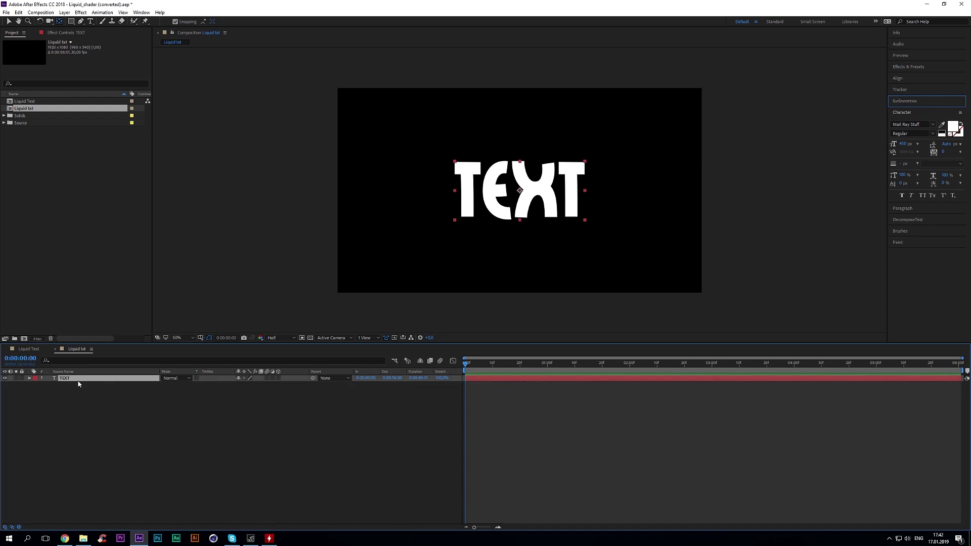
key("ctrl+shift+c")
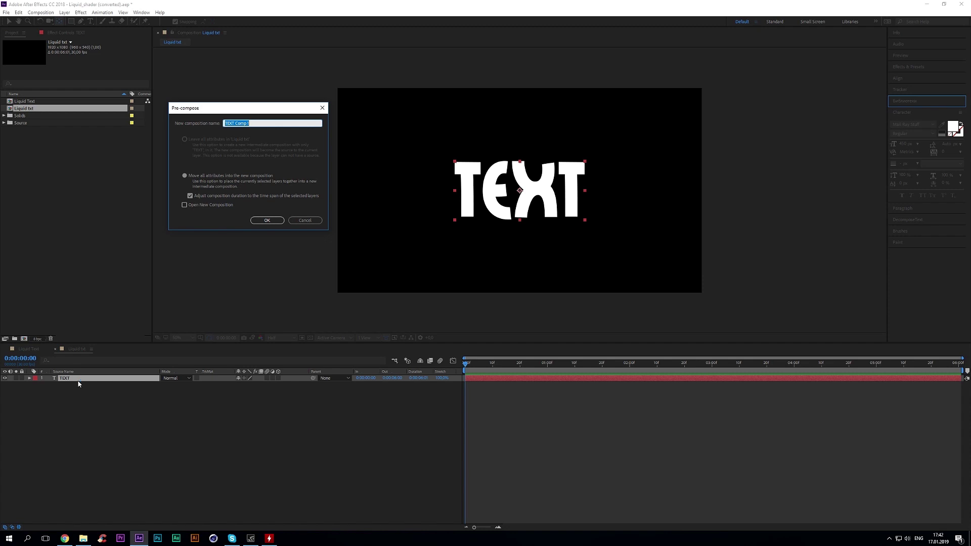
type("Placeholder")
key("Return")
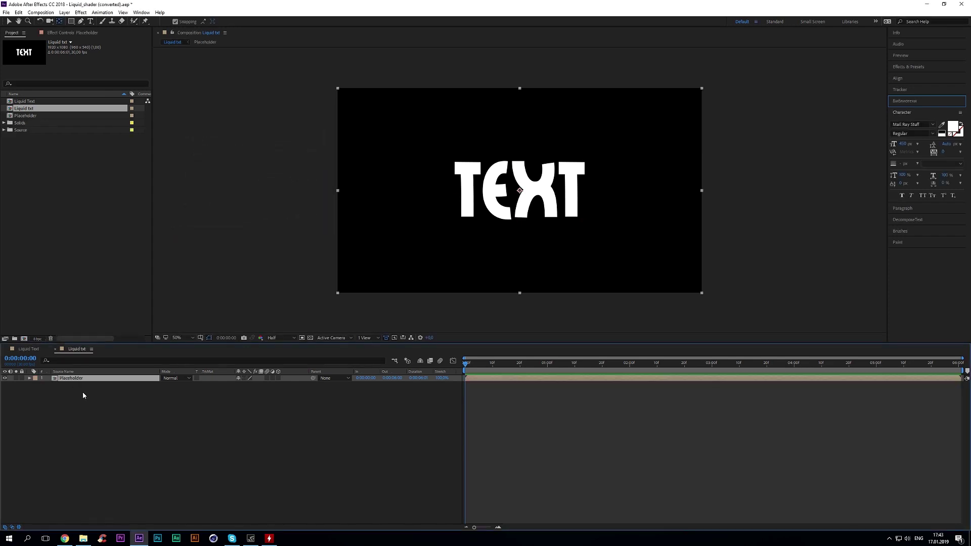
left_click(83, 393)
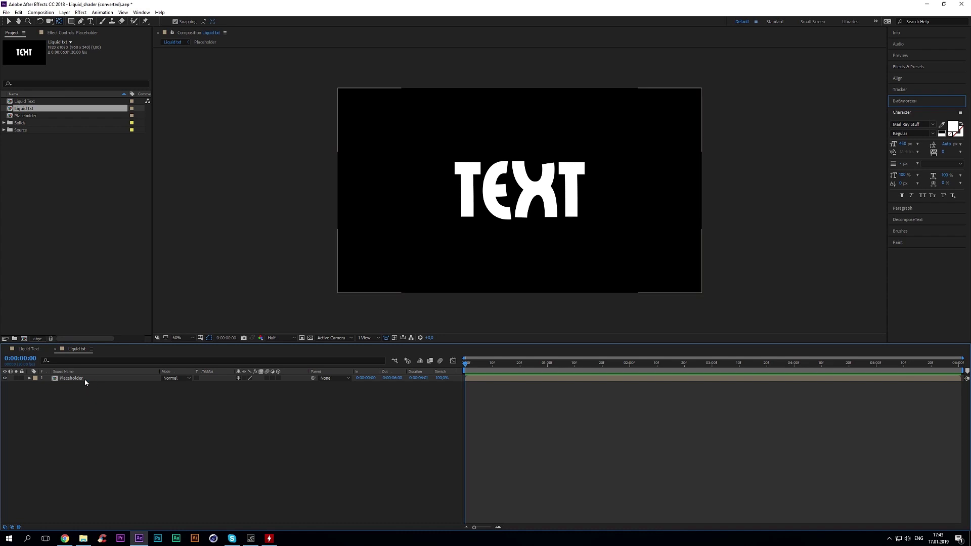
- Find the Minimax effect and apply it to the Placeholder layer
left_click(85, 382)
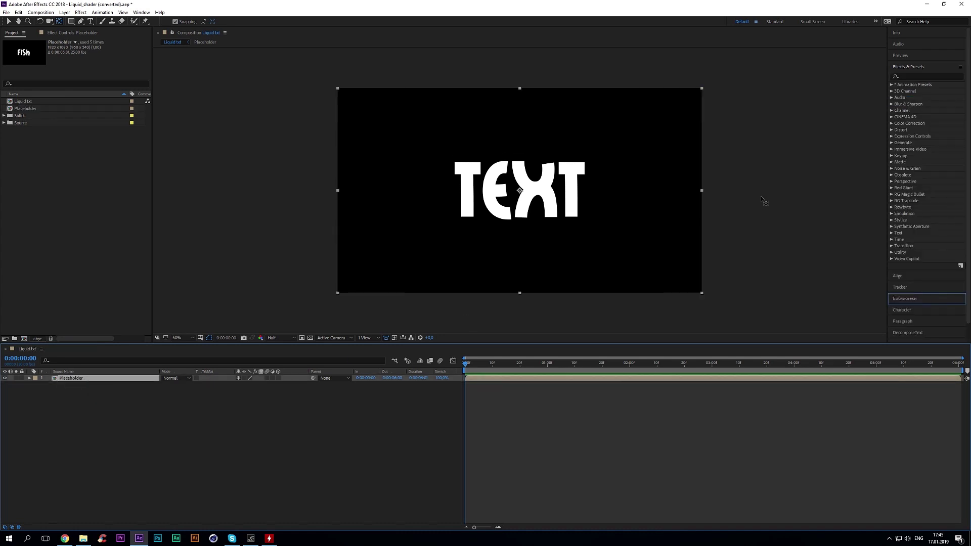
left_click(910, 76)
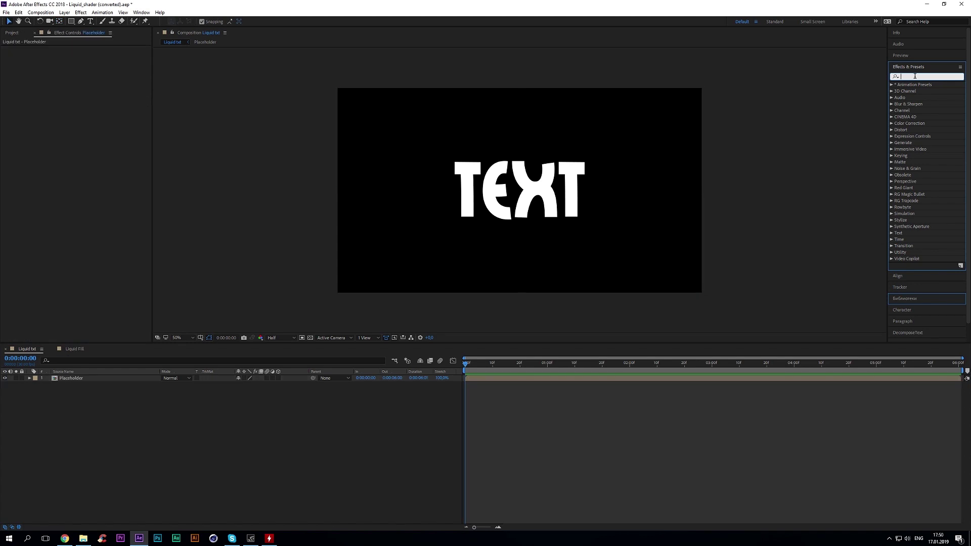
type("minim")
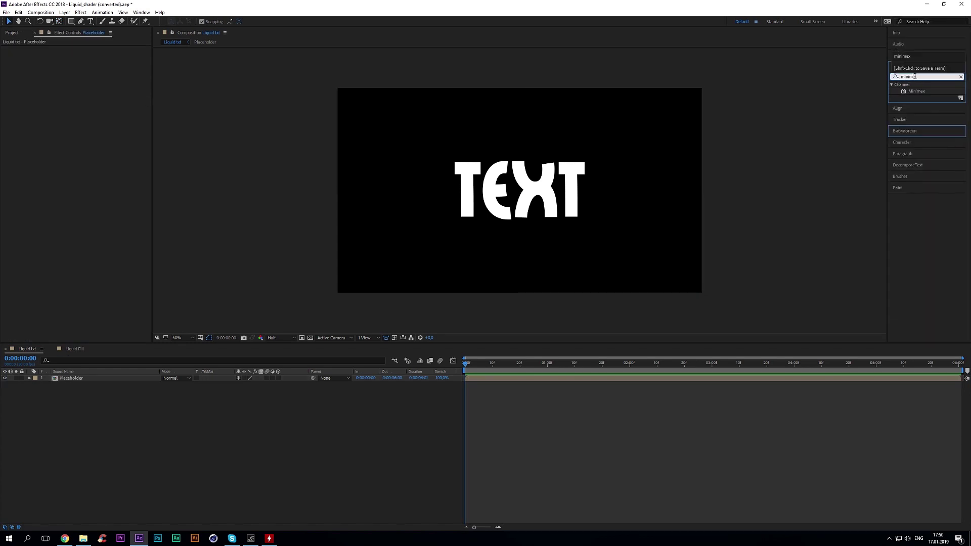
type("ax")
left_click(914, 92)
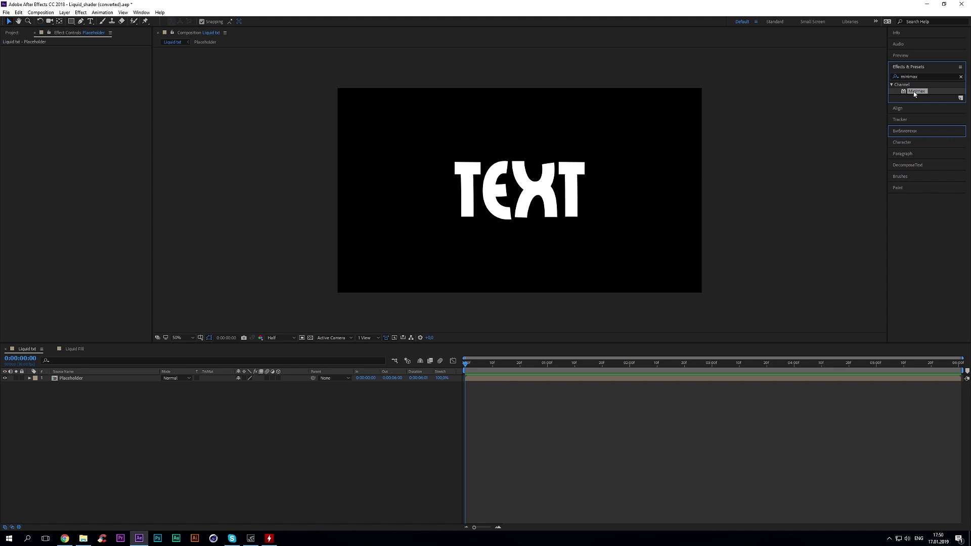
left_click(84, 379)
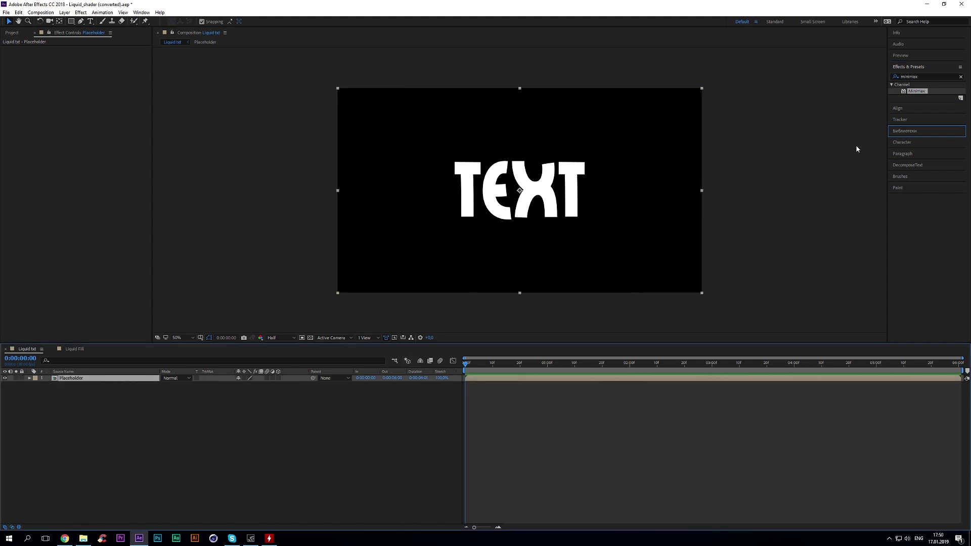
double_click(922, 91)
- Configure Minimax with radius 15, operation Minimum, channel Alpha and Don't Shrink Edges enabled
left_click(83, 61)
type("15")
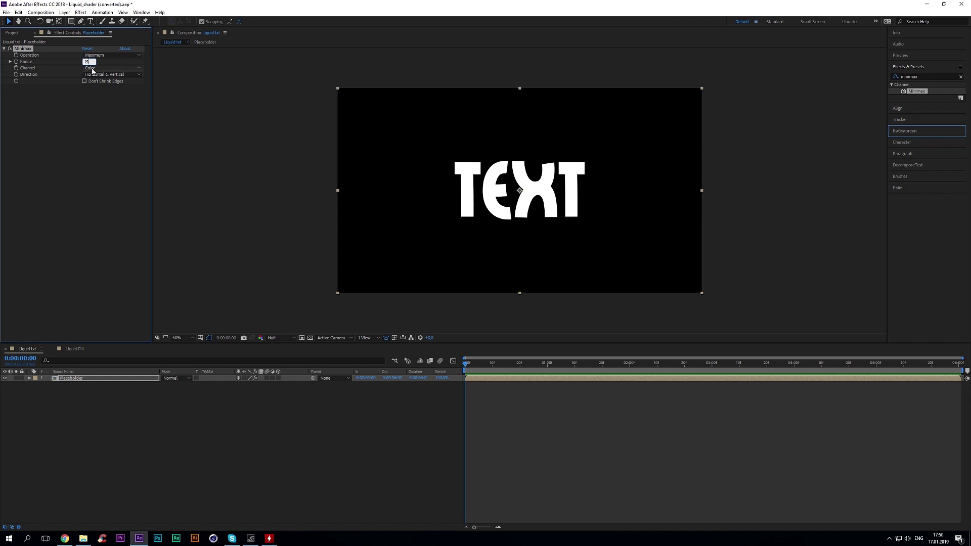
left_click(114, 98)
left_click(111, 54)
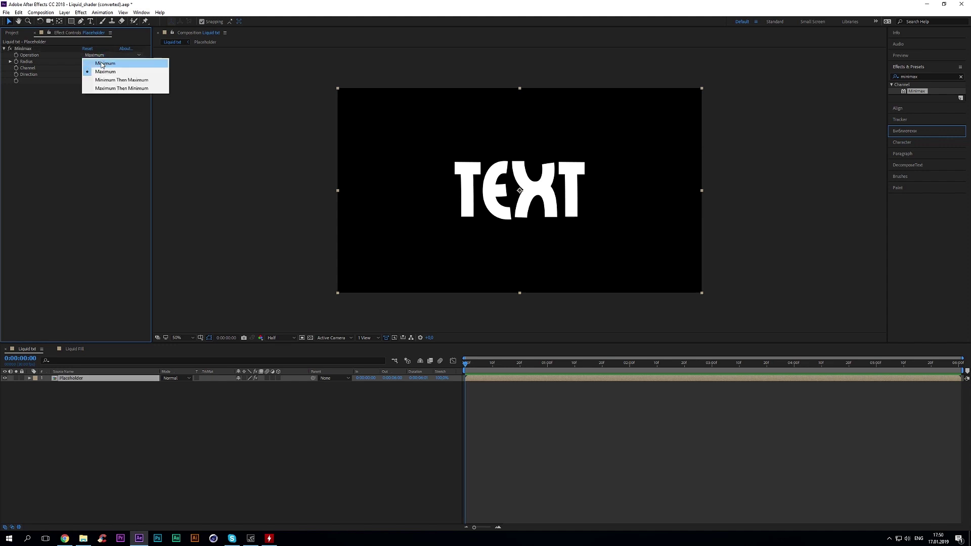
left_click(105, 64)
left_click(106, 68)
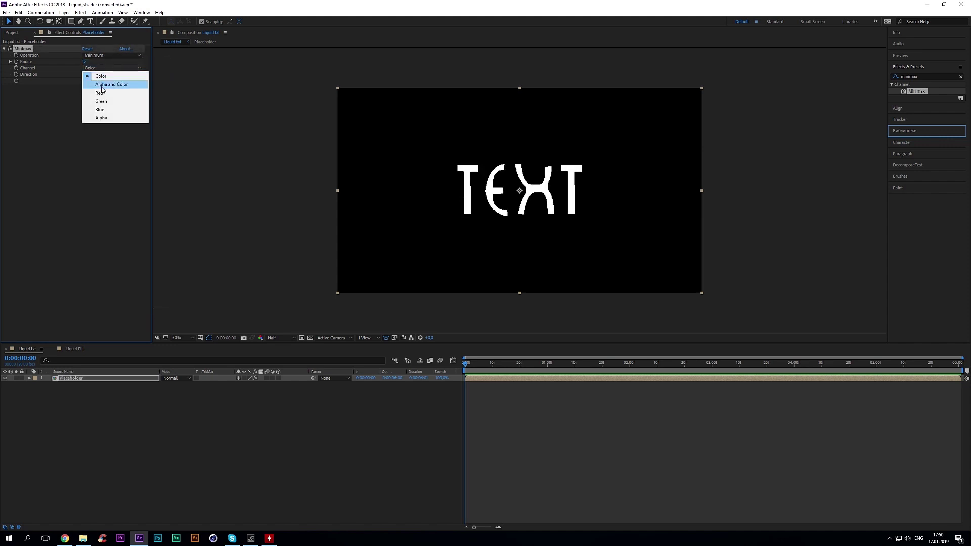
left_click(104, 118)
left_click(93, 108)
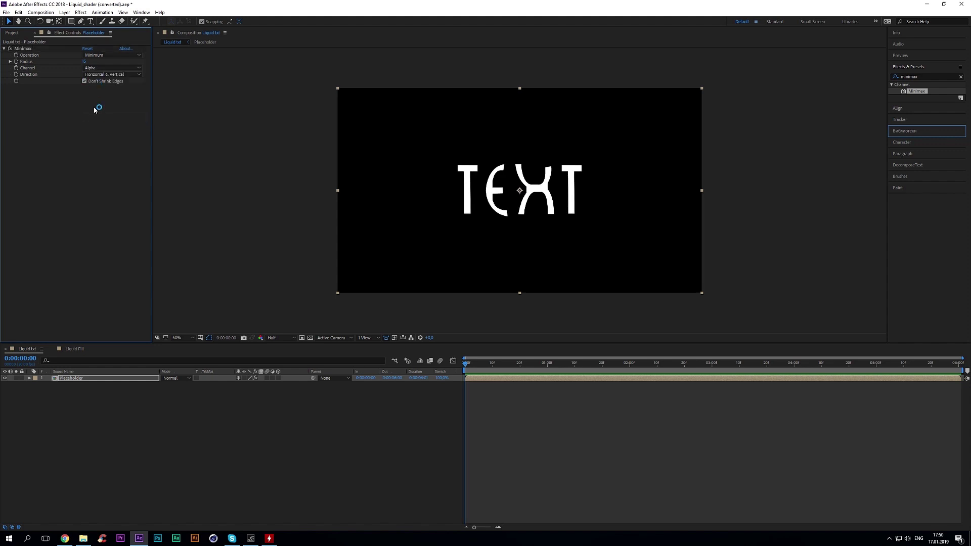
- Find the Vegas effect and apply it to the Placeholder layer
left_click(926, 79)
left_click(932, 76)
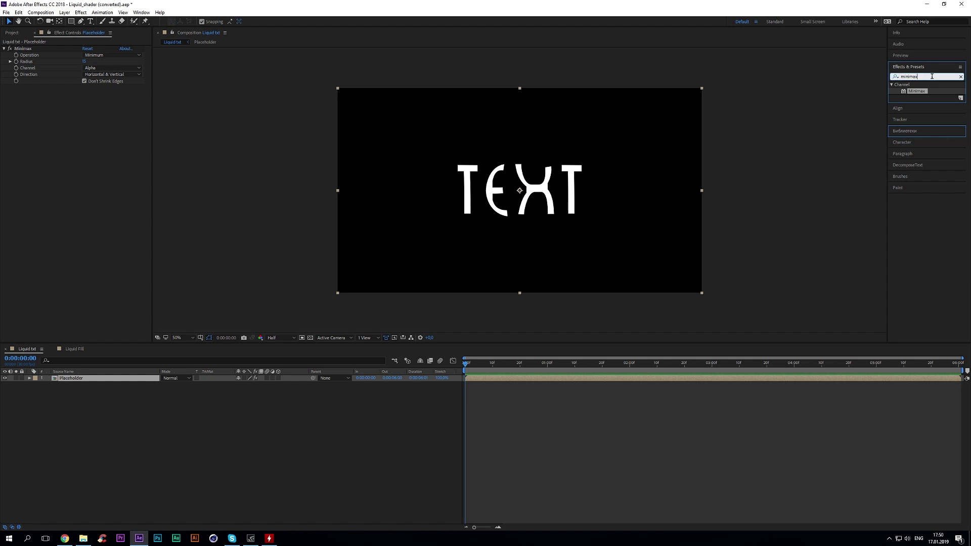
key("ctrl+a")
type("veg")
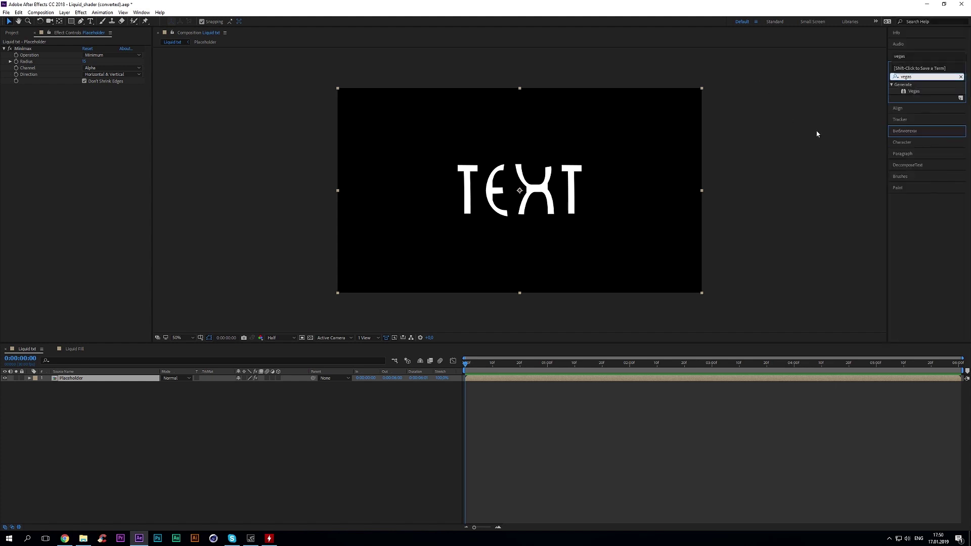
double_click(921, 91)
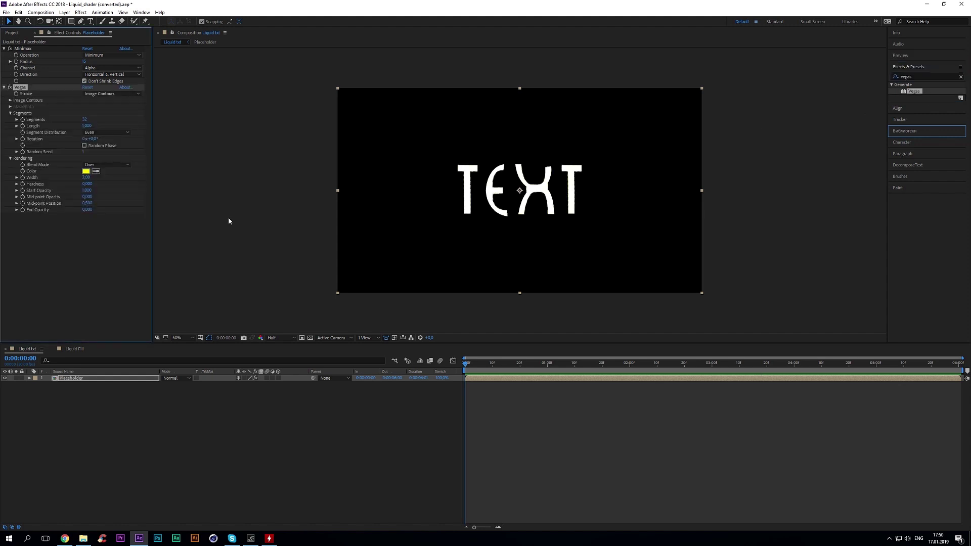
- Set the Vegas effect to 1 segment with Bunched segment distribution
left_click(85, 119)
type("1")
key("Return")
left_click(106, 132)
left_click(113, 145)
- Set the Vegas stroke width to 40 and its blend mode to Transparent
left_click(86, 177)
type("40")
key("Return")
left_click(112, 164)
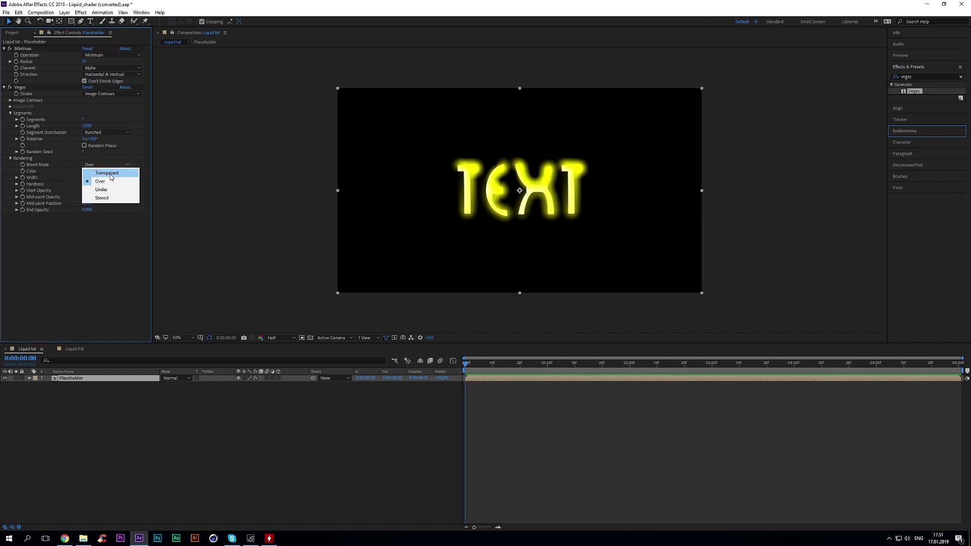
left_click(110, 177)
left_click(111, 179)
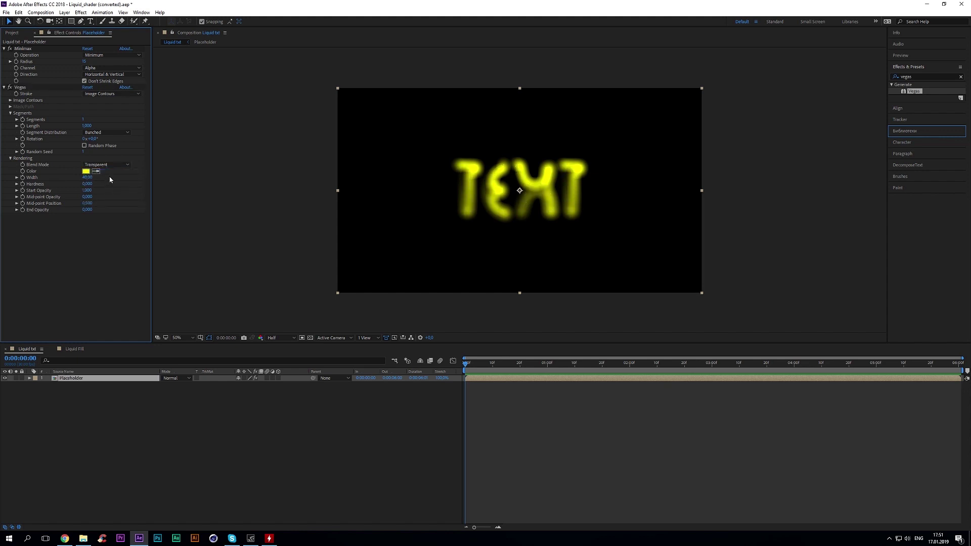
- Set the Vegas hardness to 1, mid-point opacity to 1 and mid-point position to 0.999
left_click(88, 184)
type("1")
key("Return")
left_click(88, 197)
type("1")
left_click(88, 203)
type("1")
key("Return")
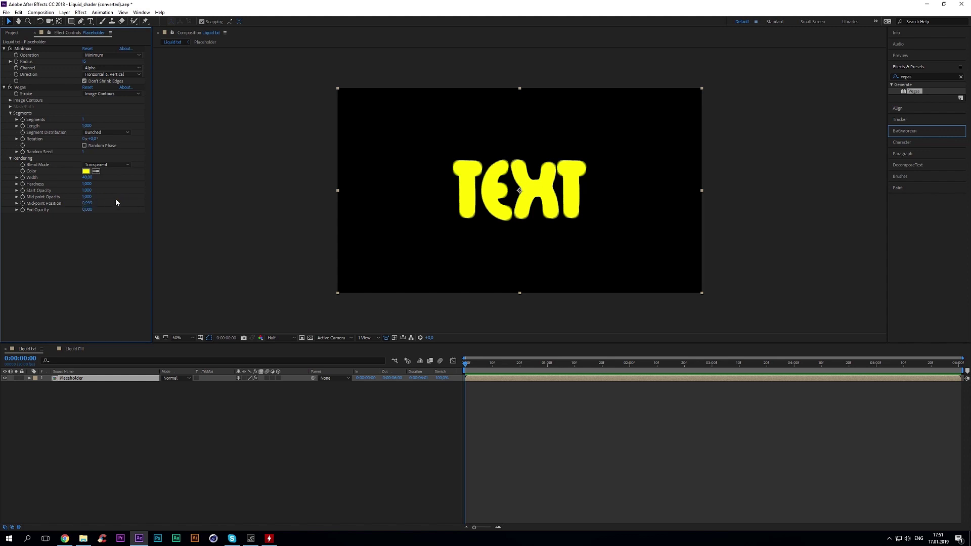
- Apply Fast Blur (Legacy) to the Placeholder layer with a blurriness of 20
left_click(924, 76)
type("fast blur")
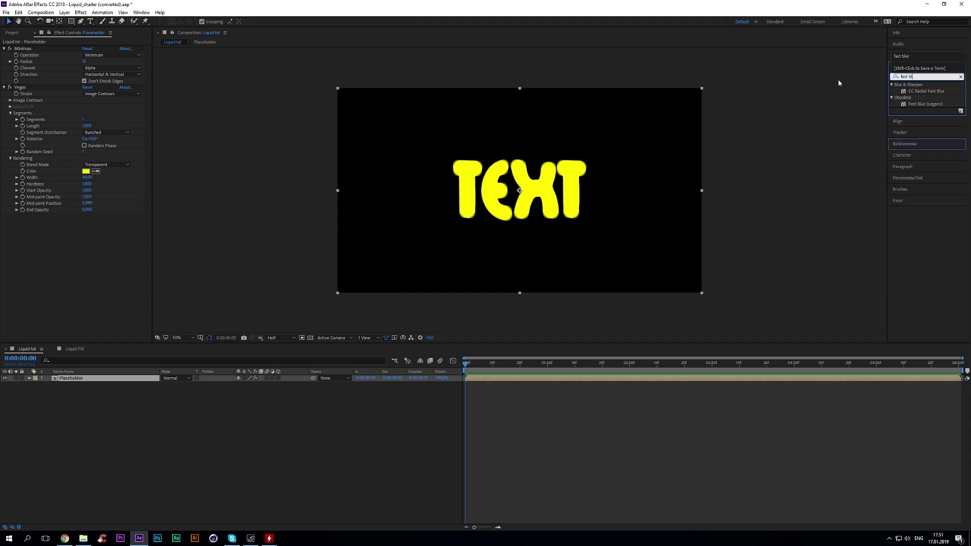
double_click(912, 104)
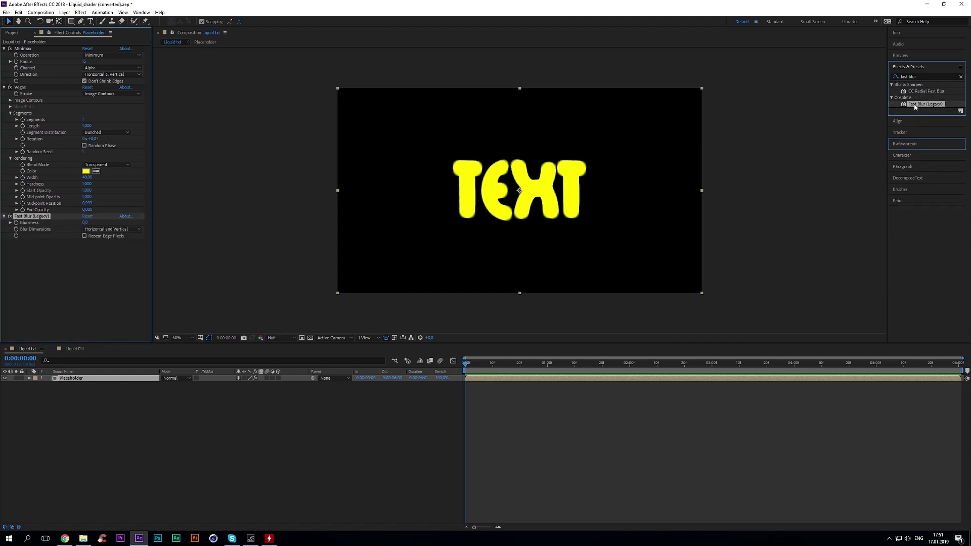
left_click(86, 224)
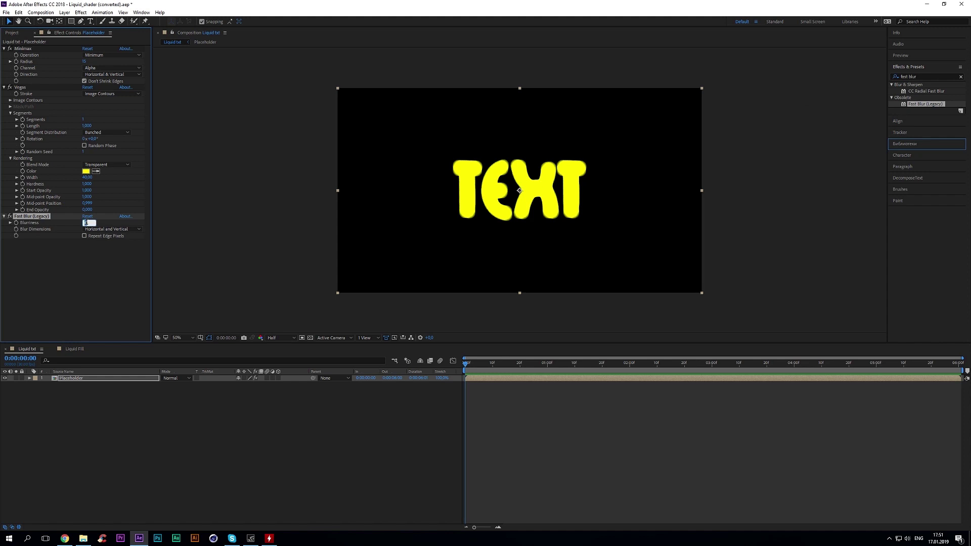
left_click(107, 267)
- Apply Simple Choker to the Placeholder layer with a Choke Matte of -12
left_click_drag(921, 76, 845, 79)
type("simple")
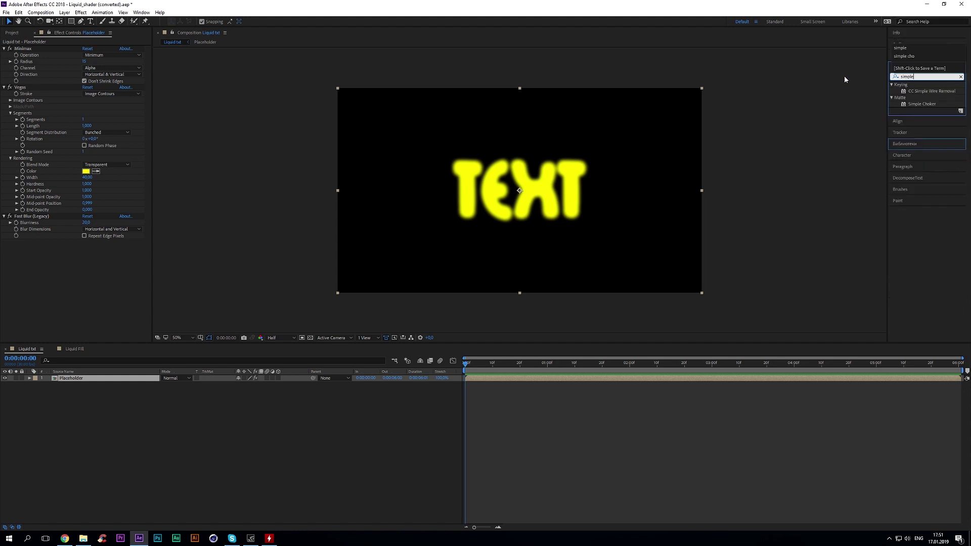
double_click(921, 103)
left_click(88, 255)
type("-12")
left_click(106, 280)
- Change the Simple Choker's Choke Matte to a positive value that shrinks the lettering
left_click(89, 254)
type("-")
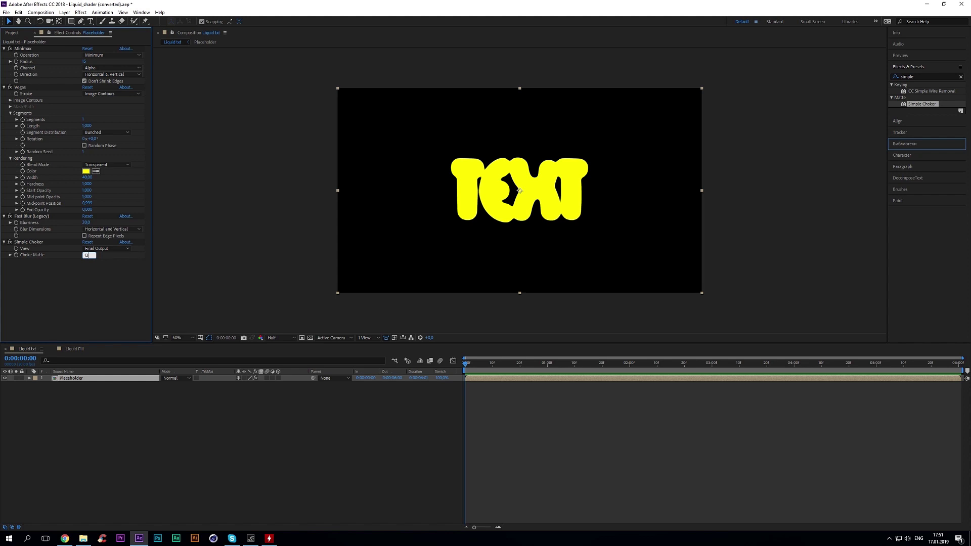
left_click(79, 278)
left_click(922, 77)
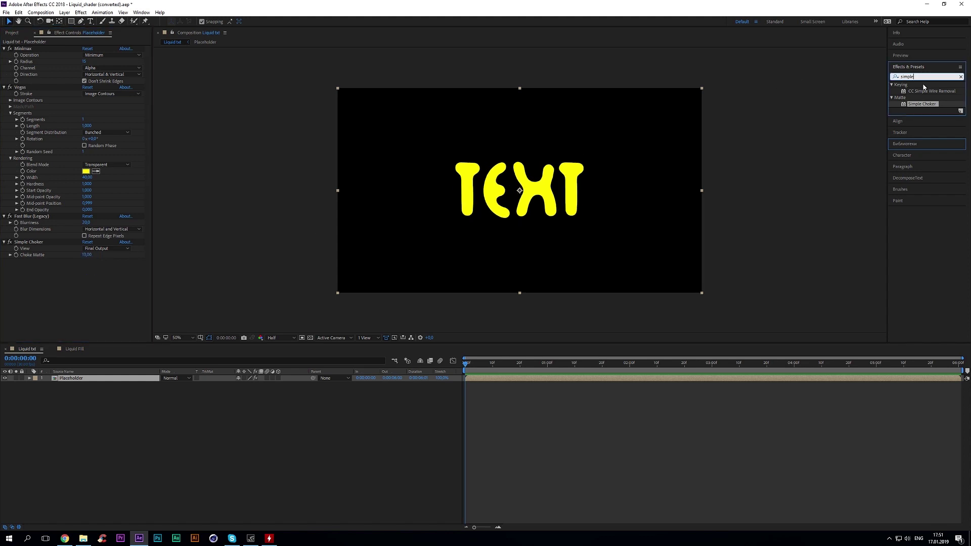
- Duplicate the Simple Choker effect and set the copy's Choke Matte to -12
left_click(54, 242)
key("ctrl+d")
left_click(87, 274)
type("-")
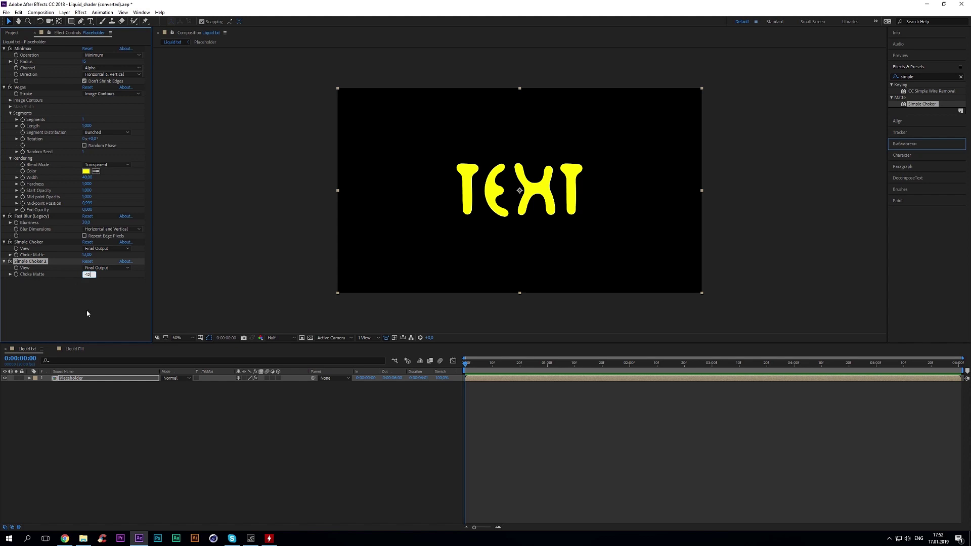
type("12")
left_click(77, 300)
- Duplicate Simple Choker 2 and set the new copy's Choke Matte to -10
left_click(30, 261)
key("ctrl+d")
left_click(89, 293)
type("-10")
left_click(109, 322)
- Try other Choke Matte values on Simple Choker 2 and 3, and undo the last adjustment
left_click_drag(88, 293, 35, 295)
left_click_drag(89, 274, 168, 298)
left_click_drag(89, 294, 83, 314)
key("ctrl+z")
- Set the Choke Matte of both Simple Choker 3 and Simple Choker 2 to -15
left_click(88, 294)
type("-15")
left_click(89, 274)
type("-15")
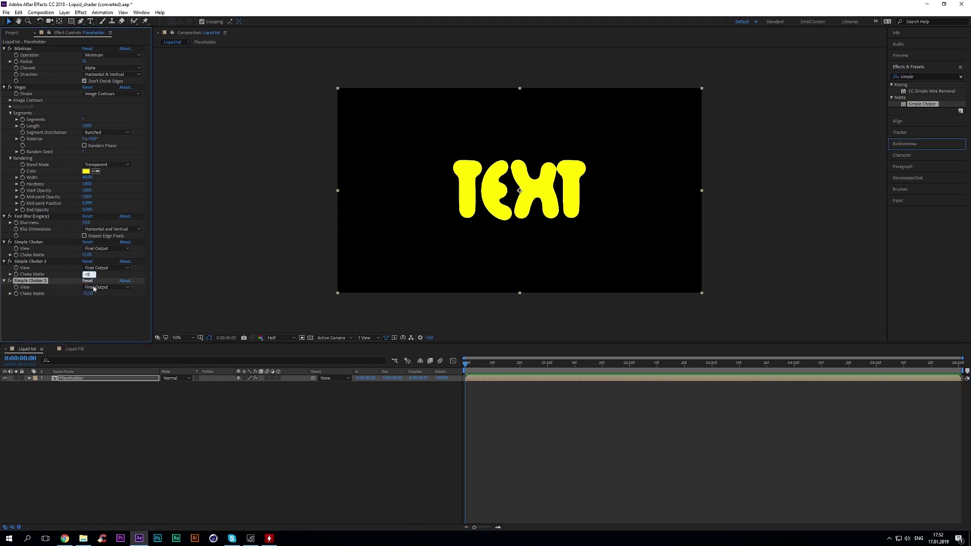
left_click(105, 308)
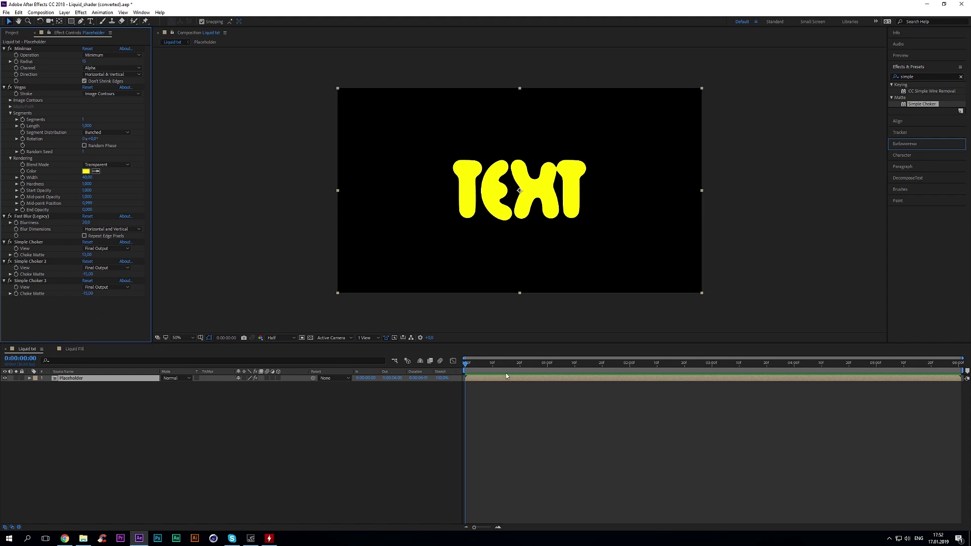
- Enable keyframing for Length and Rotation of the Vegas effect at 0:00:00:00 and reveal the Placeholder layer's keyframes
left_click(19, 527)
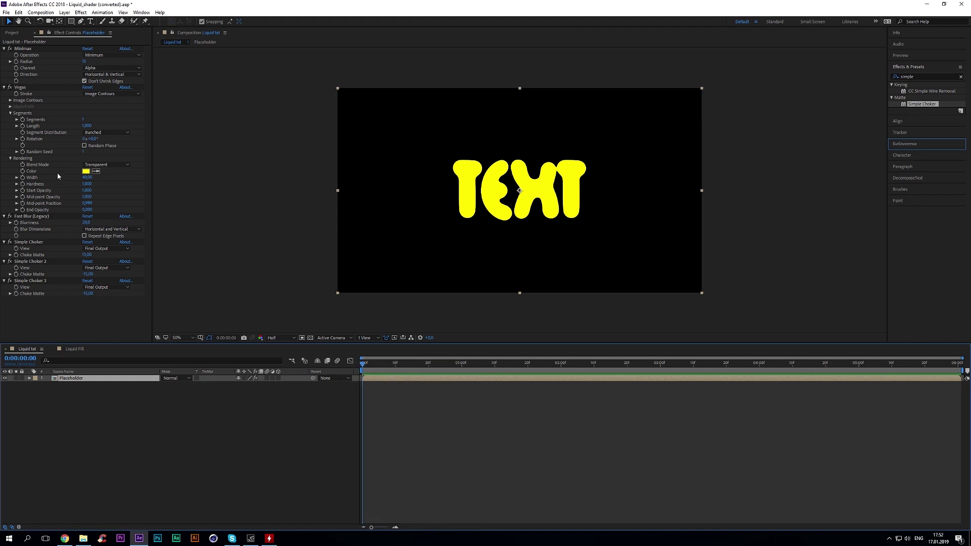
left_click(25, 128)
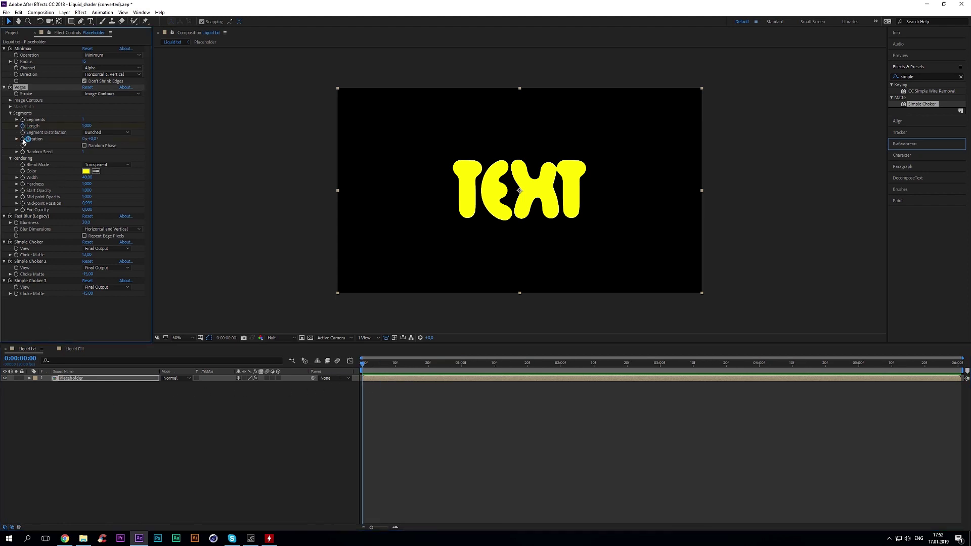
left_click(135, 379)
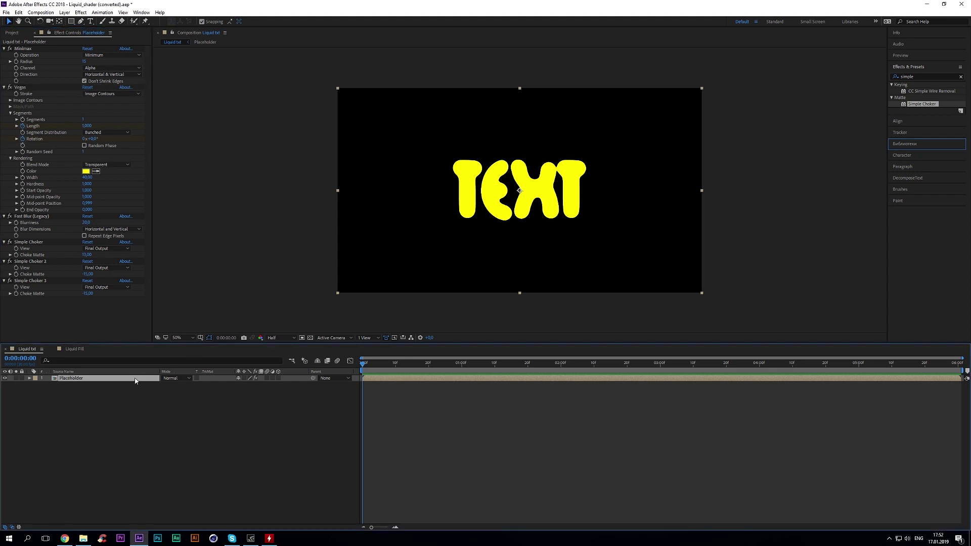
key("u")
- Add keyframes for Vegas Length and Rotation at 0:00:01:10
left_click_drag(491, 365, 495, 368)
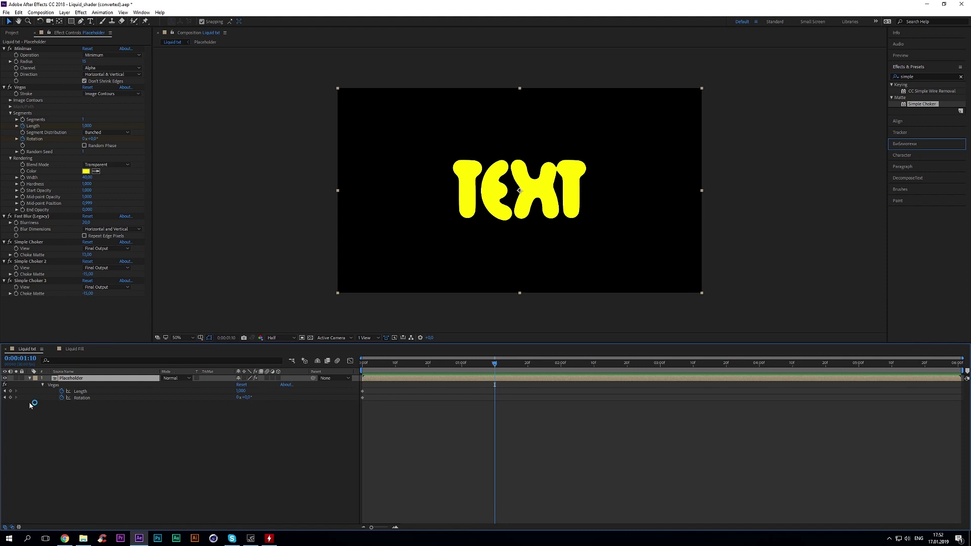
left_click(10, 390)
left_click(10, 397)
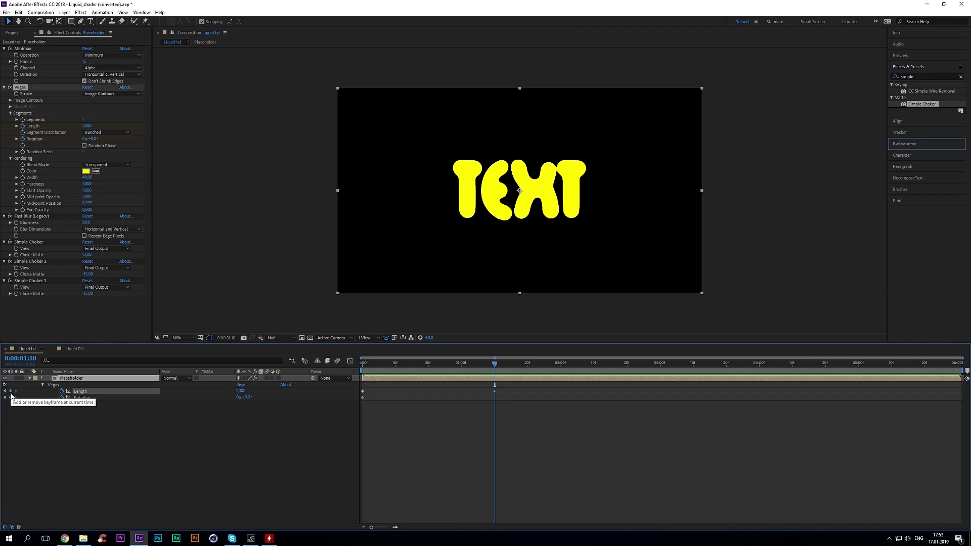
- Set the Vegas Length to 0 at the start of the timeline
left_click_drag(385, 364, 322, 375)
left_click(241, 392)
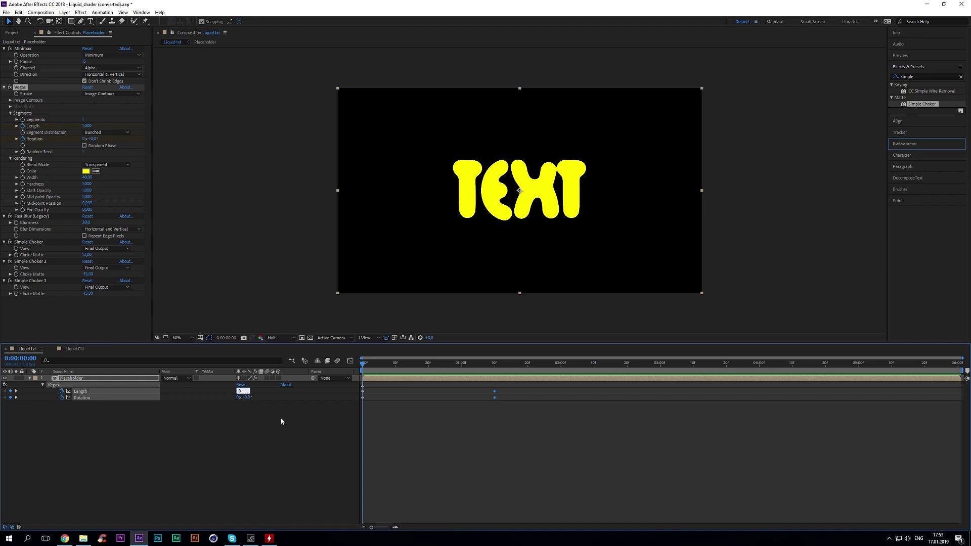
key("Return")
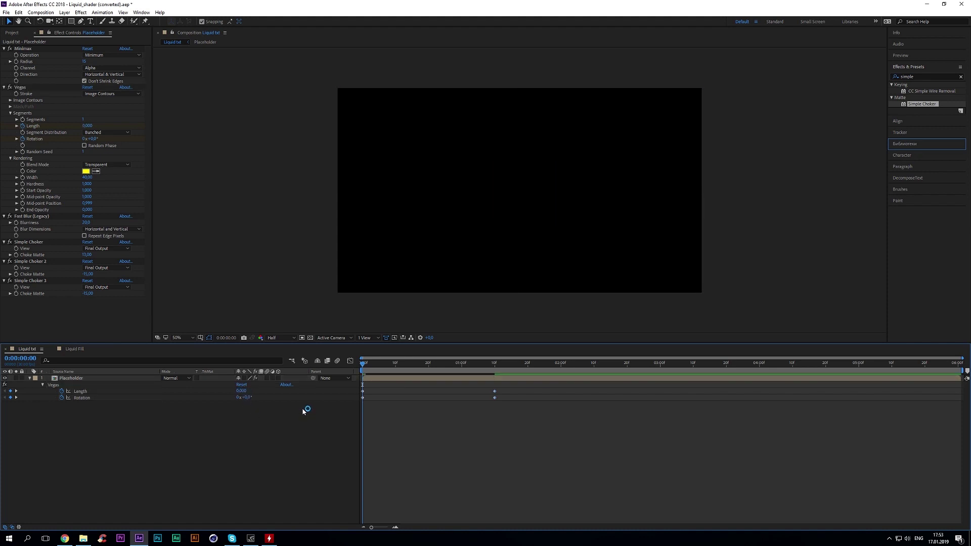
- Set the Vegas Rotation to 130° at the 0:00:01:10 keyframe
left_click_drag(372, 366, 495, 380)
left_click(247, 398)
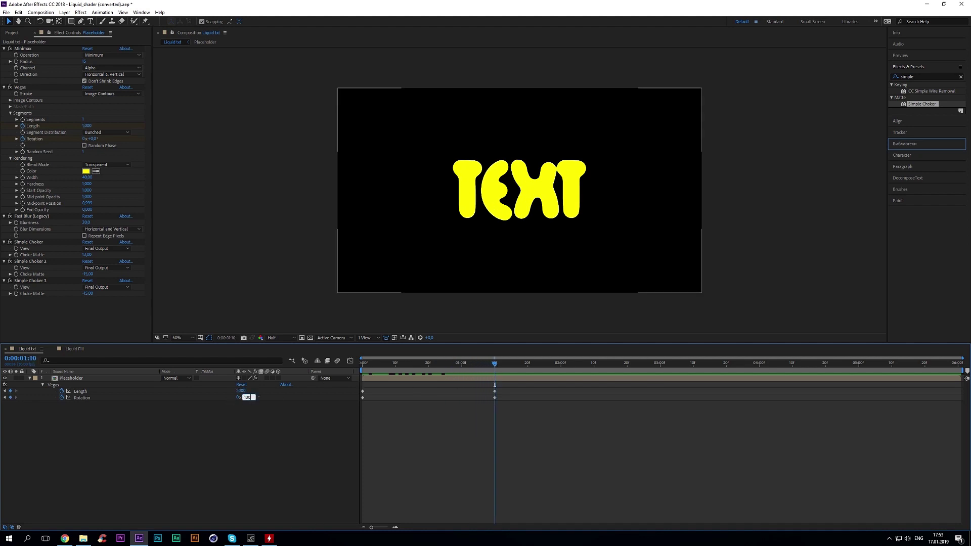
left_click(317, 433)
- Apply Easy Ease to all Length and Rotation keyframes
left_click_drag(493, 364, 360, 409)
key("F9")
left_click(385, 410)
- Reshape the Length and Rotation speed curves in the Graph Editor for a fast start and slow finish, and return to the first frame
left_click(492, 397)
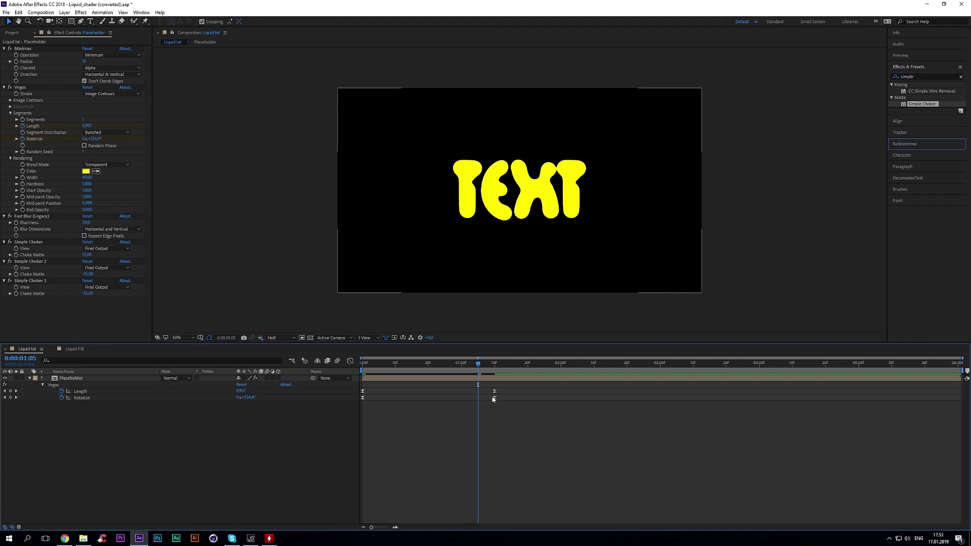
left_click_drag(504, 387, 488, 401)
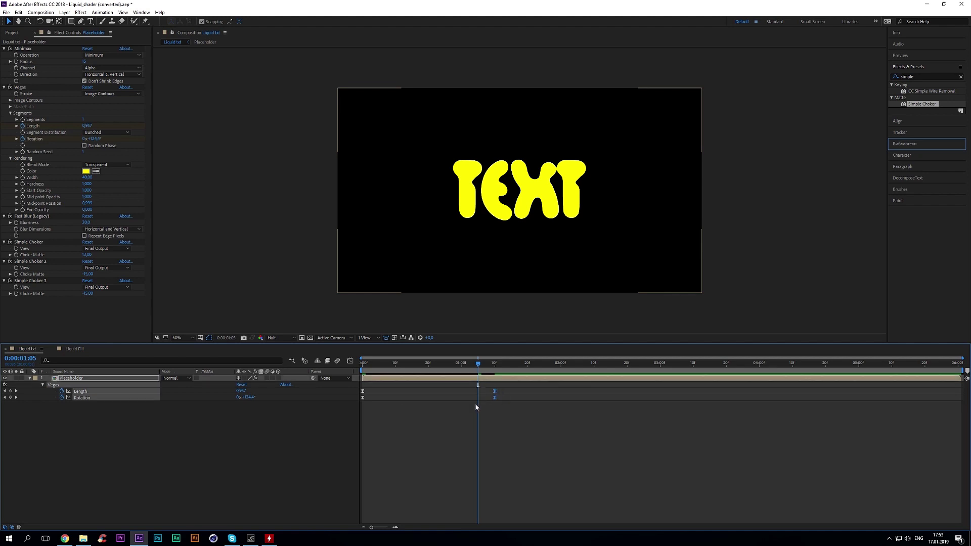
left_click(350, 361)
left_click_drag(472, 496, 450, 497)
left_click(384, 500)
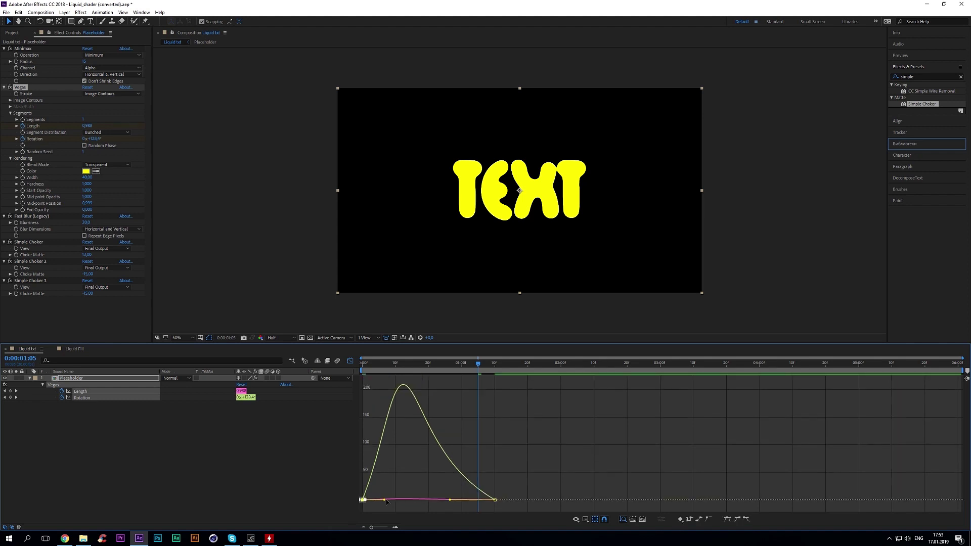
left_click_drag(385, 500, 397, 500)
left_click_drag(510, 493, 448, 500)
left_click(349, 361)
key("Home")
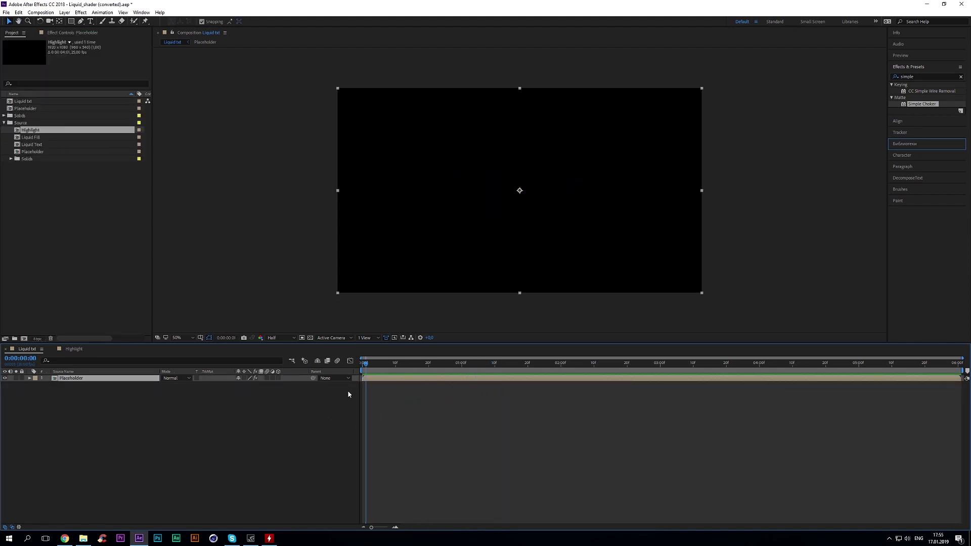
- Pre-compose the Placeholder layer as Liquid, moving all attributes into the new composition
left_click(88, 380)
key("ctrl+shift+c")
type("Liqui")
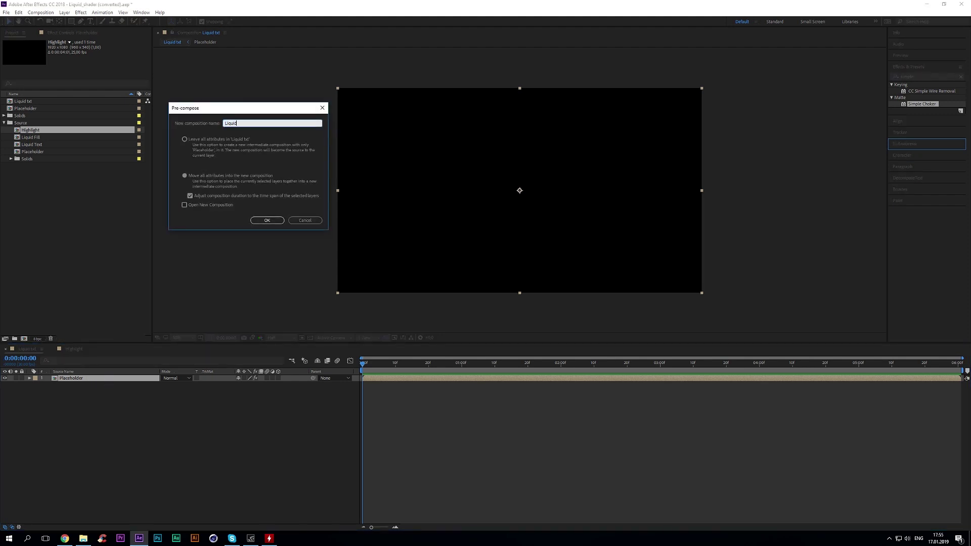
type("d")
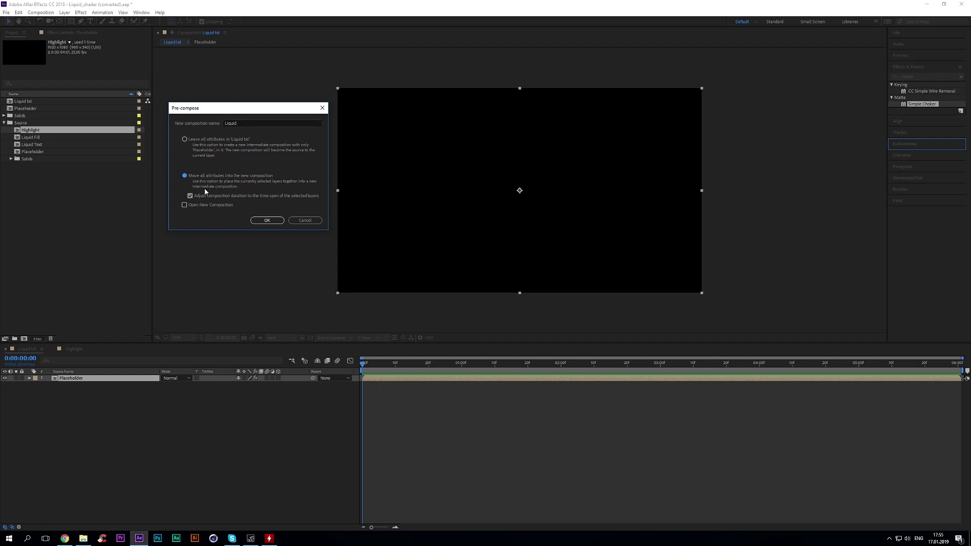
left_click(266, 221)
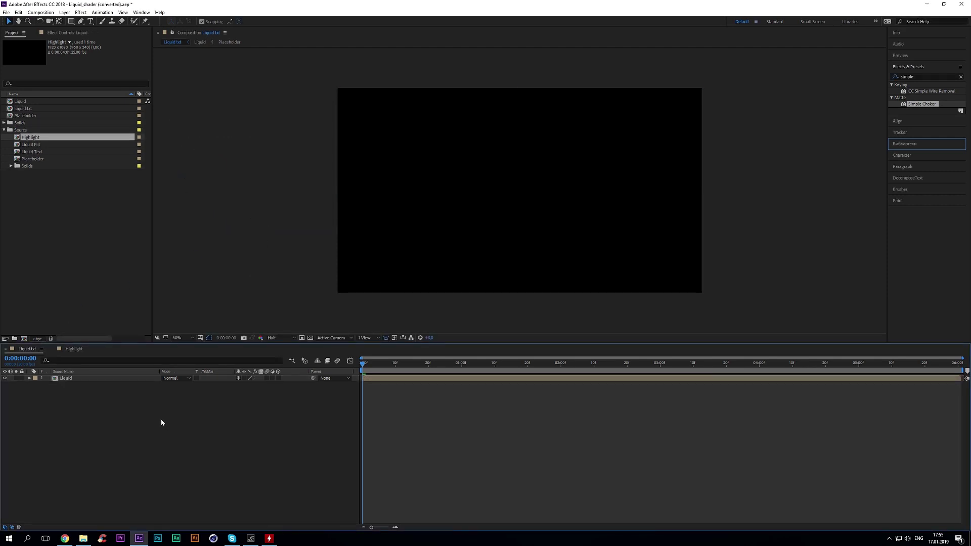
- Collapse the Source folder in the project and open the Liquid composition
left_click(3, 130)
left_click(20, 101)
left_click_drag(362, 364, 498, 365)
double_click(66, 378)
- Copy the Placeholder layer's Length and Rotation keyframes at 0:00:01:10 and paste them at 0:00:04:20
left_click(627, 365)
left_click_drag(626, 367, 825, 373)
left_click(71, 379)
key("u")
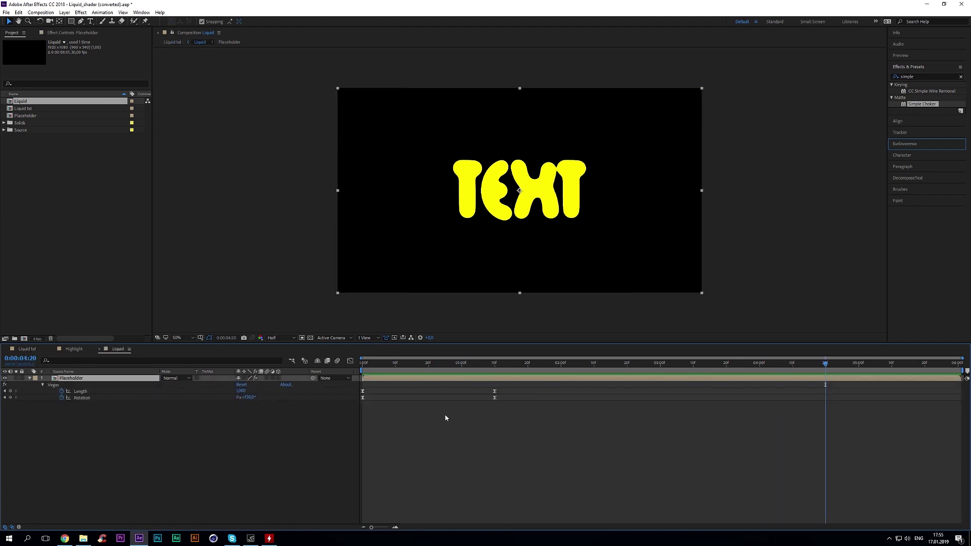
left_click_drag(504, 388, 483, 401)
key("ctrl+c")
key("ctrl+v")
- Set Vegas Length and Rotation to 0 at 0:00:06:00, the end of the Liquid composition
key("End")
left_click(223, 429)
left_click(242, 391)
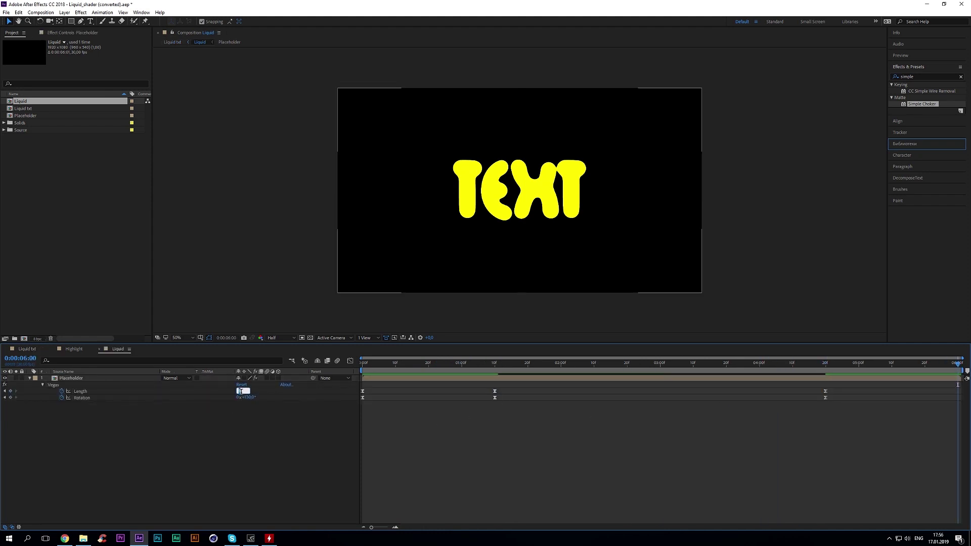
type("0")
key("Return")
left_click(247, 397)
type("0")
key("Return")
- Adjust the Rotation value at the end of the Liquid composition and preview the animation
left_click_drag(816, 368, 958, 369)
left_click_drag(247, 397, 338, 398)
left_click_drag(821, 367, 951, 361)
key("Home")
key("space")
left_click(822, 366)
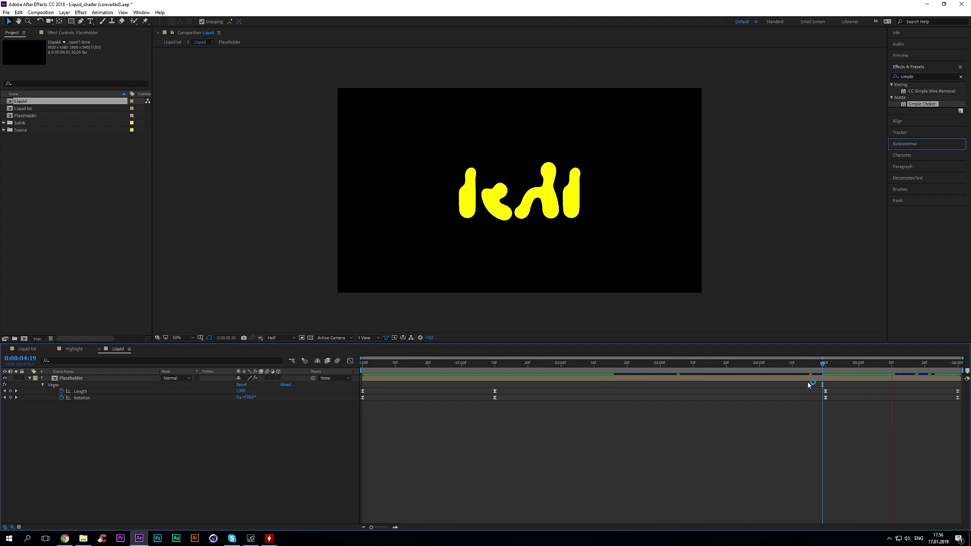
key("space")
- Collapse the Placeholder layer's properties and return to the Liquid txt composition
left_click(30, 377)
left_click(26, 348)
left_click(88, 408)
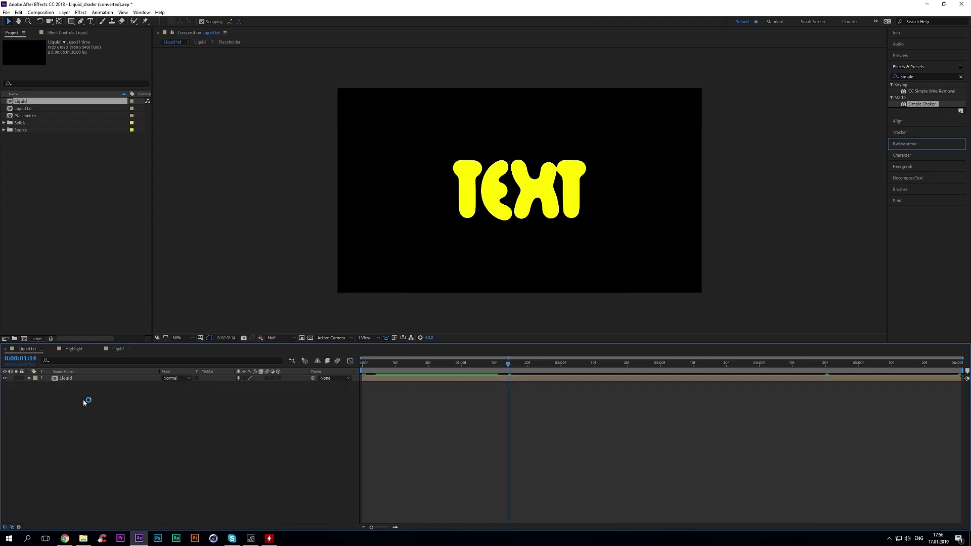
- Rename the Liquid layer to Bevel
left_click(77, 381)
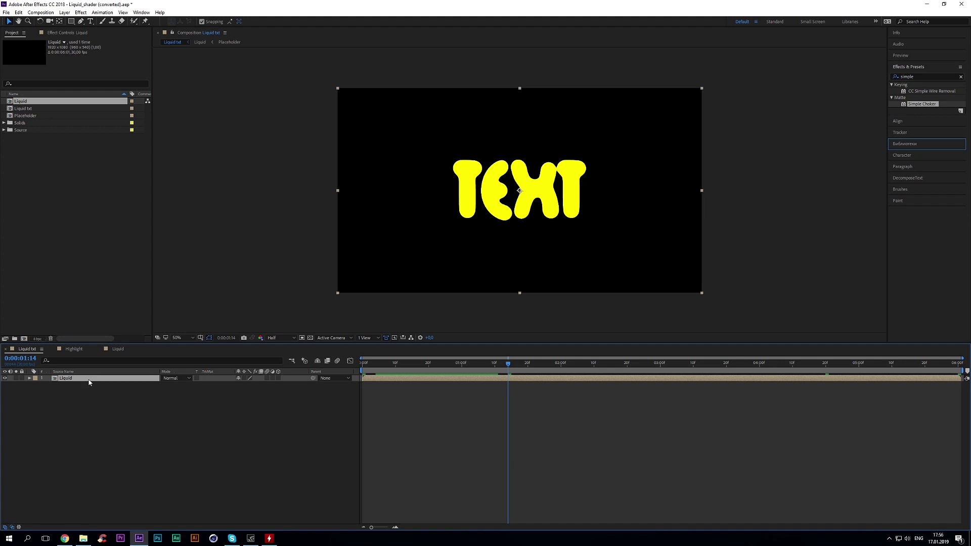
left_click(96, 395)
left_click(75, 380)
key("Return")
type("Bev")
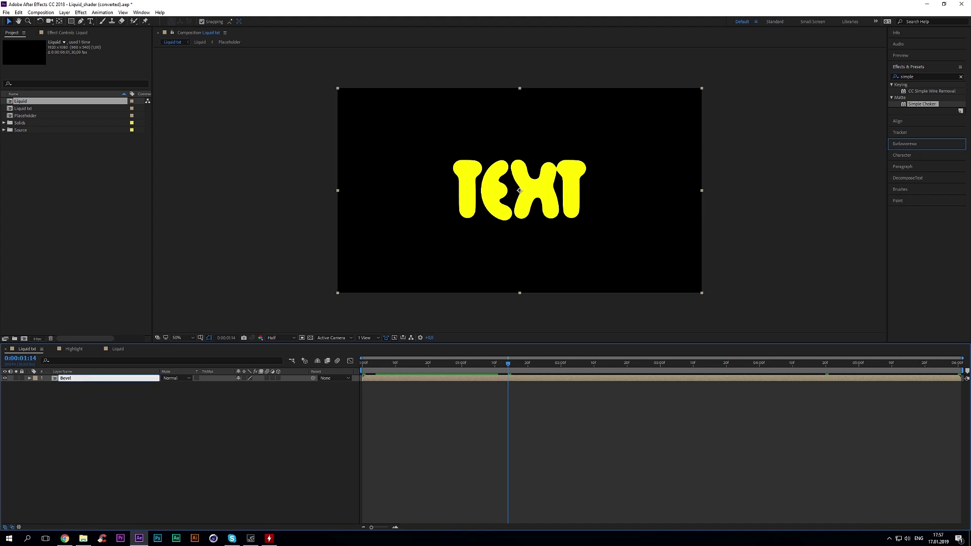
type("el")
left_click(112, 422)
- Find the Fill effect and apply it to the Bevel layer
key("F3")
left_click_drag(930, 76, 825, 77)
type("fill")
left_click(913, 99)
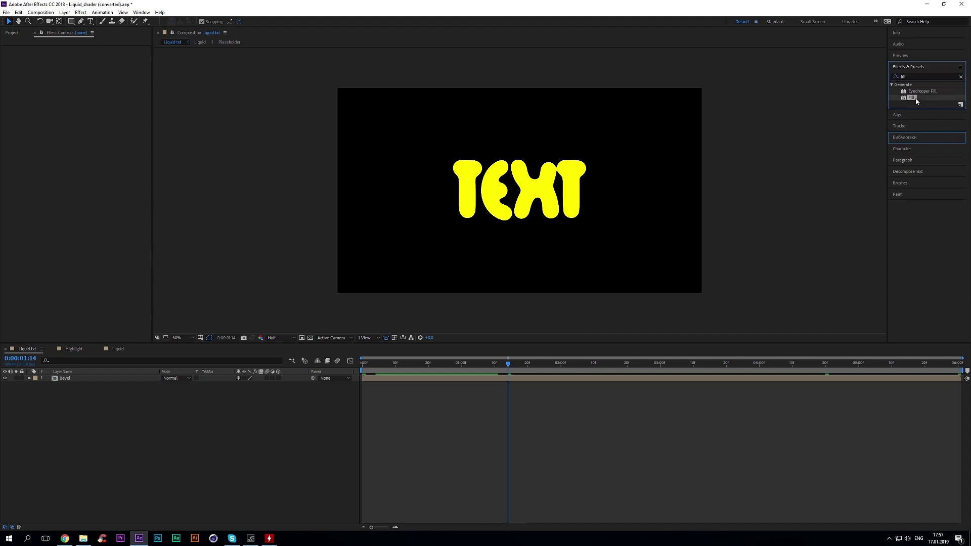
left_click(100, 378)
left_click_drag(911, 97, 78, 379)
- Set the Fill colour to mid grey (969696)
left_click(86, 68)
left_click_drag(68, 190, 42, 218)
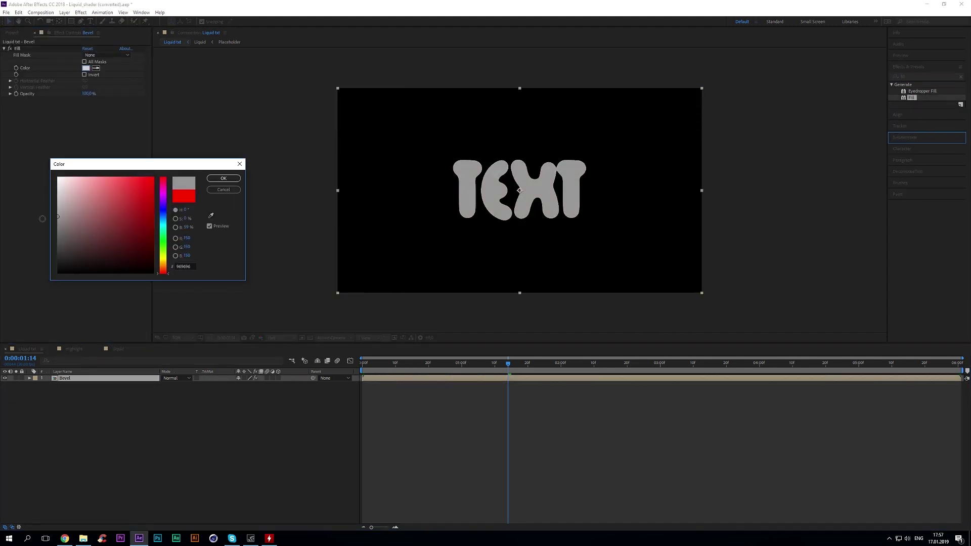
left_click(223, 178)
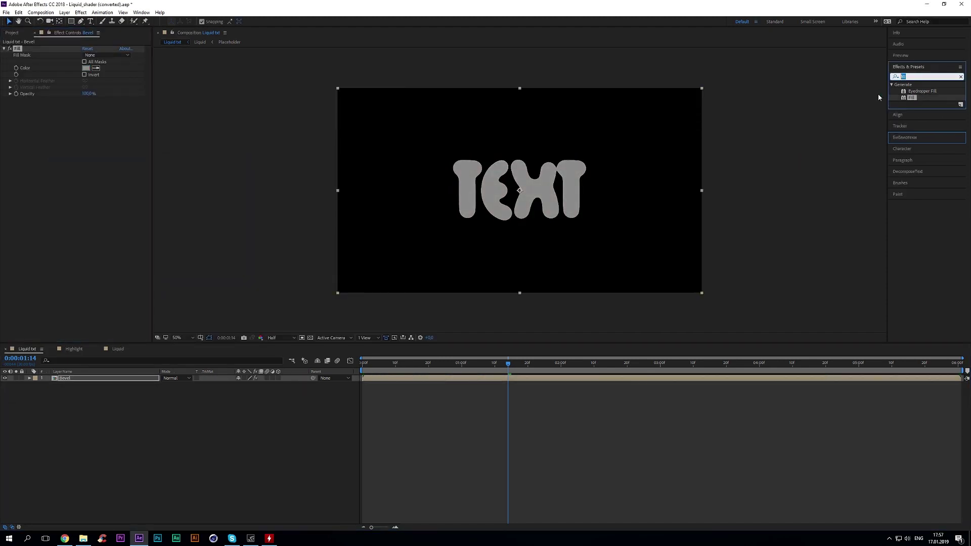
- Apply Matte Choker to the Bevel layer and set Geometric Softness 1 to 15
type("cho")
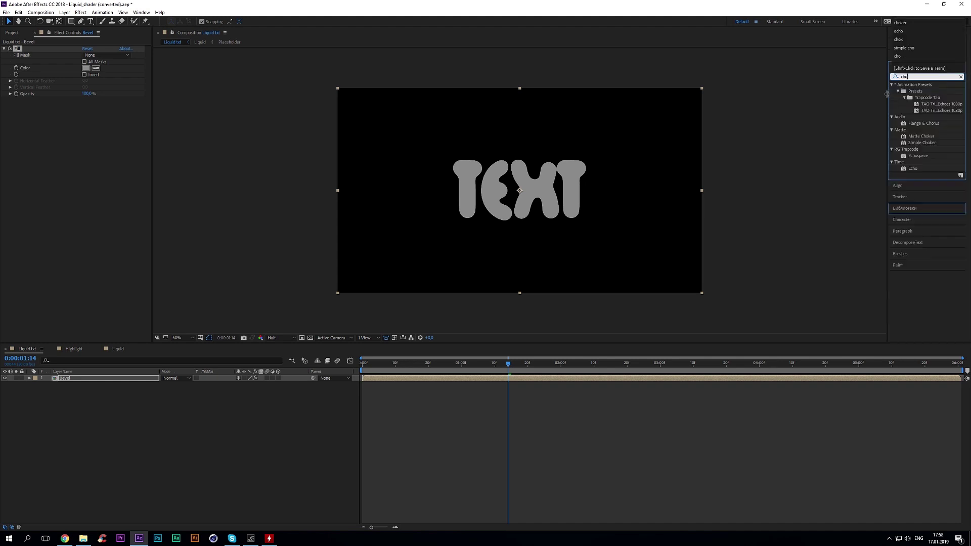
double_click(920, 136)
left_click(86, 107)
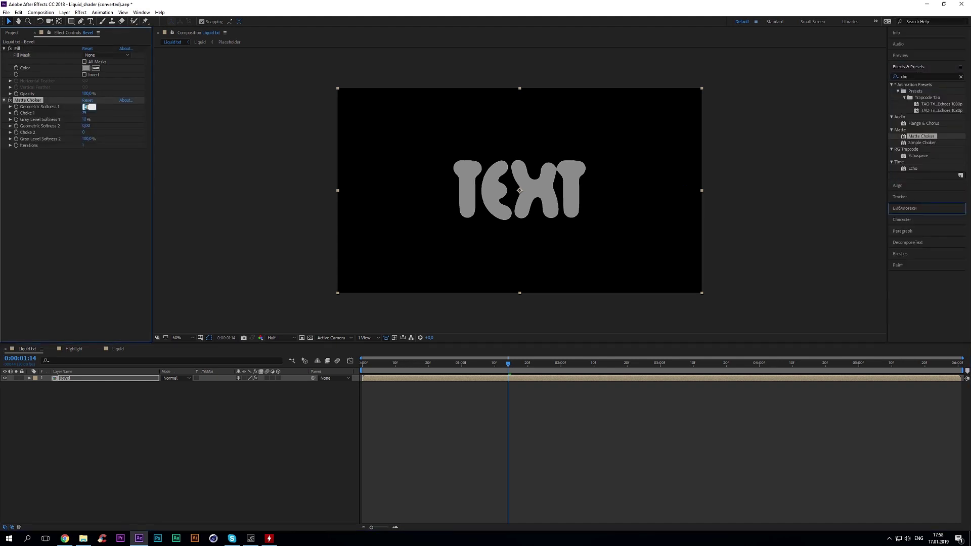
type("13")
key("Return")
- Set Matte Choker's Choke 1 to 110 and Gray Level Softness 1 to 4%
left_click(87, 113)
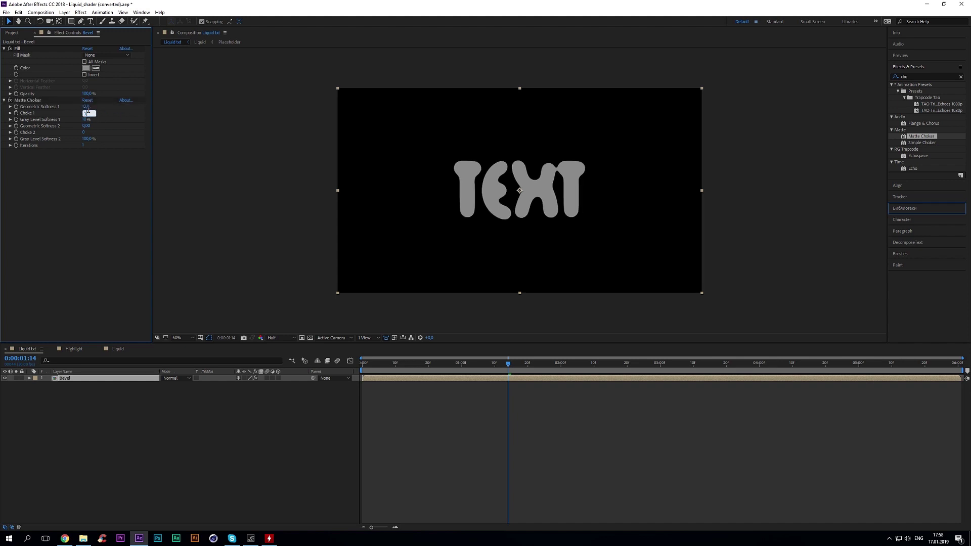
type("110")
key("Return")
left_click(86, 119)
type("5")
key("Return")
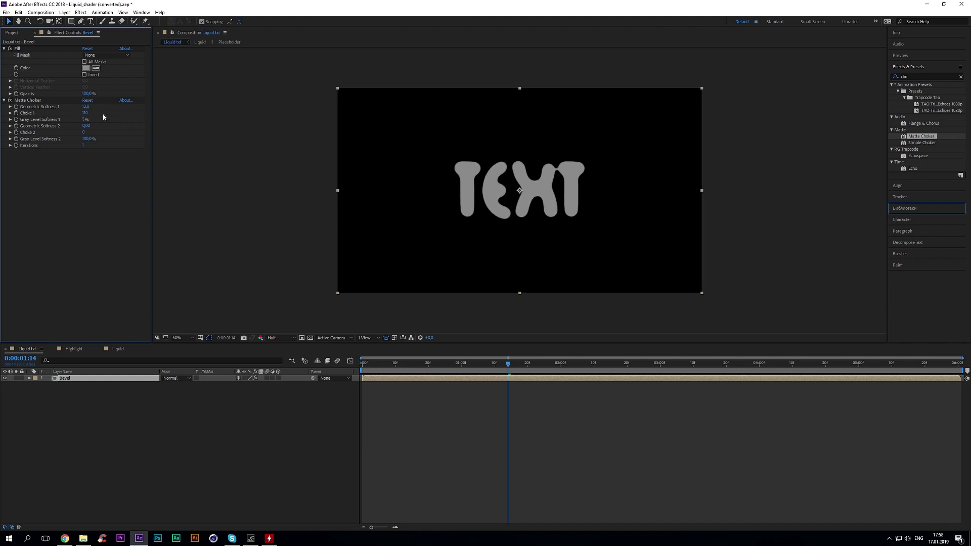
left_click_drag(85, 120, 85, 122)
left_click(86, 121)
key("Return")
- Apply Bevel Alpha to the Bevel layer and set its Edge Thickness to 20
left_click(81, 402)
left_click(78, 379)
left_click_drag(921, 76, 876, 79)
type("bevel")
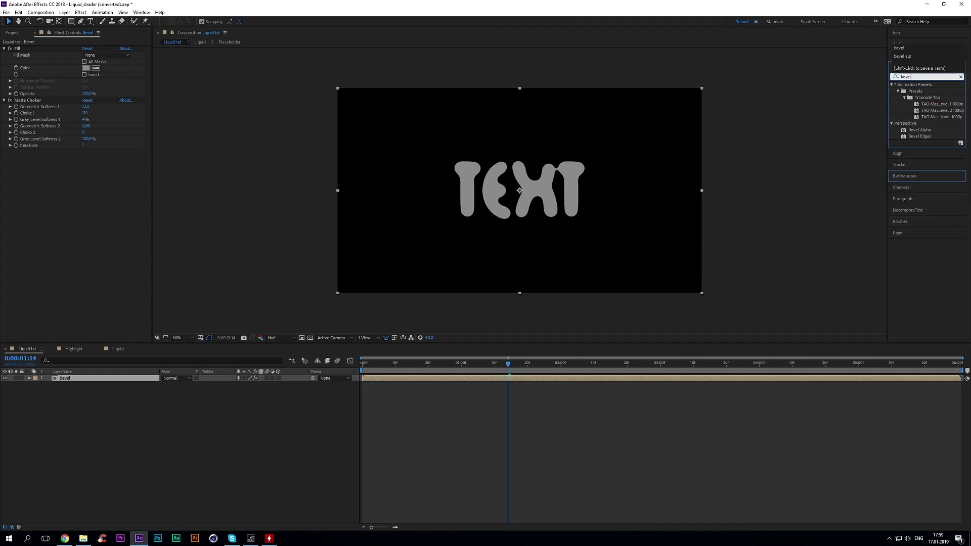
double_click(918, 130)
left_click(87, 157)
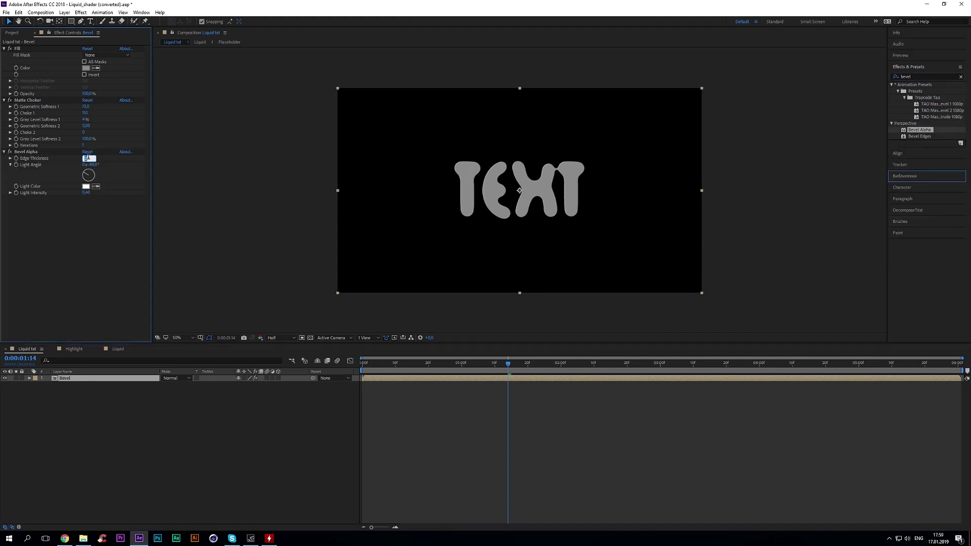
type("20")
key("Return")
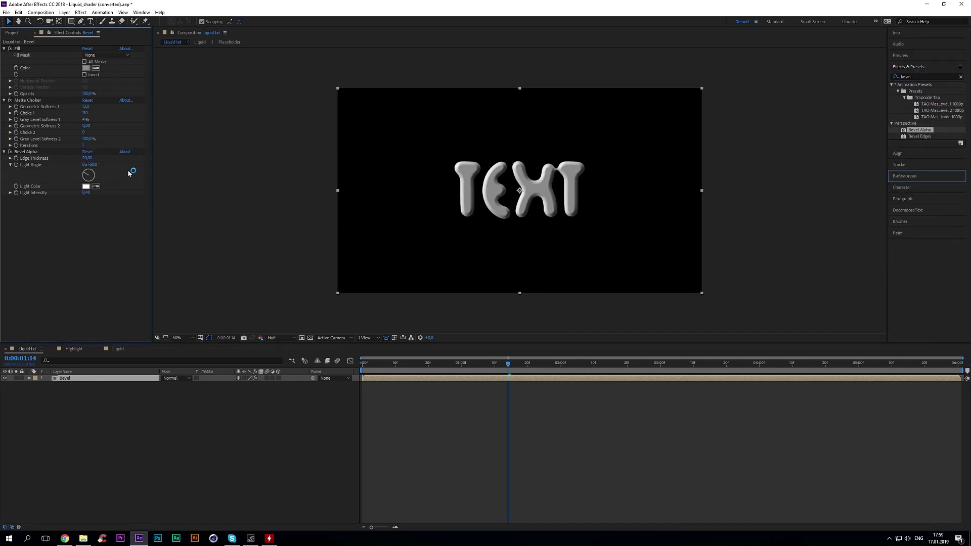
- Set the Bevel Alpha Light Angle to -35° and Light Intensity to 1
left_click(90, 165)
left_click_drag(91, 164, 103, 164)
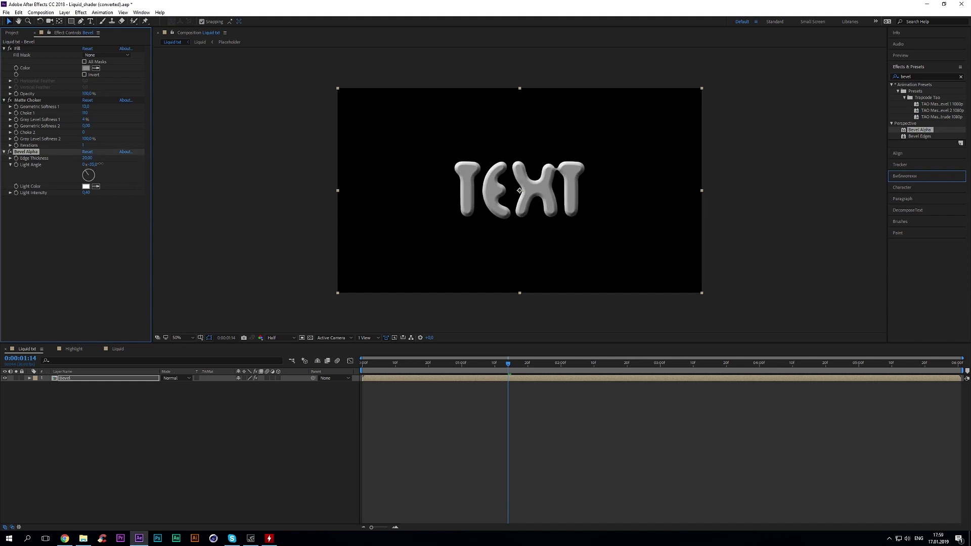
left_click(87, 192)
type("1")
left_click(116, 179)
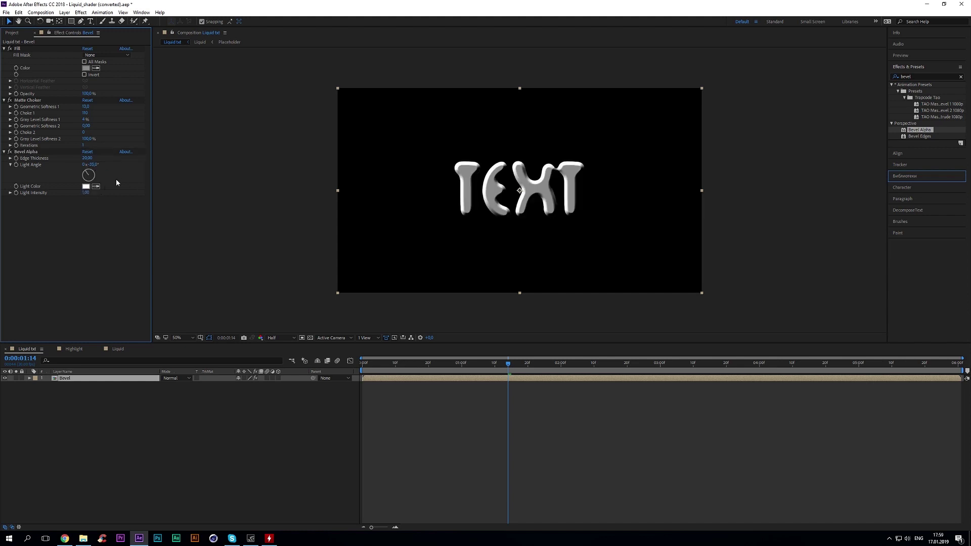
- Create a new white solid in the Liquid txt composition
right_click(86, 415)
mouse_move(103, 418)
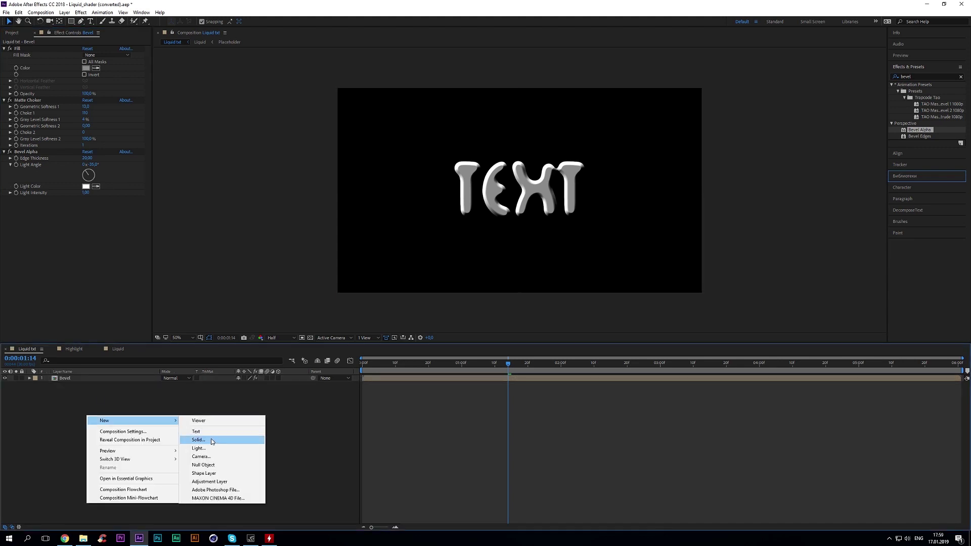
left_click(203, 429)
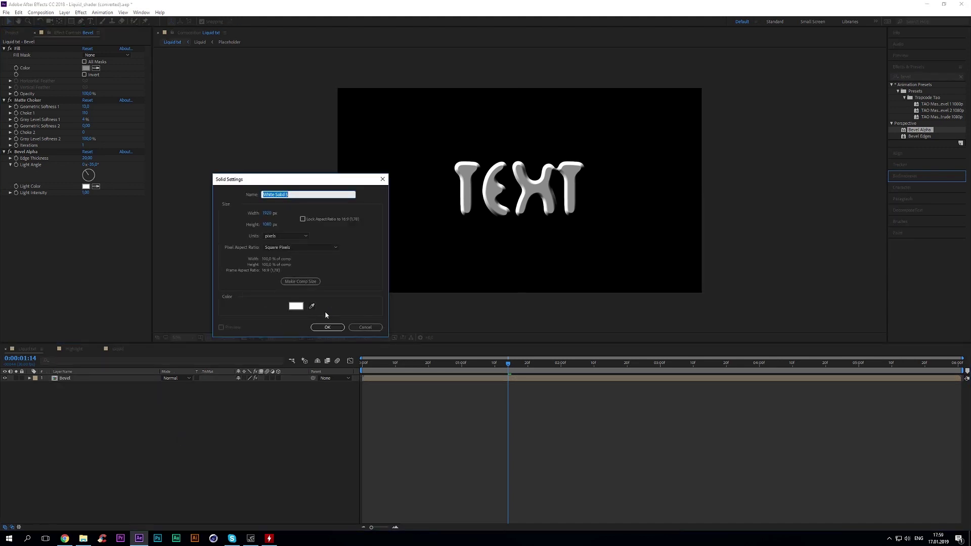
left_click(295, 306)
left_click(185, 267)
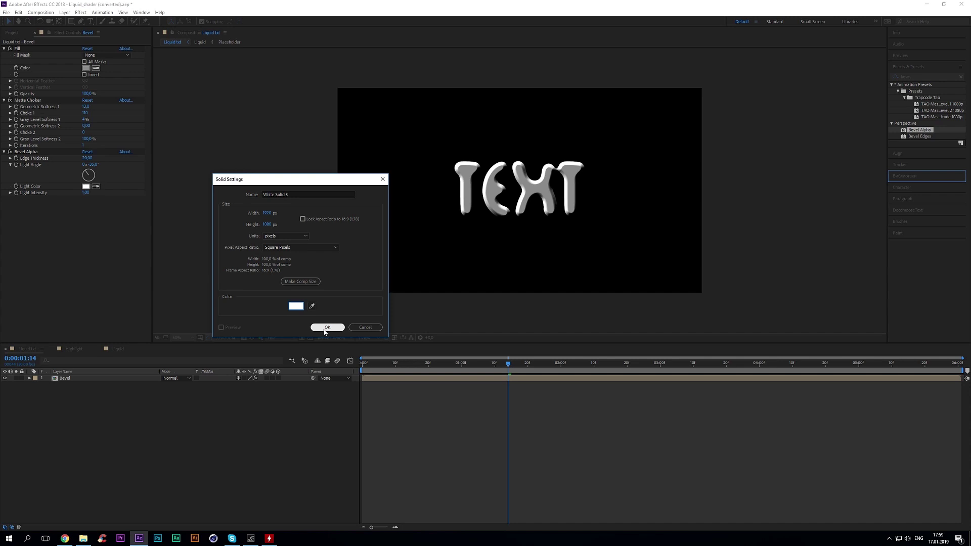
left_click(327, 327)
- Place the white solid beneath the Bevel layer and set its track matte to Luma Matte "Bevel"
left_click_drag(81, 378, 104, 396)
left_click(214, 385)
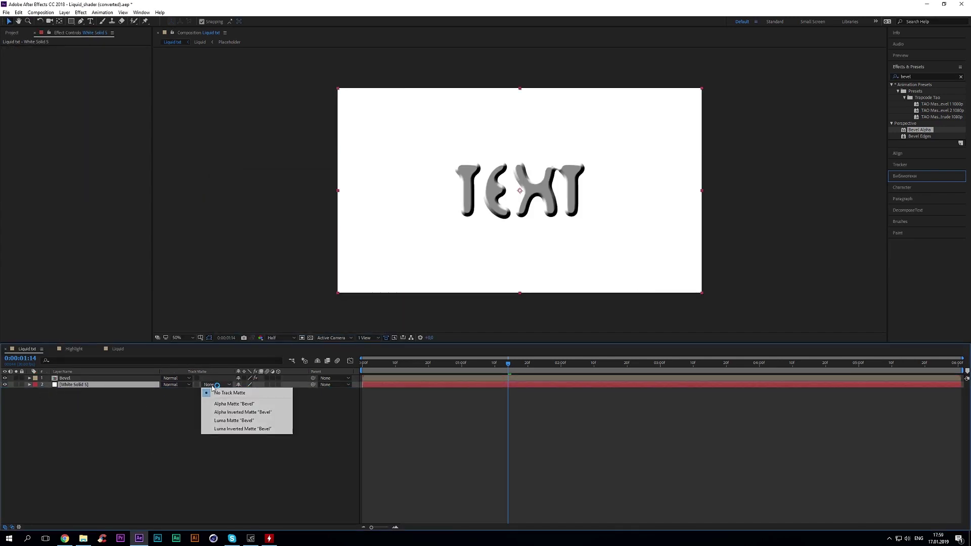
left_click(220, 422)
left_click(192, 427)
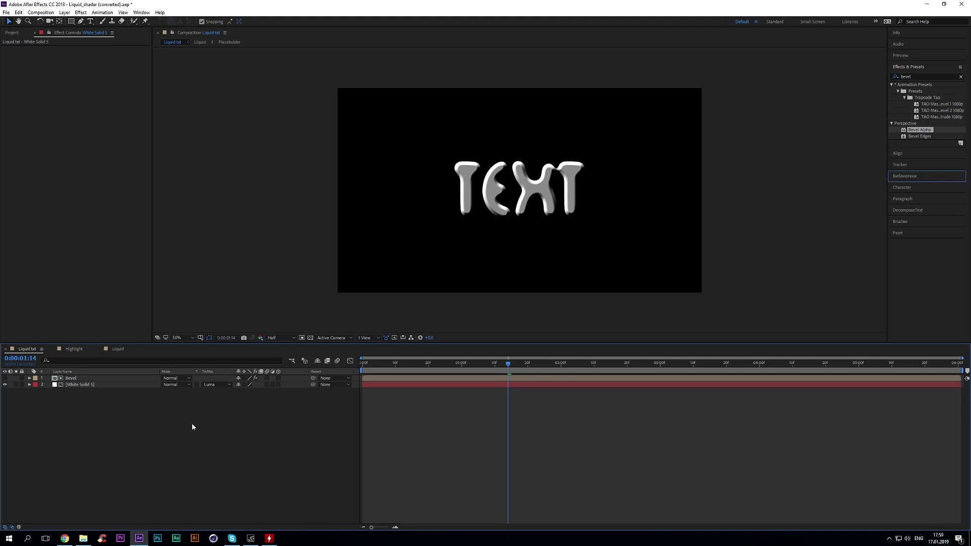
- Pre-compose the Bevel layer and the white solid into a composition named "HighLight pre-comp"
left_click_drag(86, 423, 90, 375)
right_click(100, 387)
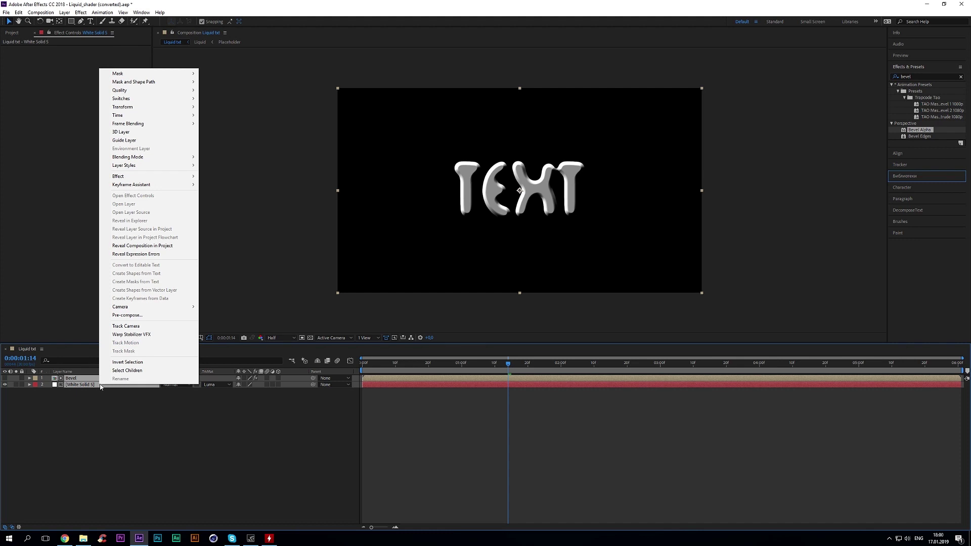
left_click(127, 315)
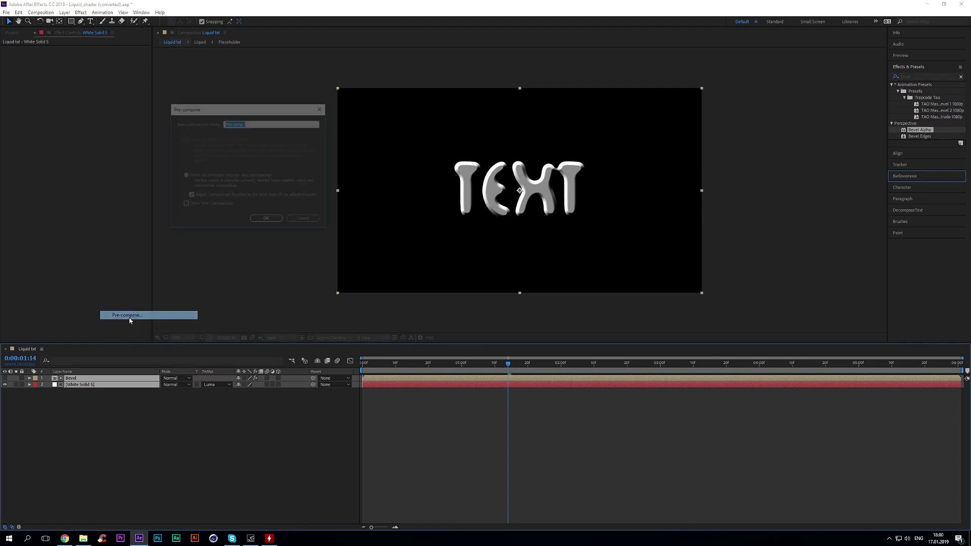
type("Hi")
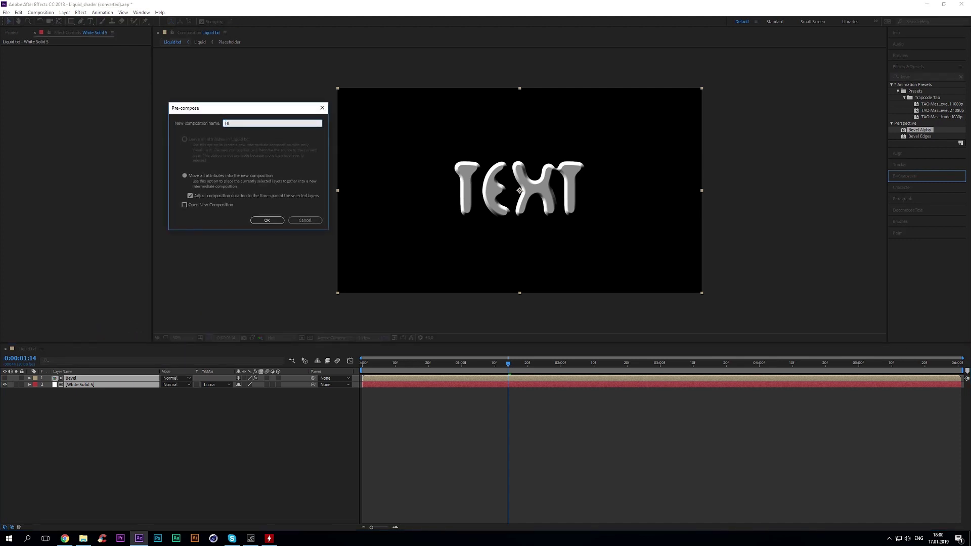
type("ghlight")
left_click_drag(234, 122, 258, 142)
type("Light pre-com")
key("Return")
left_click(180, 425)
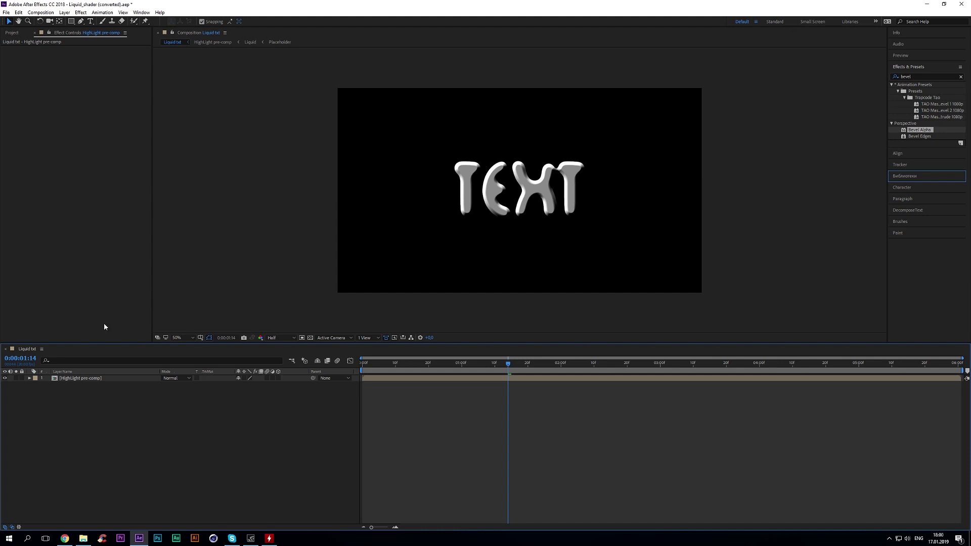
- Add the Liquid composition to the timeline below the HighLight pre-comp layer
left_click(7, 33)
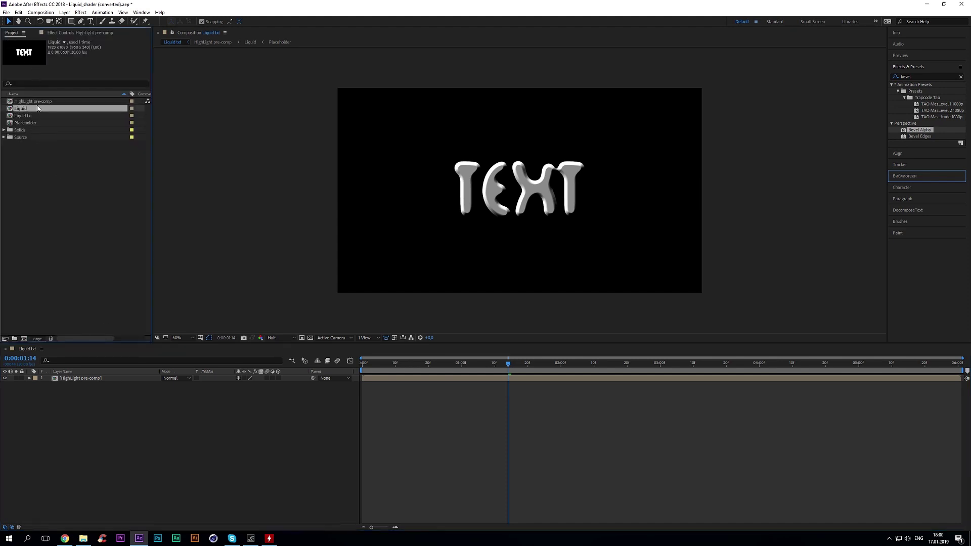
left_click_drag(24, 110, 83, 407)
left_click(104, 386)
- Apply Fill to the Liquid layer and set its color to bright blue (04AFFF)
key("ctrl+f")
type("fill")
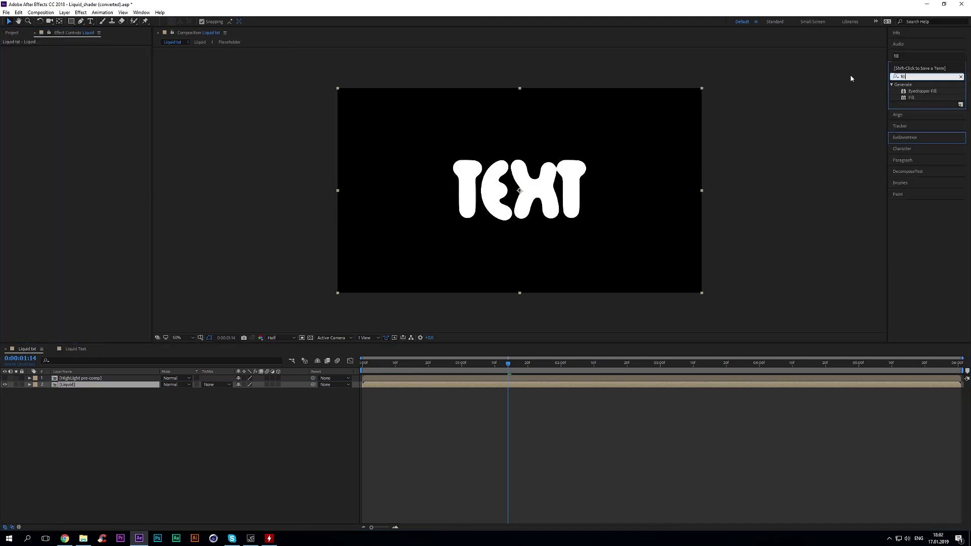
double_click(920, 97)
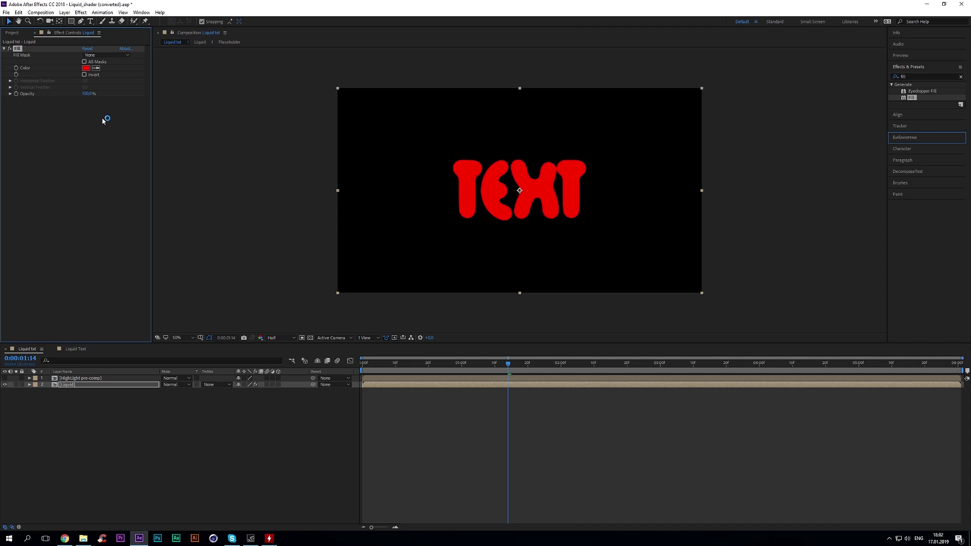
left_click(86, 68)
left_click(163, 222)
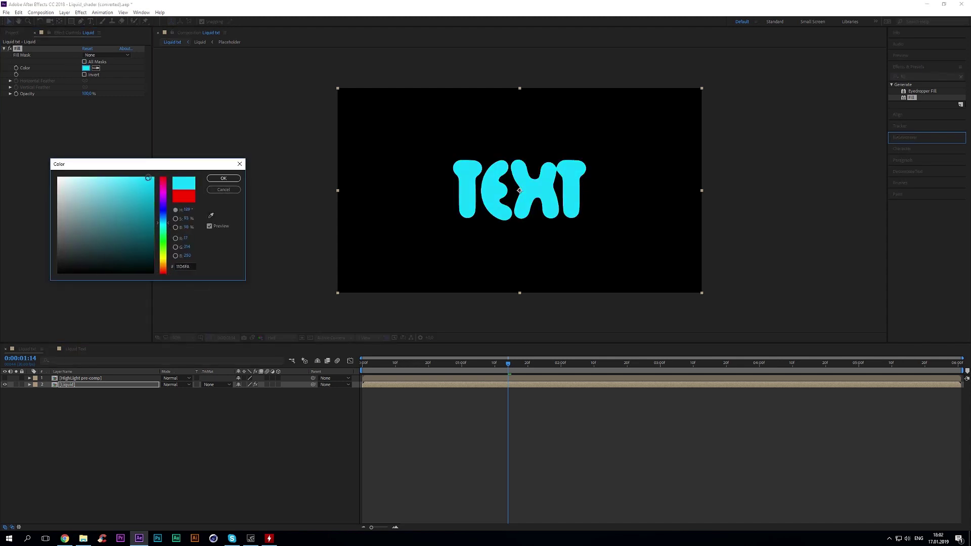
left_click_drag(156, 176, 153, 177)
left_click(168, 221)
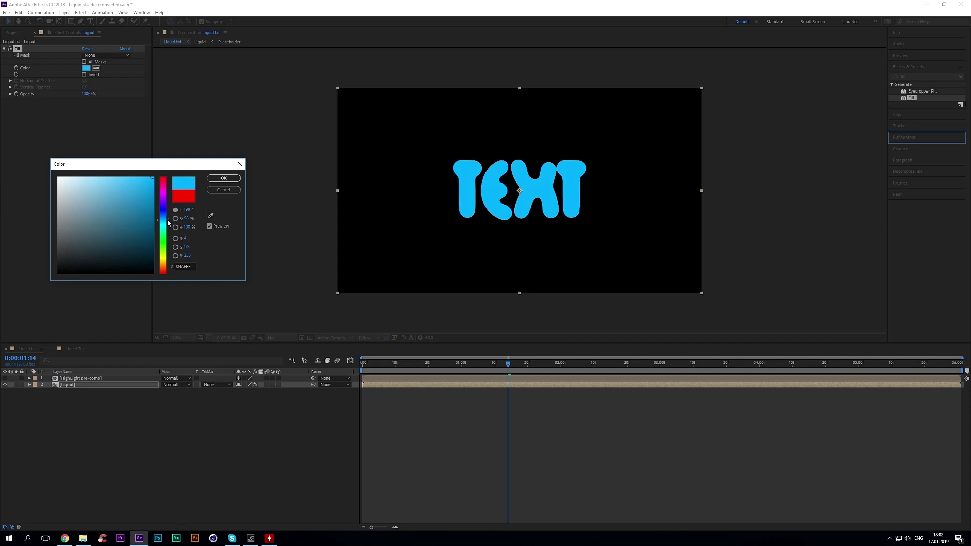
left_click(223, 178)
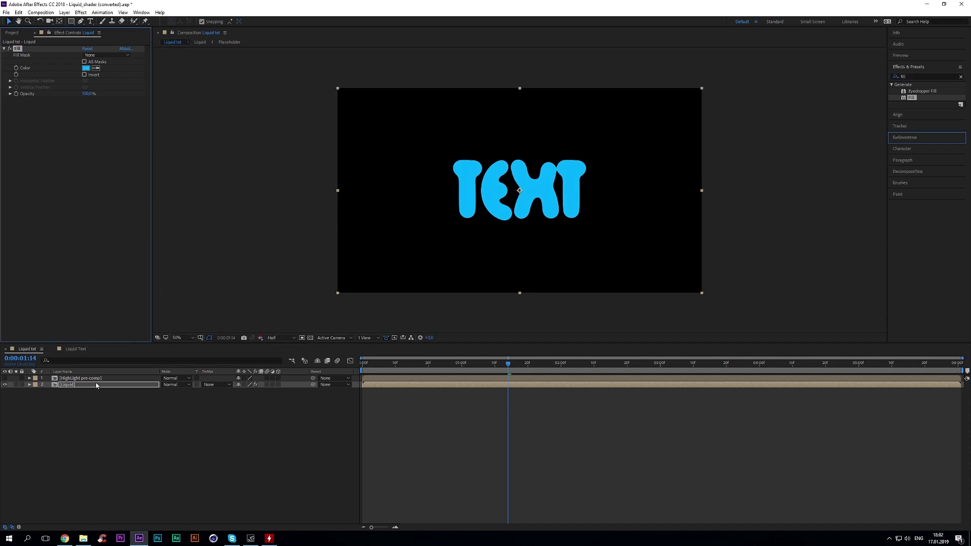
left_click(95, 414)
- Make the HighLight pre-comp layer visible and apply Matte Choker to it
left_click(80, 378)
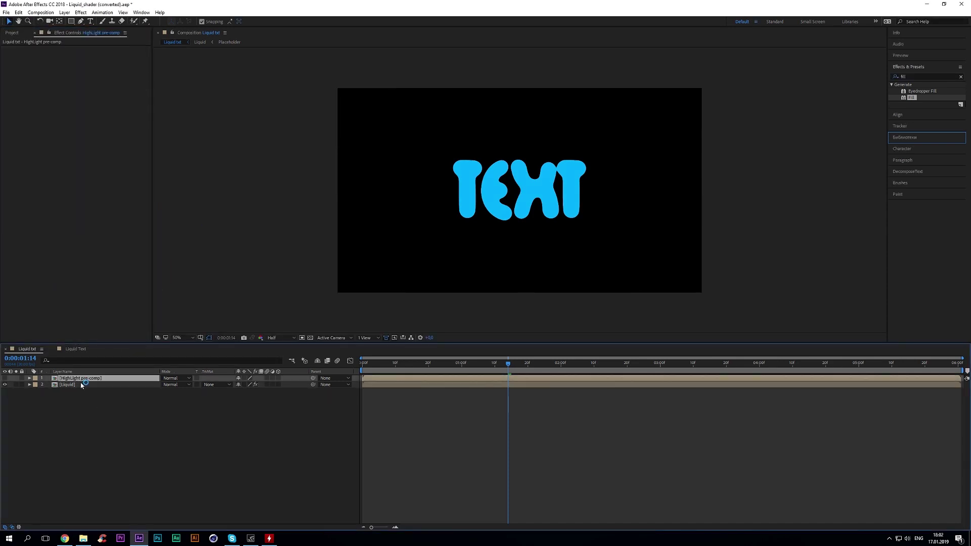
left_click(5, 378)
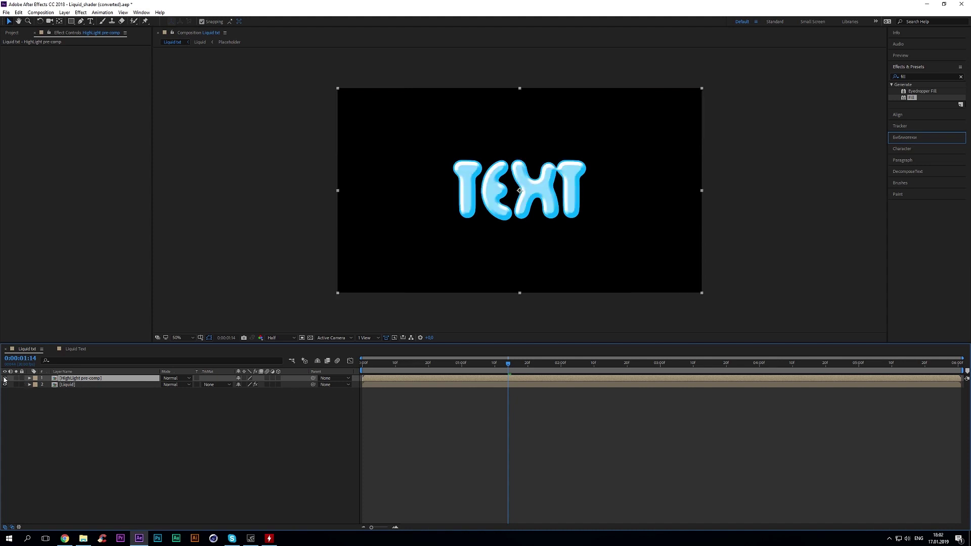
left_click(913, 77)
type("matt")
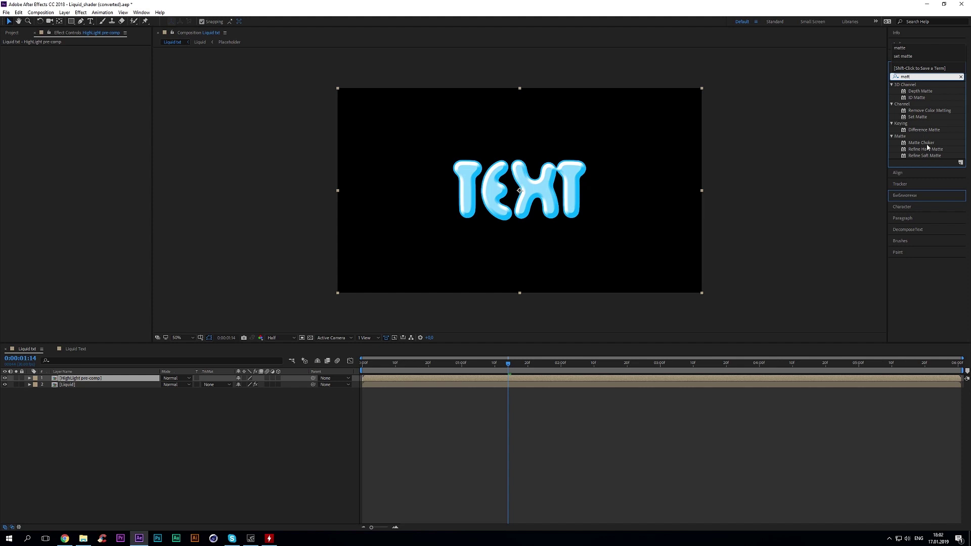
double_click(921, 144)
- Set the highlight's Matte Choker to Choke 1 of 120, Gray Level Softness 1 of 15% and Choke 2 of about 44
left_click_drag(85, 63, 96, 64)
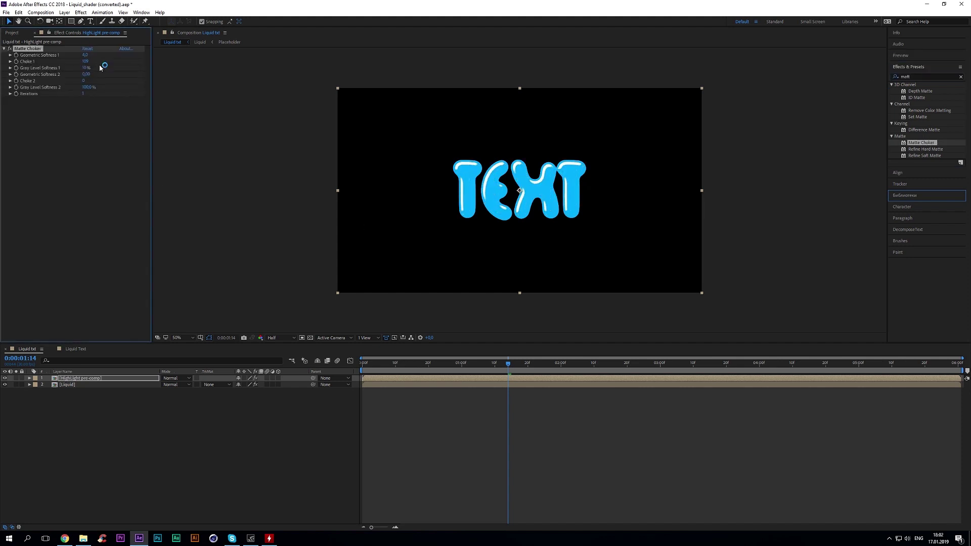
left_click(87, 62)
type("120")
key("Return")
left_click(86, 67)
type("15")
key("Return")
left_click_drag(83, 80, 100, 81)
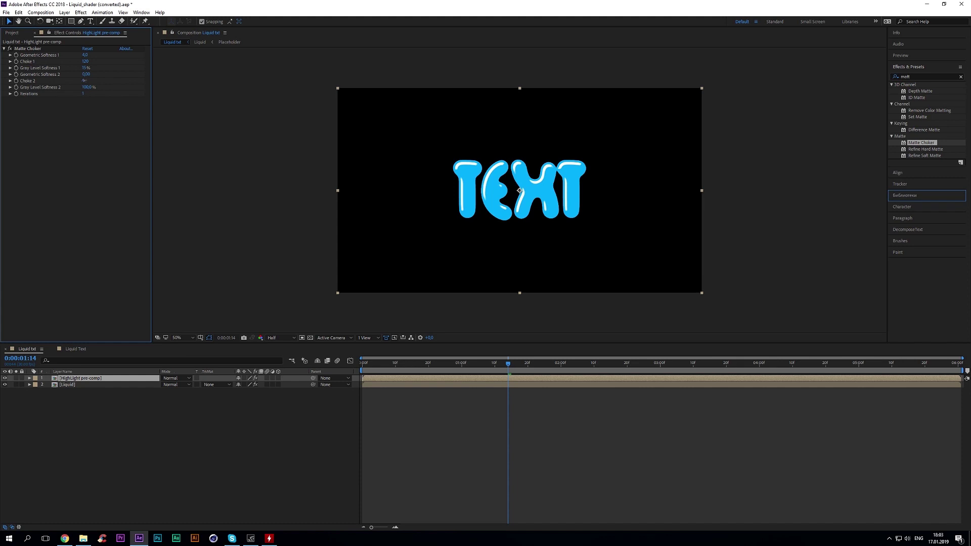
left_click(110, 81)
- Apply Fast Blur (Legacy) to the HighLight pre-comp layer and set its Blurriness to 8
left_click(914, 77)
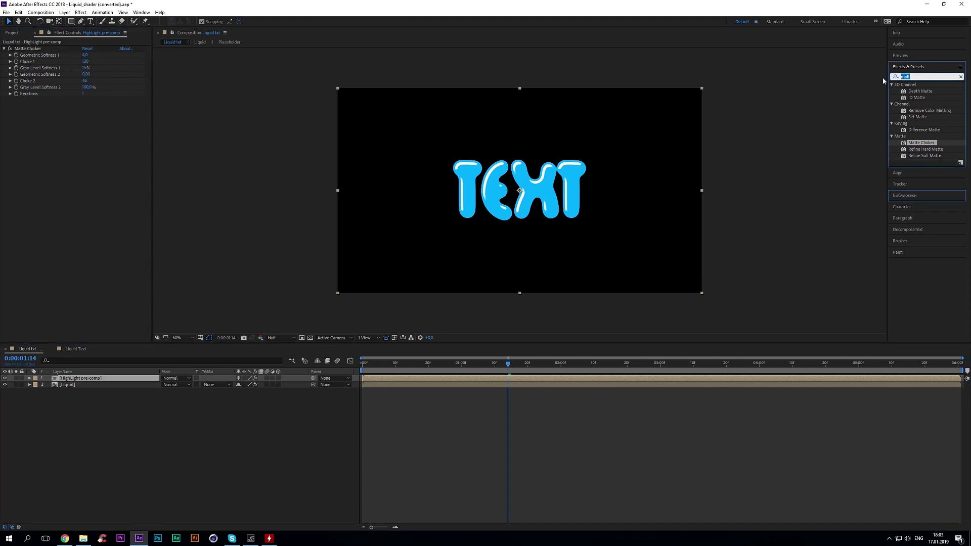
type("fast")
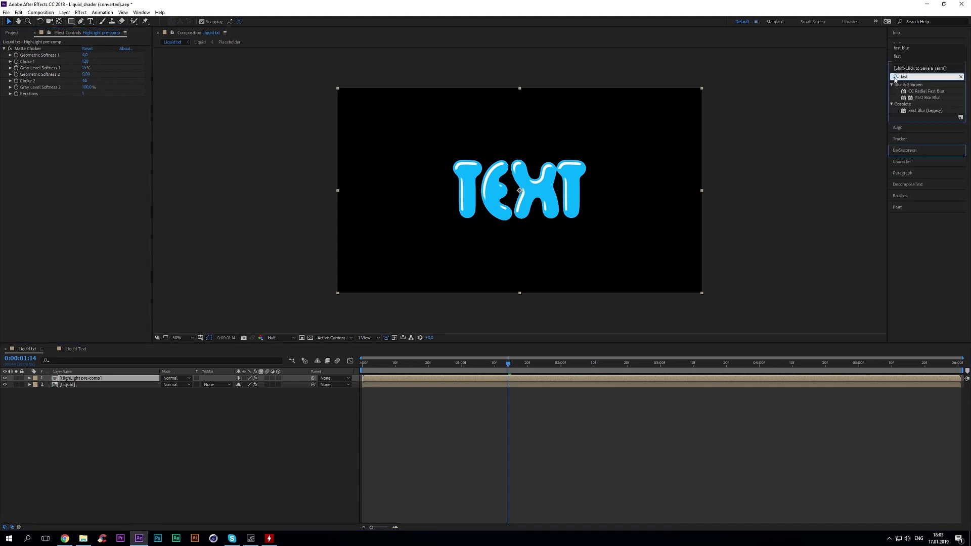
double_click(921, 110)
left_click(87, 107)
type("1")
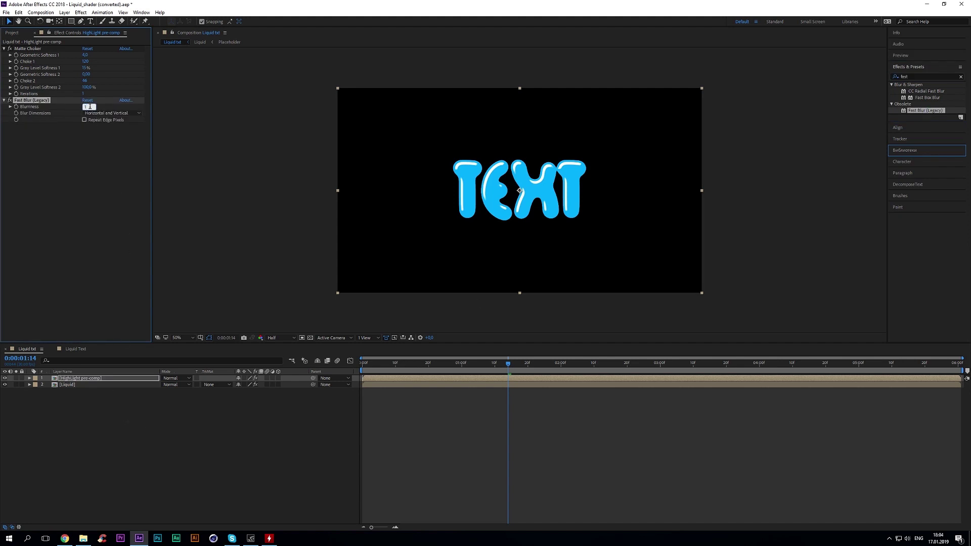
type("2")
key("Return")
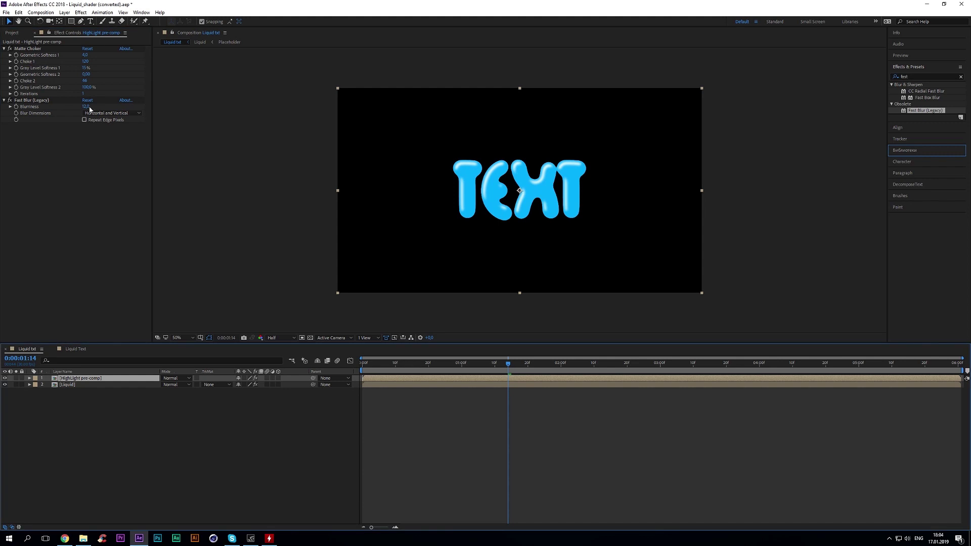
key("Return")
- Apply Simple Choker to the HighLight pre-comp layer and increase its Choke Matte value
left_click(915, 75)
type("s")
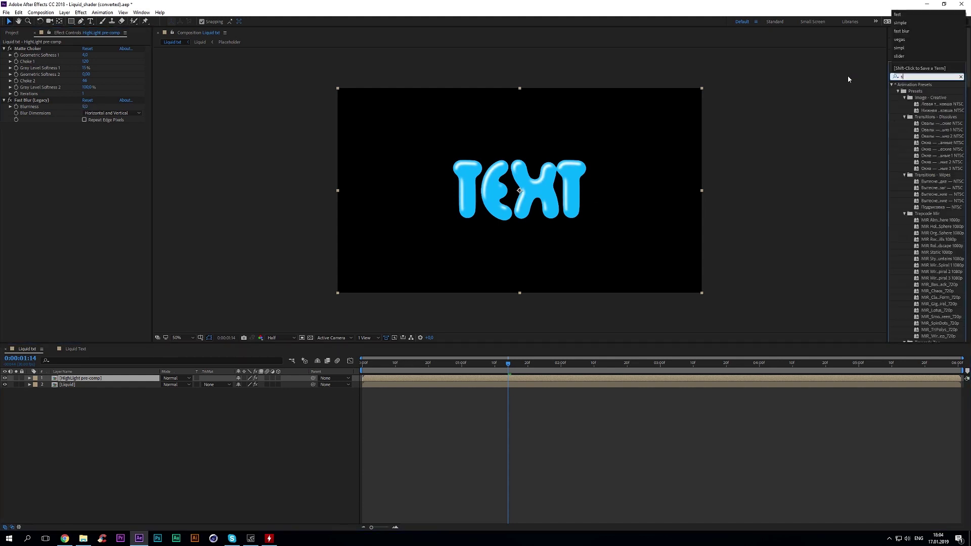
type("imple")
double_click(931, 104)
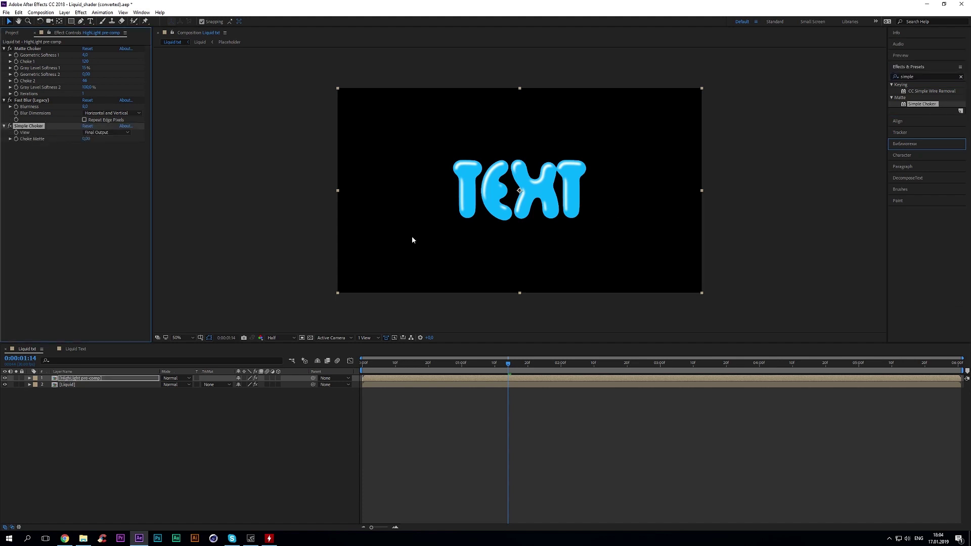
left_click(86, 139)
left_click(95, 164)
- Duplicate Simple Choker, setting Choke Matte to -8 on the copy and 8 on the original
left_click(44, 126)
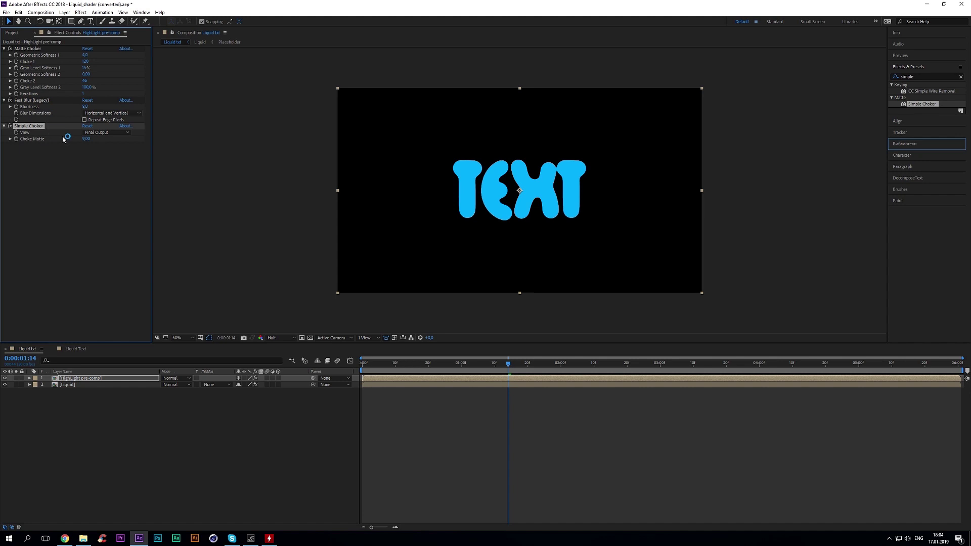
key("ctrl+d")
left_click(86, 158)
type("-")
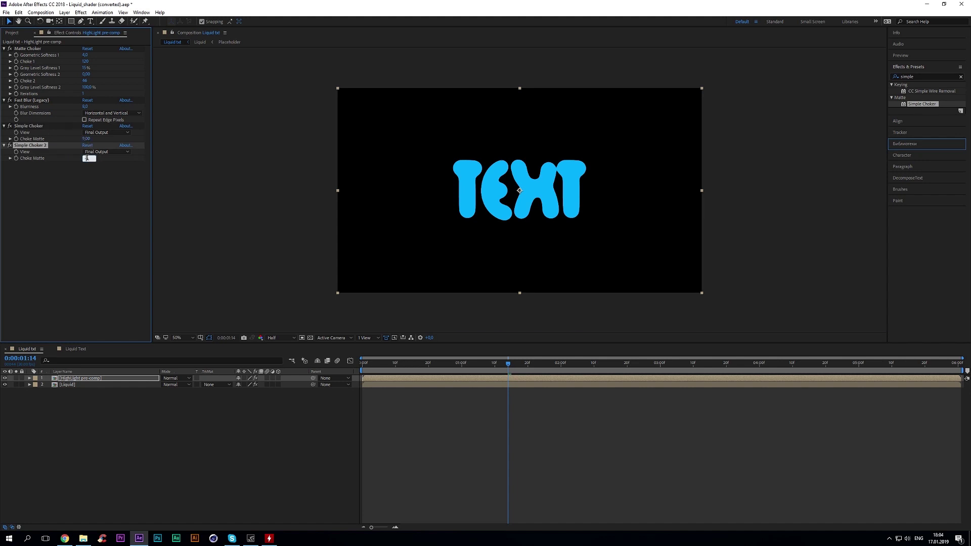
type("8")
left_click(107, 186)
left_click(87, 139)
type("8")
left_click(100, 190)
- Duplicate the second Simple Choker and set the composition's preview resolution to Full
left_click(30, 146)
key("ctrl+d")
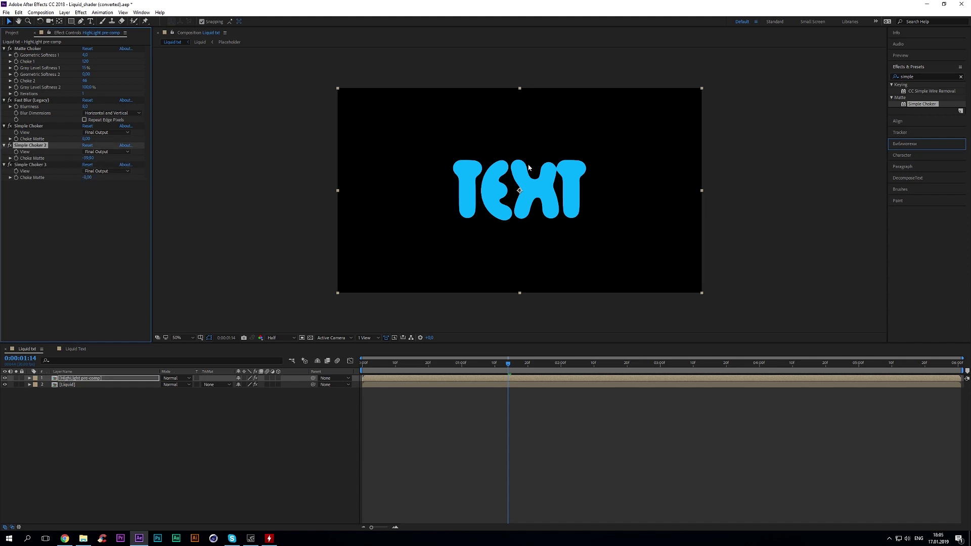
scroll(525, 167, "up", 2)
scroll(524, 168, "down", 2)
left_click(277, 338)
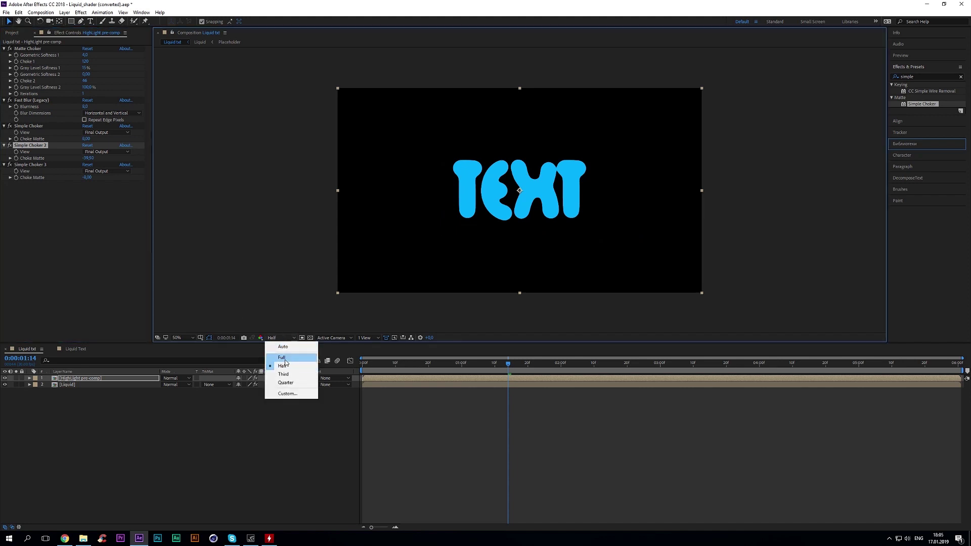
left_click(285, 359)
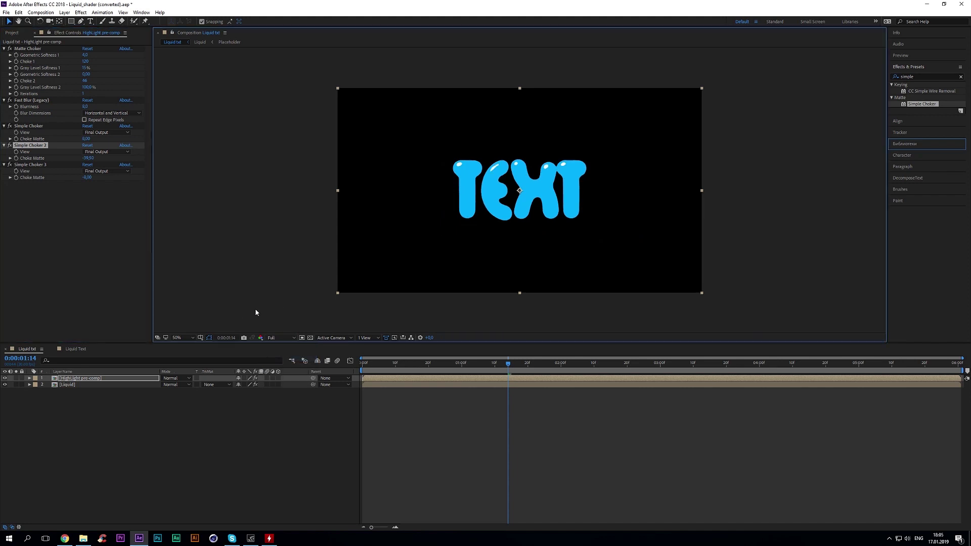
- Set Choke Matte to -6 on Simple Choker 2 and to -5 on Simple Choker 3
left_click(89, 158)
key("Return")
left_click(87, 178)
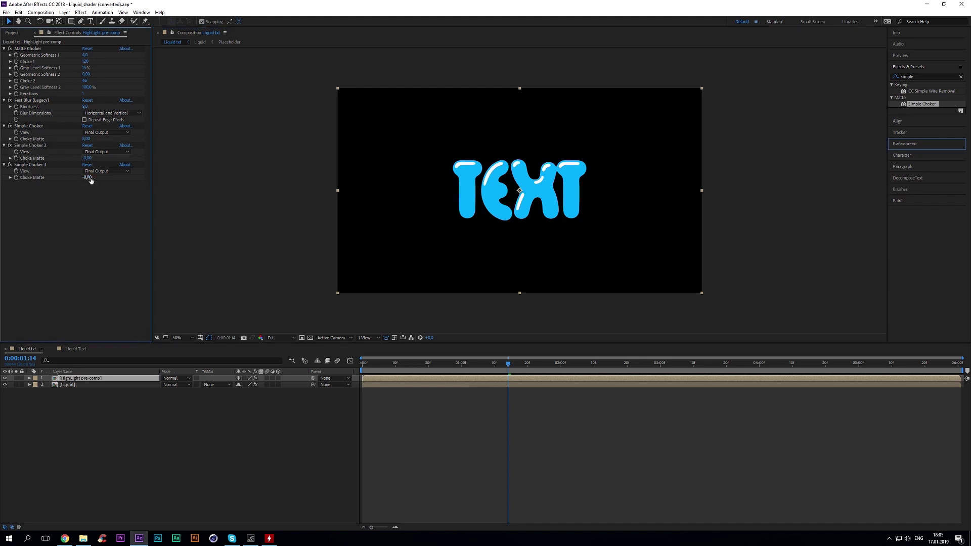
type("-3")
key("Return")
left_click(87, 178)
type("-5")
- Set the first Simple Choker's Choke Matte to 7 and fine-tune the choke amounts to refine the highlight shapes
left_click(85, 140)
type("7")
left_click(81, 219)
scroll(494, 177, "up", 2)
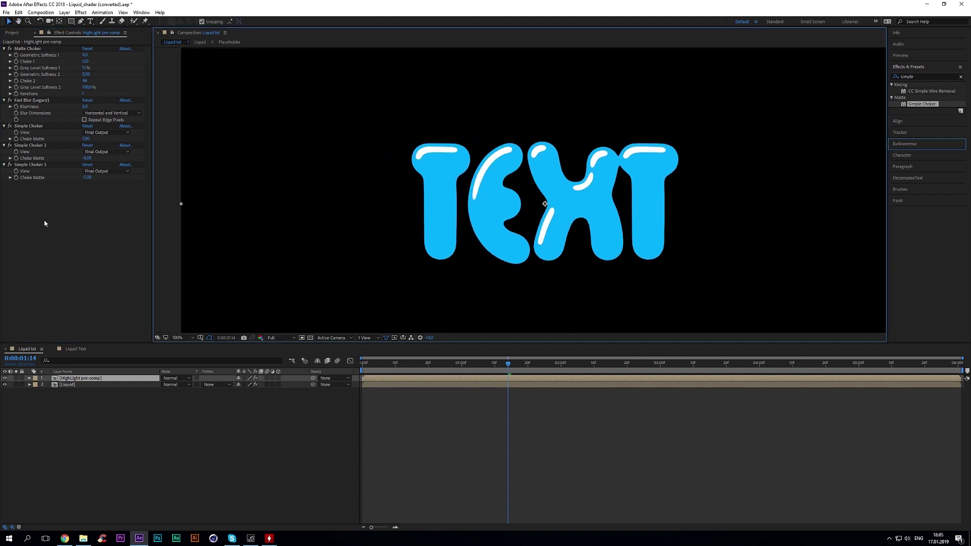
left_click_drag(85, 139, 95, 177)
left_click(82, 197)
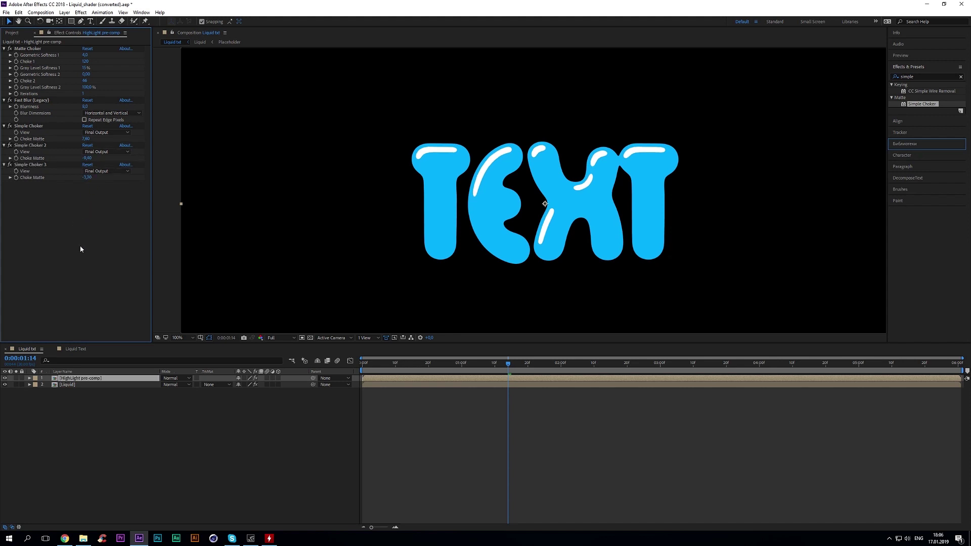
- Duplicate the blue-filled Liquid layer
left_click(78, 384)
key("ctrl+d")
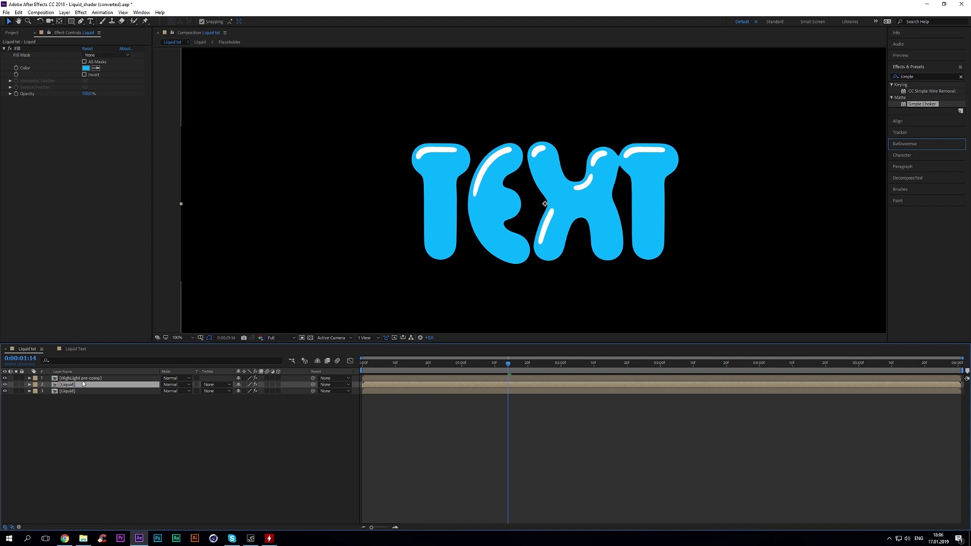
- Rename the duplicated Liquid layer as Shadow and set its Fill color to black
key("Return")
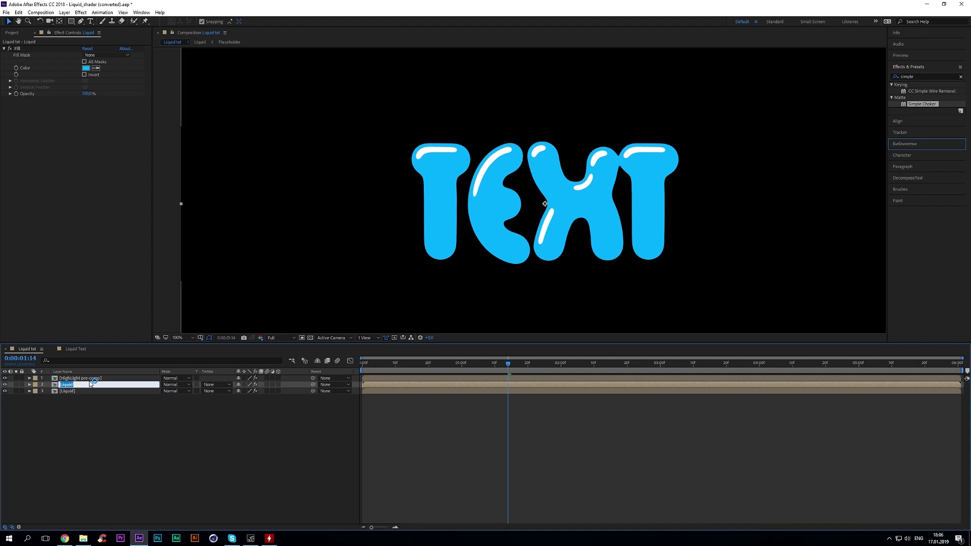
type("Shadow")
key("Return")
left_click(86, 68)
left_click_drag(75, 258, 36, 298)
left_click(219, 179)
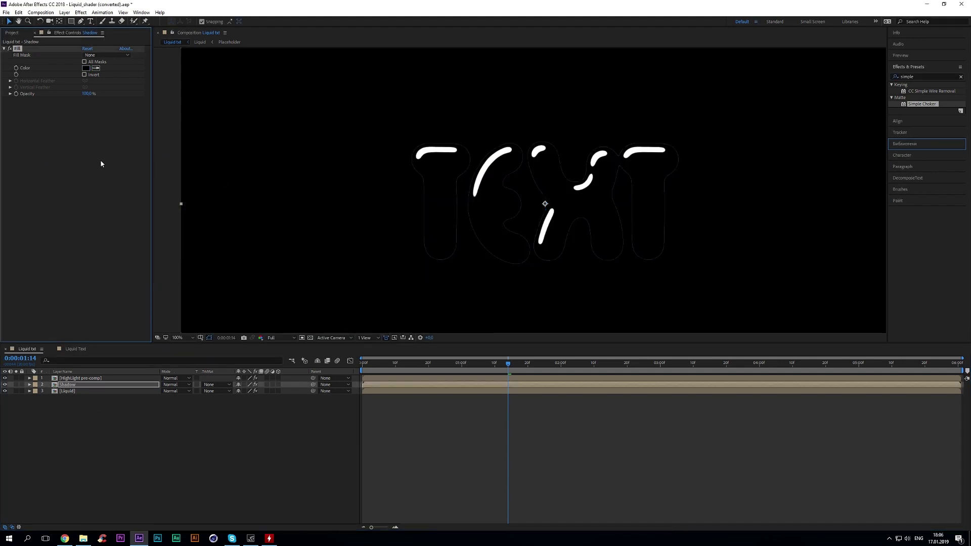
- Add the Bevel Alpha effect to the Shadow layer with an Edge Thickness of 30
key("ctrl+5")
type("evel")
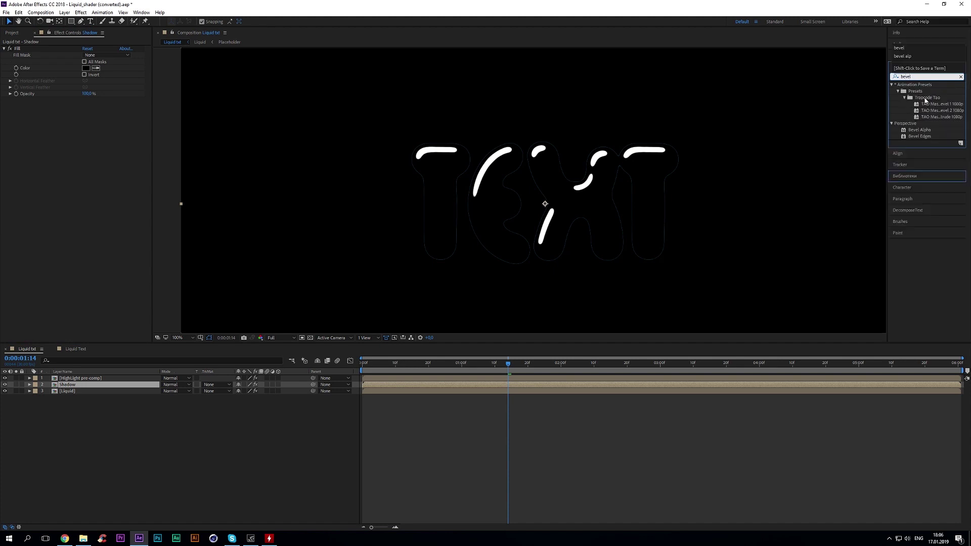
left_click_drag(919, 130, 86, 178)
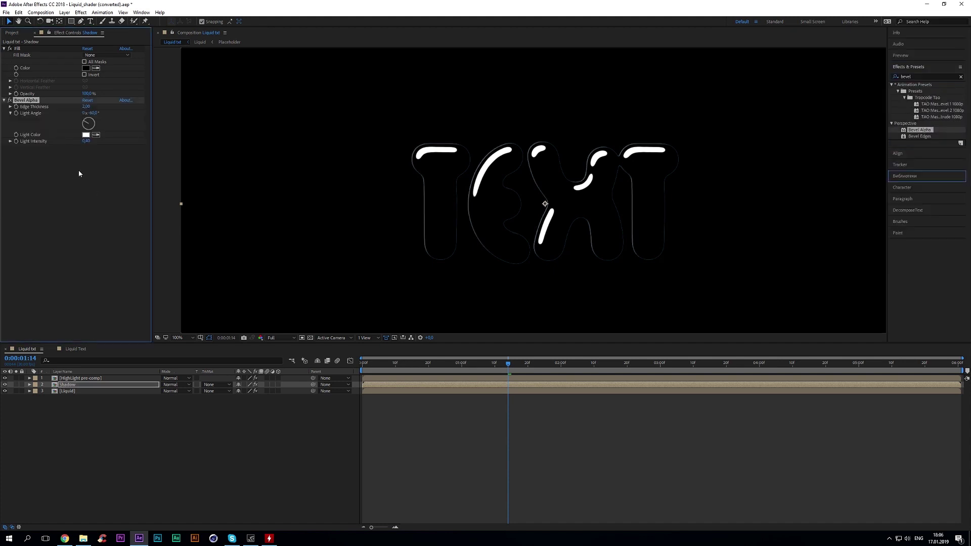
left_click(86, 107)
type("30")
key("Return")
- Set Bevel Alpha's Light Angle to 140° so the light comes from the lower right, and Light Intensity to 1
left_click(95, 112)
left_click(95, 130)
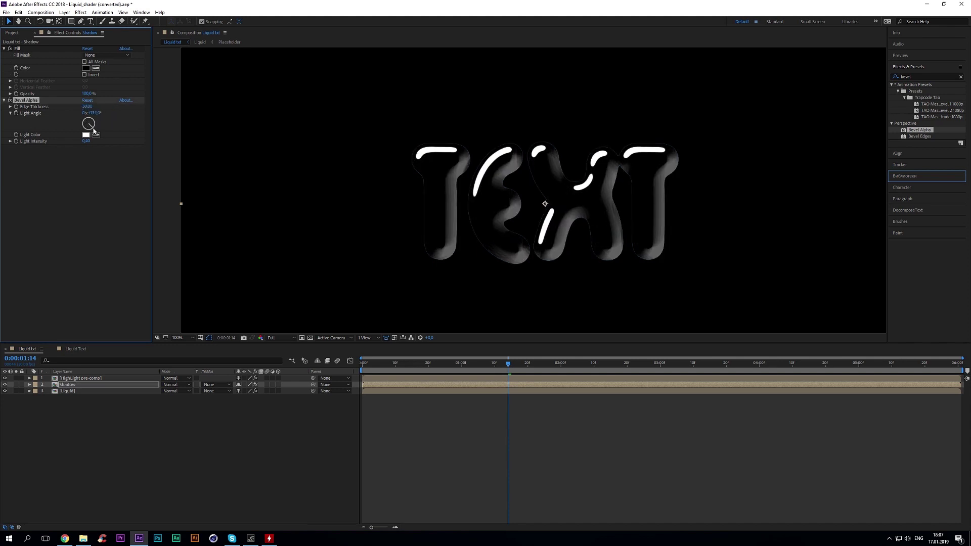
left_click_drag(93, 130, 94, 131)
left_click(86, 141)
key("Return")
- Add Fast Blur (Legacy) to the Shadow layer with Blurriness 30 and Repeat Edge Pixels enabled
left_click_drag(919, 76, 866, 77)
type("fast")
double_click(918, 109)
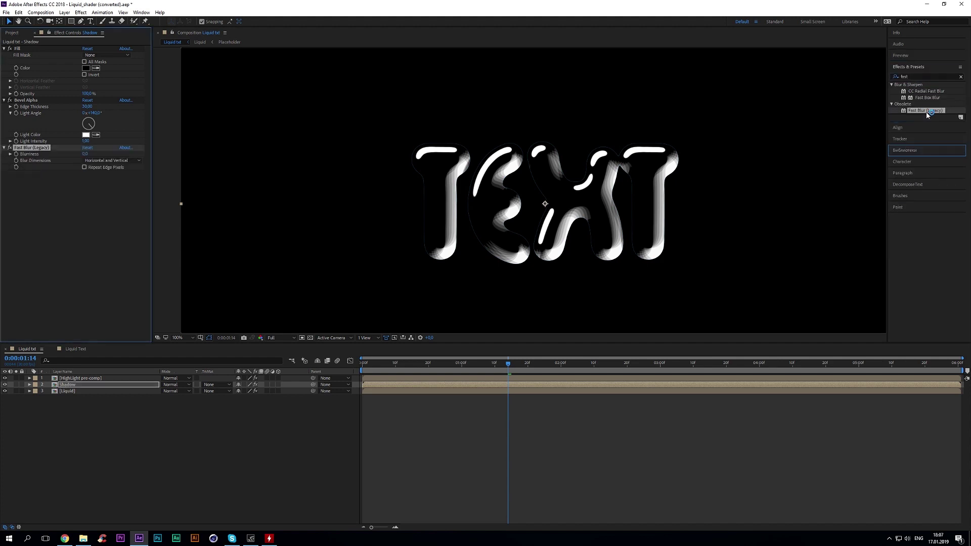
left_click(85, 154)
type("30")
key("Return")
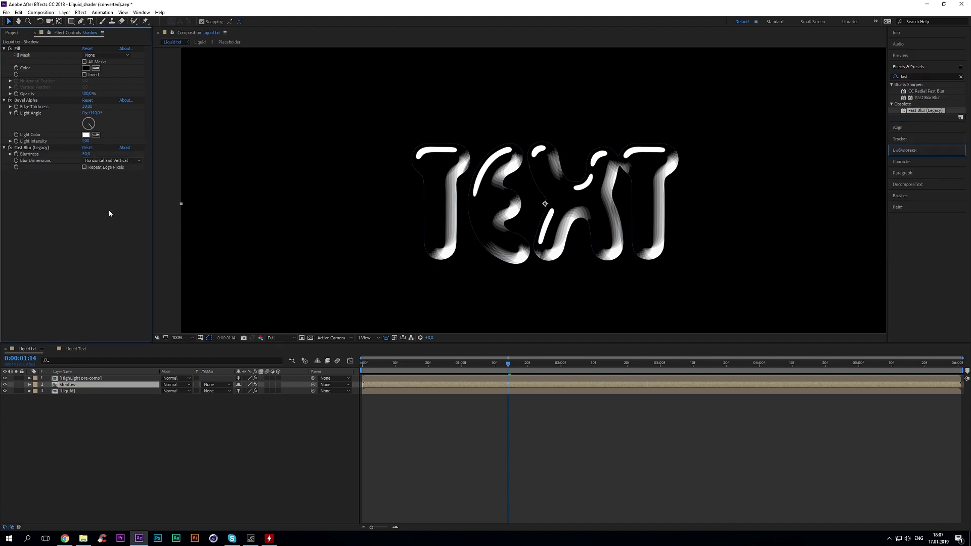
left_click(84, 167)
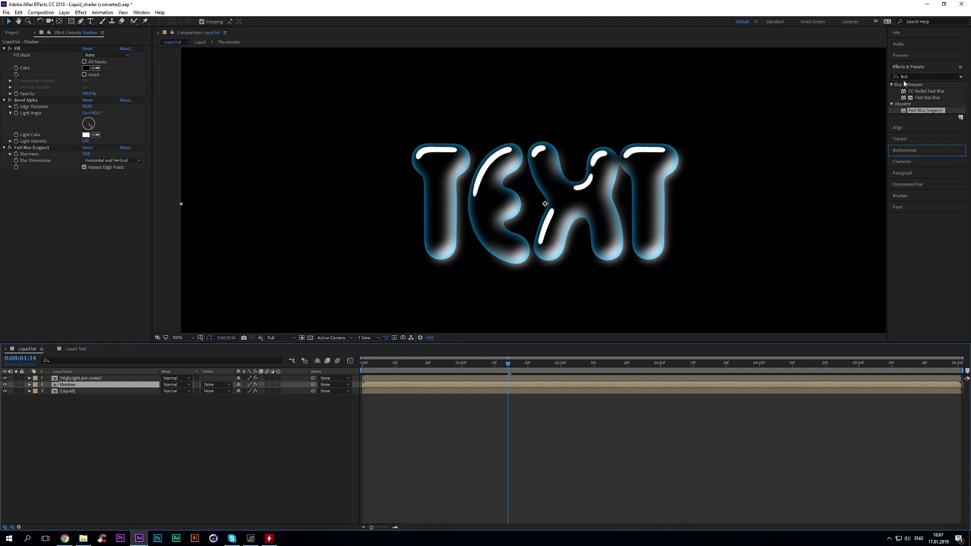
- Add the Matte Choker effect to the Shadow layer and set Choke 1 to 60
left_click(912, 77)
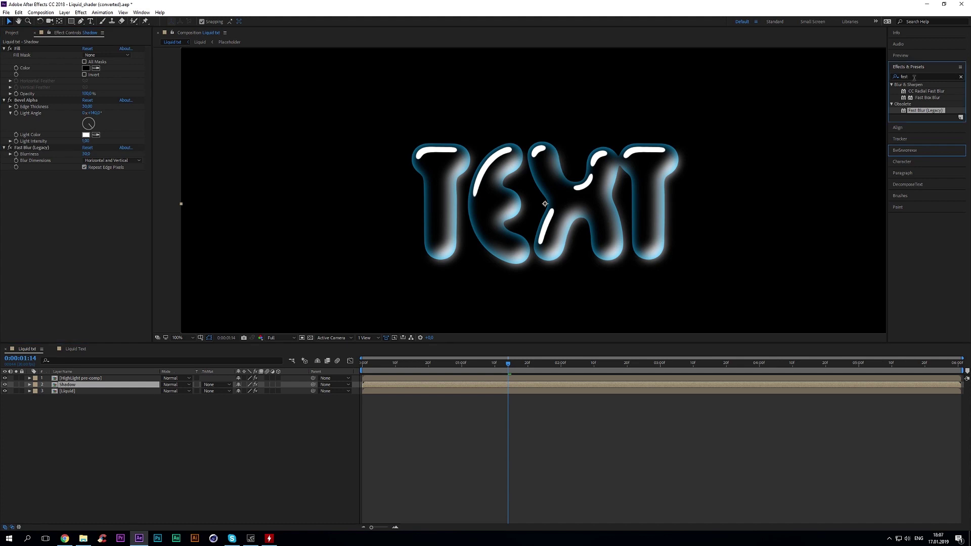
left_click_drag(912, 77, 864, 75)
type("matte")
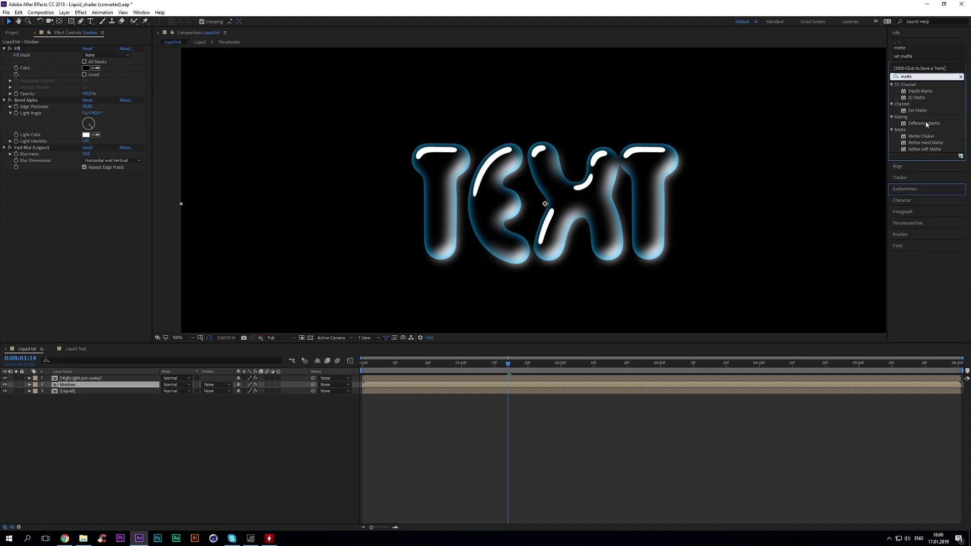
double_click(921, 136)
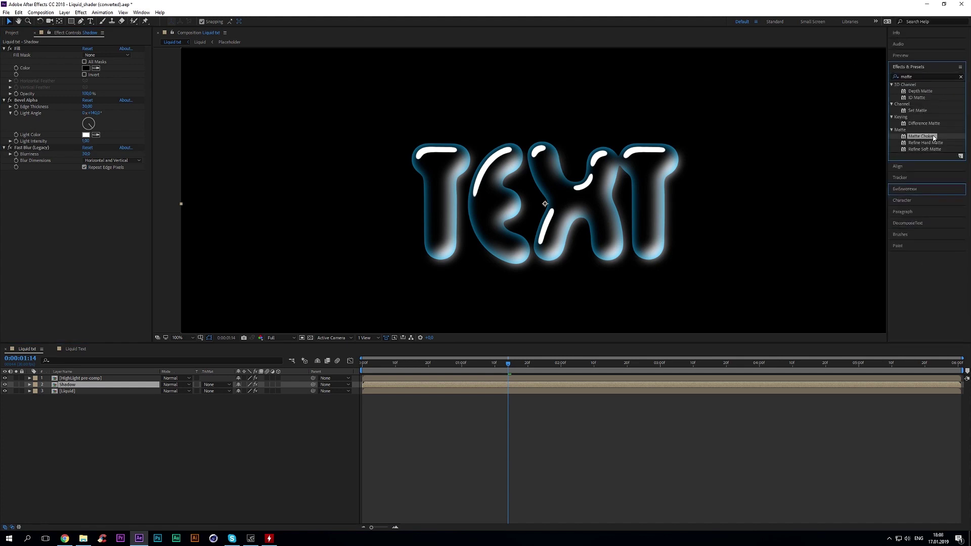
left_click(87, 186)
type("50")
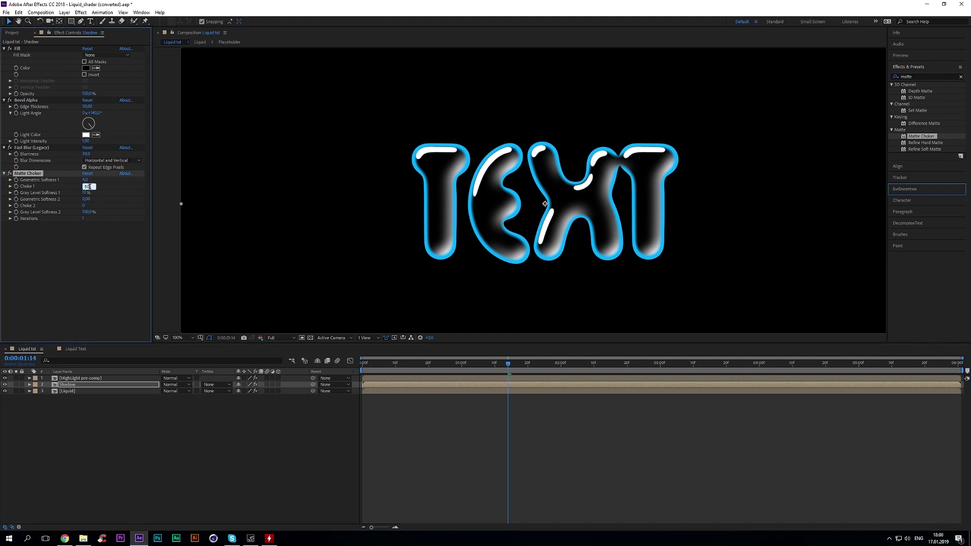
key("Return")
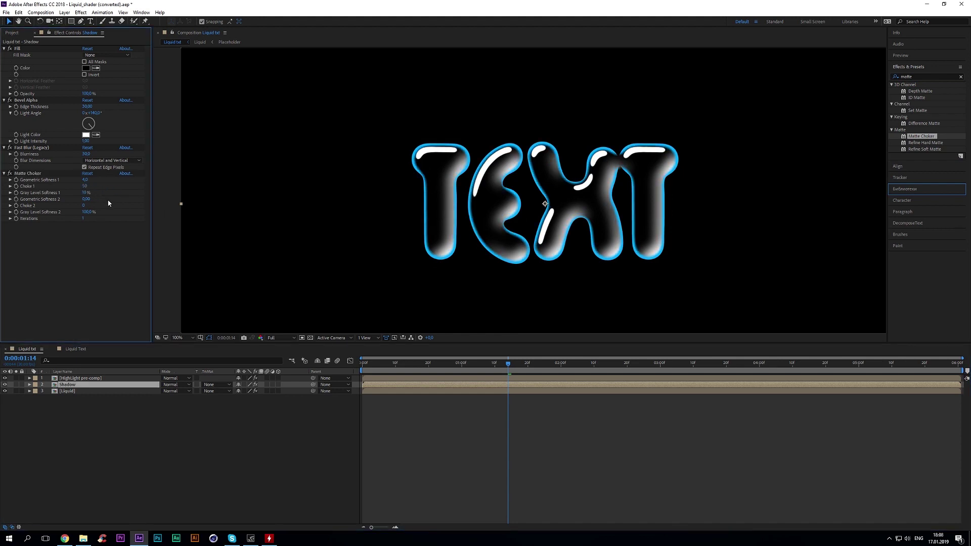
left_click(85, 186)
type("60")
key("Return")
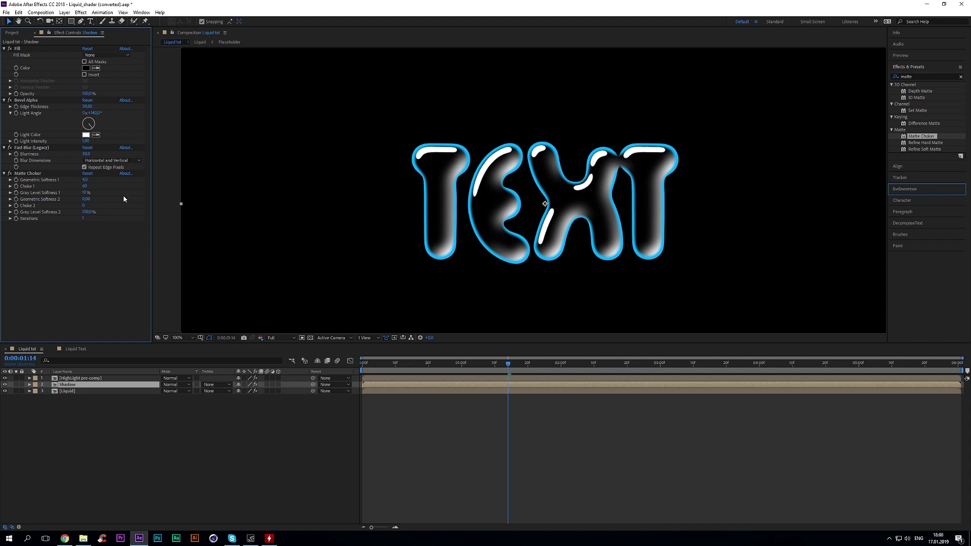
- Find the Color Range keying effect and apply it to the Shadow layer
double_click(918, 77)
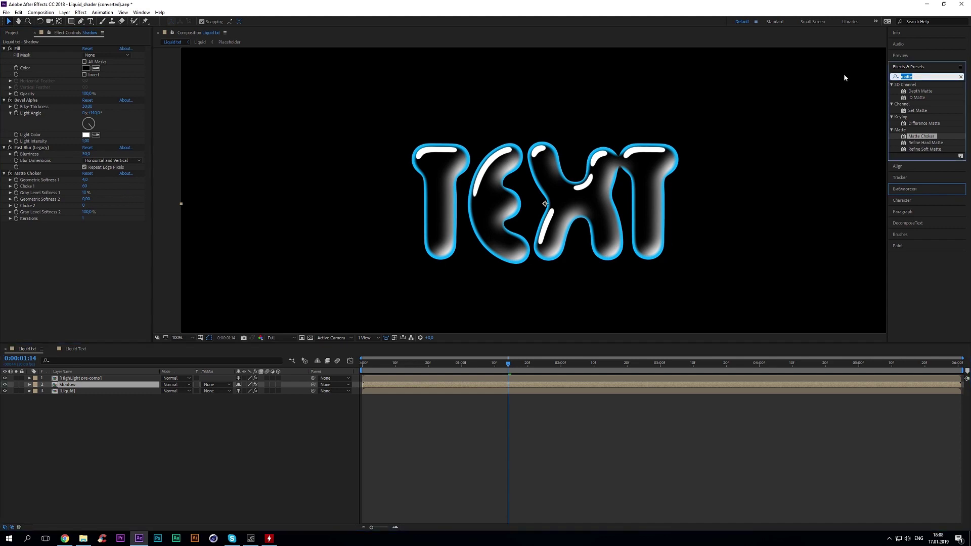
type("color")
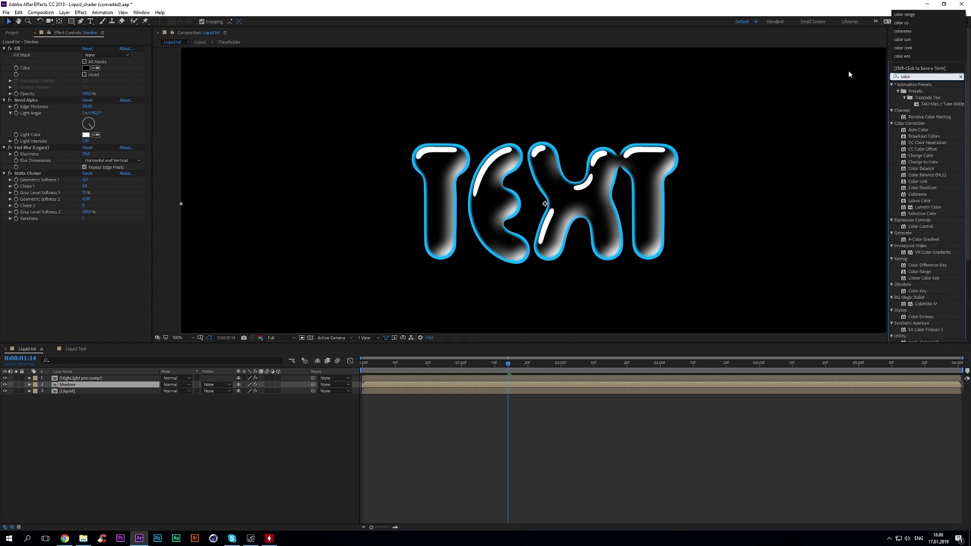
type(" range")
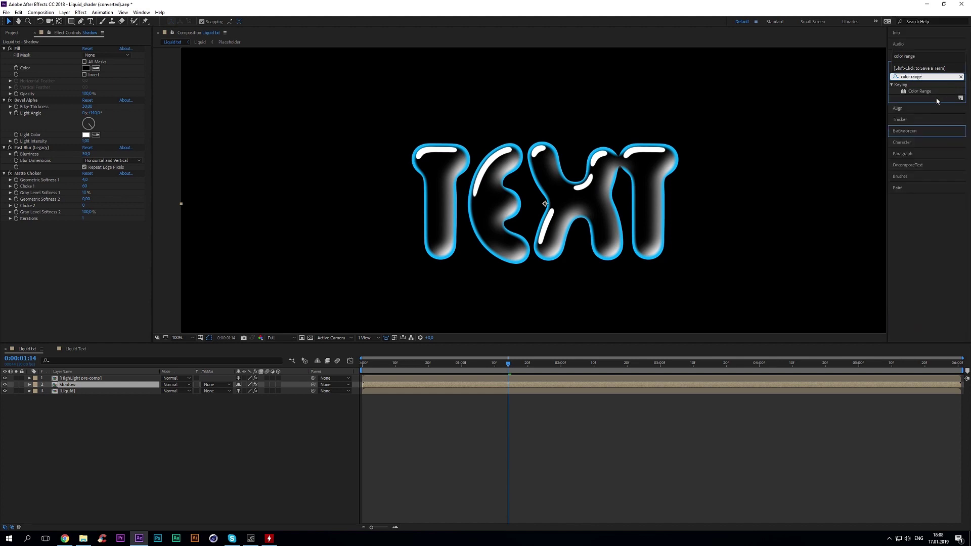
double_click(919, 91)
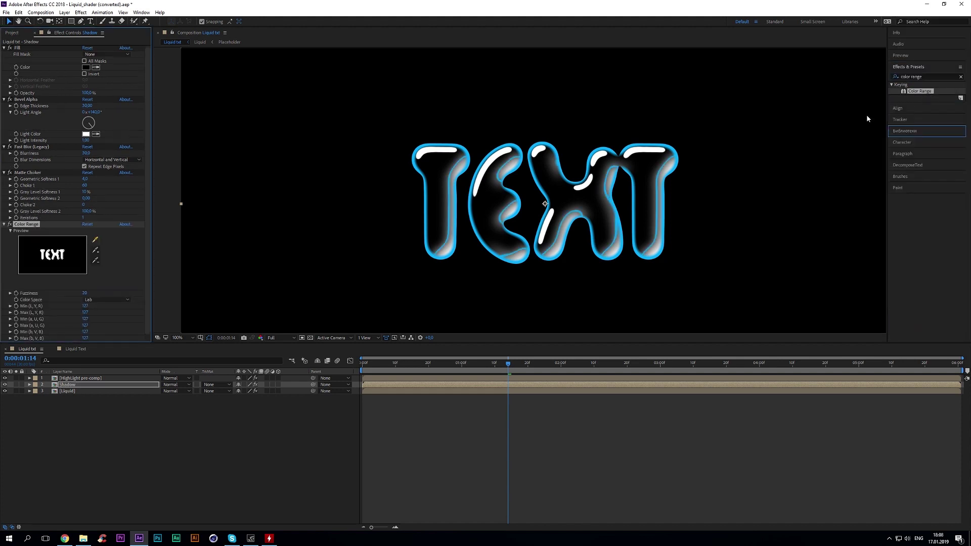
- Adjust Color Range's Fuzziness and Max (L, Y, R), with Min (L, Y, R) at 0, to key out the bevel's dark areas
left_click(84, 295)
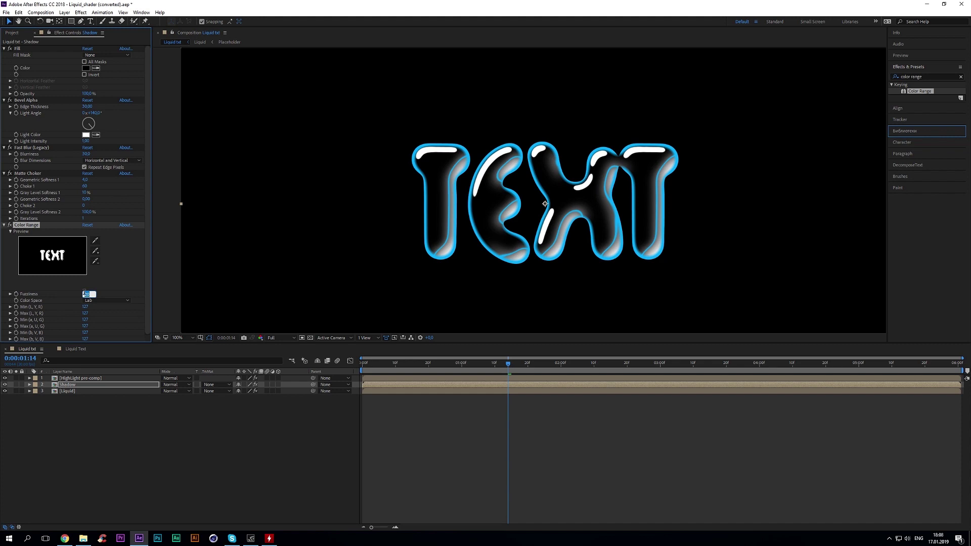
key("Return")
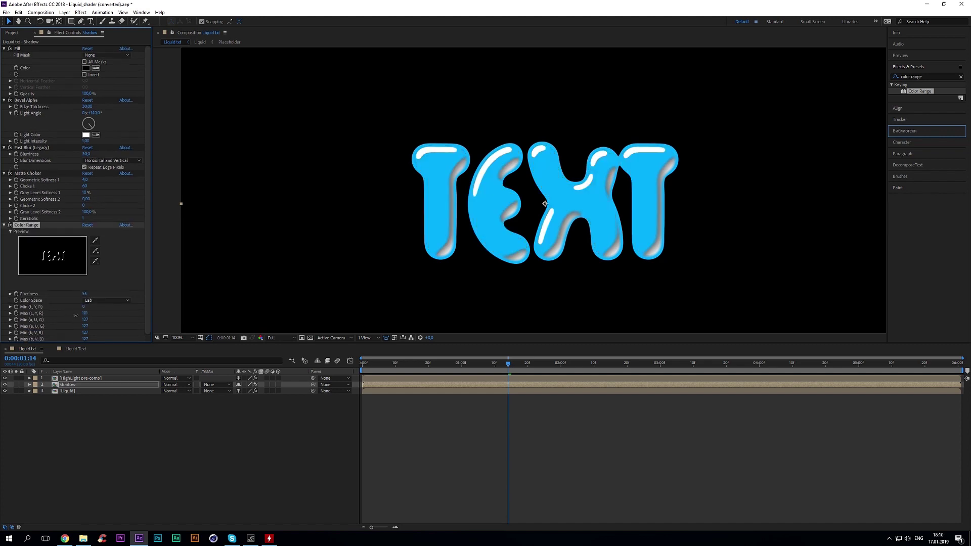
mouse_move(88, 311)
left_mouse_down()
mouse_move(72, 316)
mouse_move(85, 319)
left_mouse_up()
left_click(103, 314)
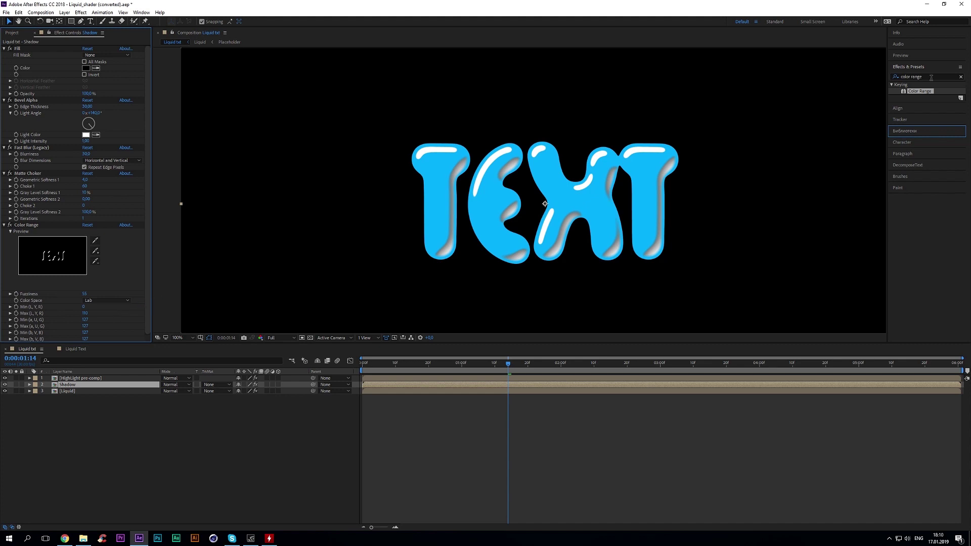
- Duplicate the black Fill on the Shadow layer and move the copy below Color Range
left_click(41, 47)
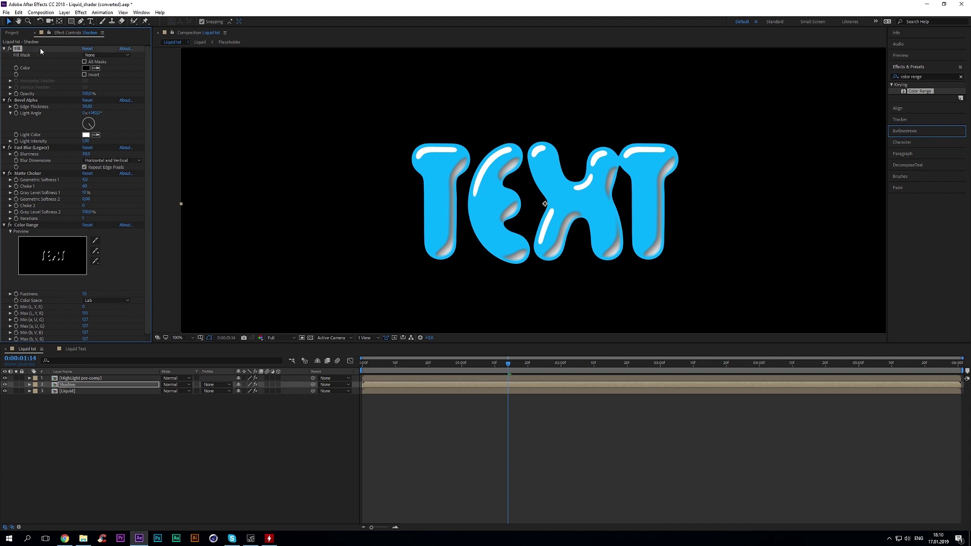
key("ctrl+d")
mouse_move(41, 309)
left_mouse_down()
mouse_move(40, 337)
mouse_move(39, 322)
left_mouse_up()
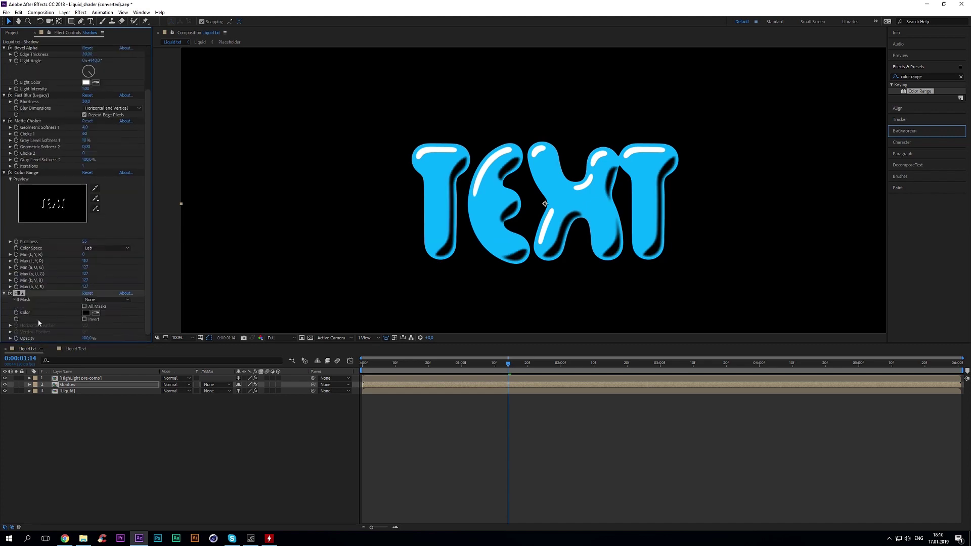
left_click(86, 313)
left_click(223, 190)
- Copy the Liquid layer's Fill color 04AFFF into the Shadow layer's Fill 2
left_click(87, 391)
left_click(86, 69)
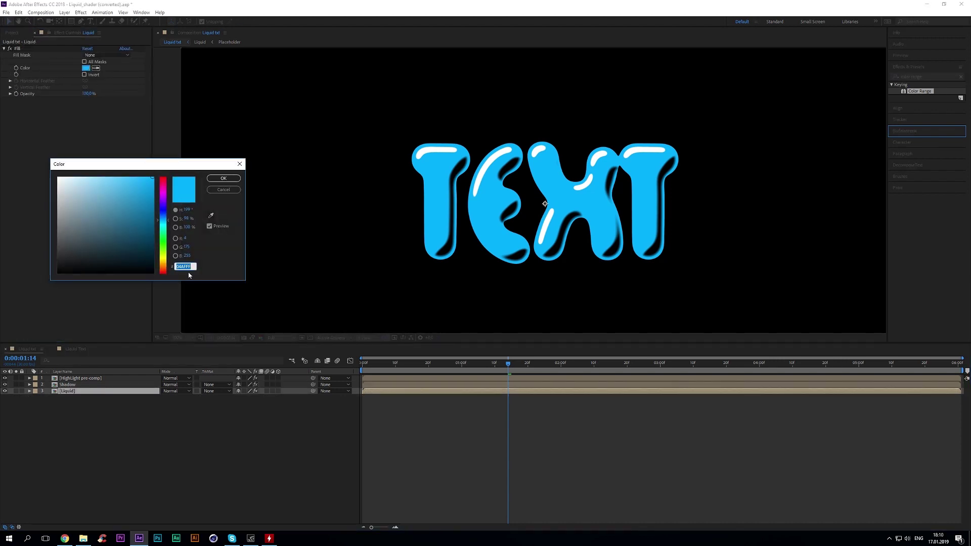
left_click(229, 184)
left_click(87, 385)
left_click(87, 314)
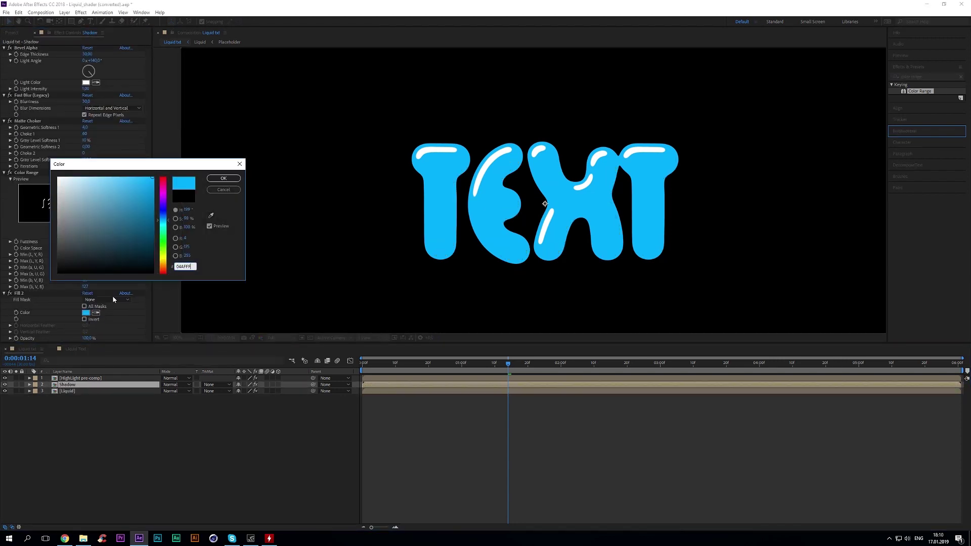
- Darken the Fill 2 color to a deeper shade of the same blue for the letter shadows
left_click_drag(151, 185, 157, 217)
left_click(223, 178)
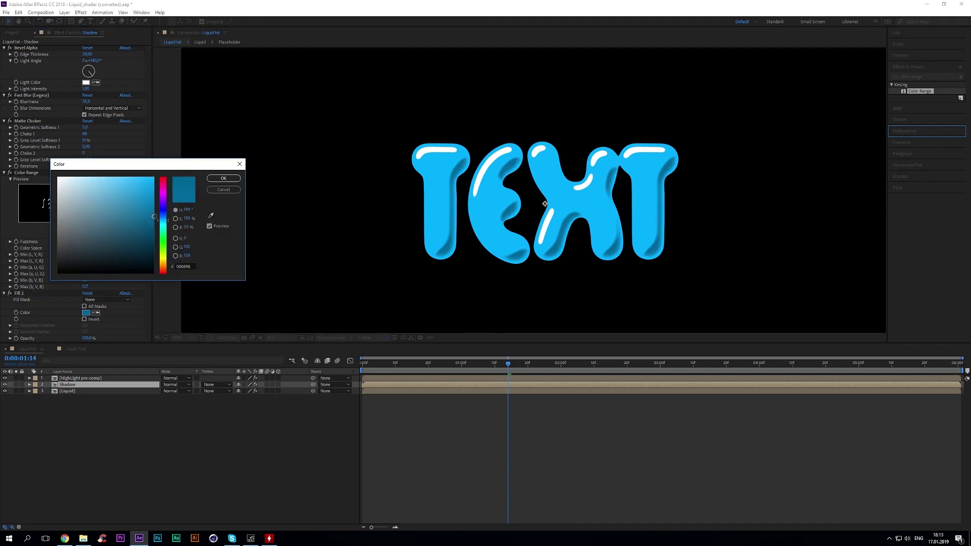
left_click_drag(156, 216, 156, 201)
left_click(220, 180)
left_click(153, 456)
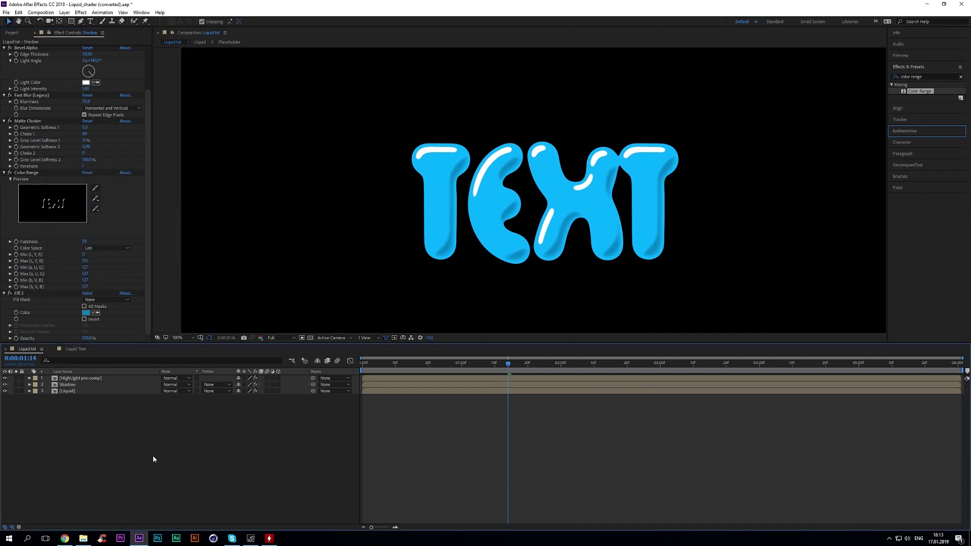
- Add the root-level Placeholder composition above all layers of Liquid txt and rename the layer as Particle
scroll(444, 186, "down", 1)
scroll(444, 186, "up", 1)
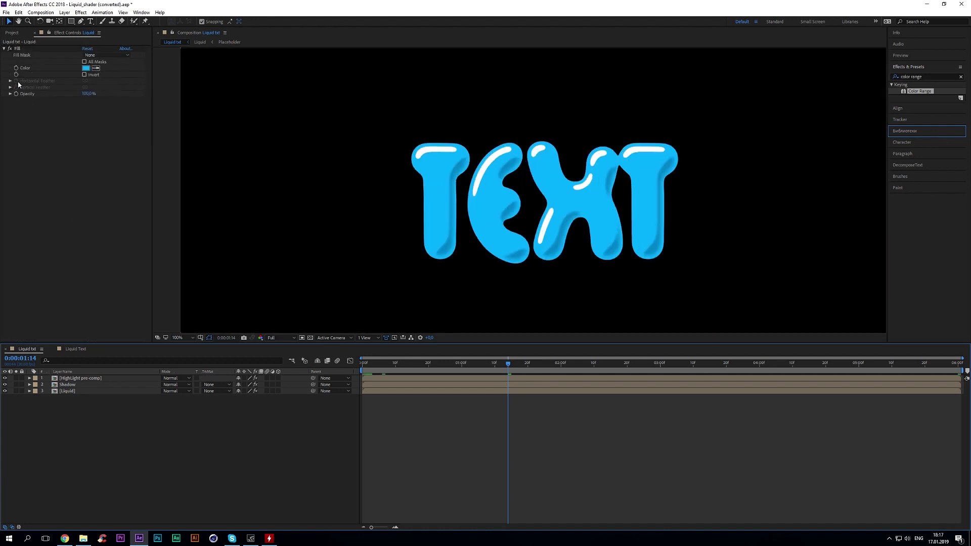
left_click(12, 34)
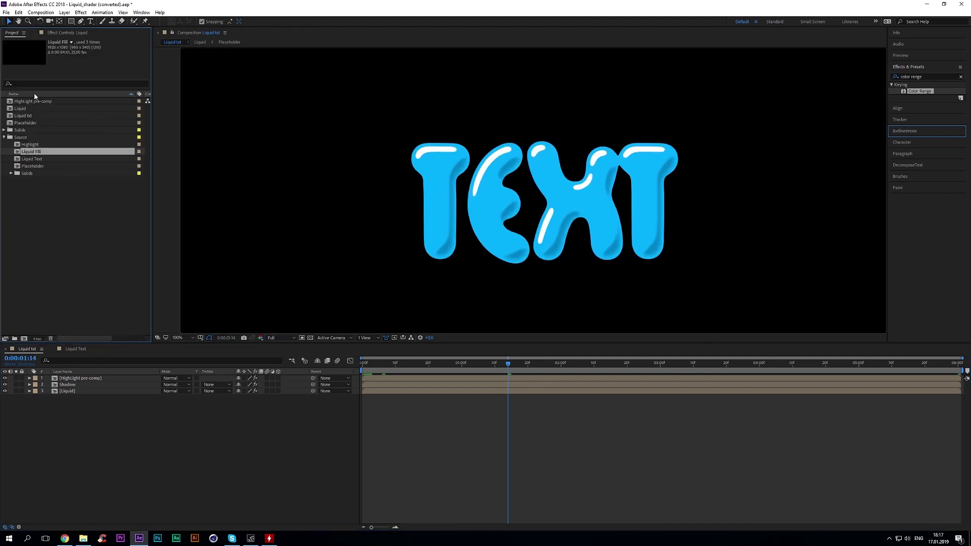
left_click(33, 124)
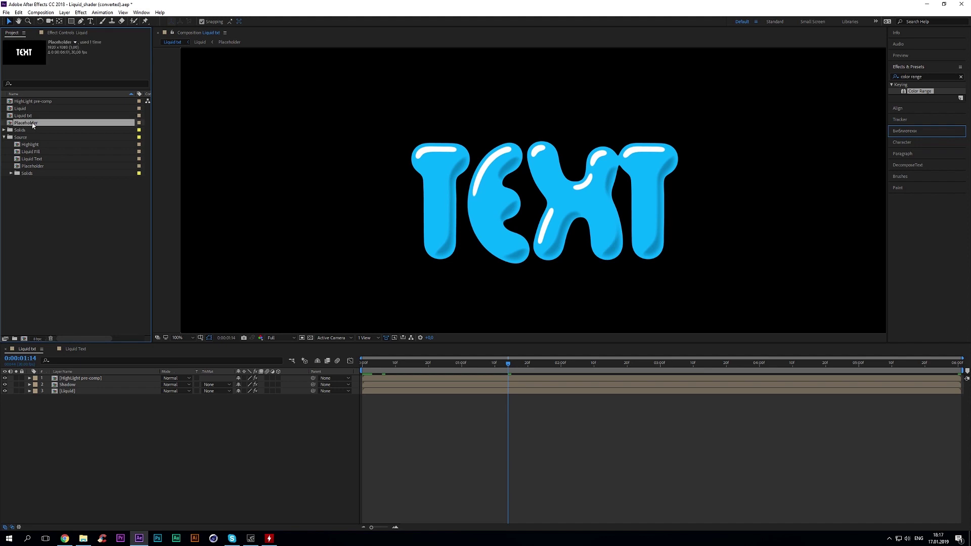
left_click_drag(33, 126, 75, 378)
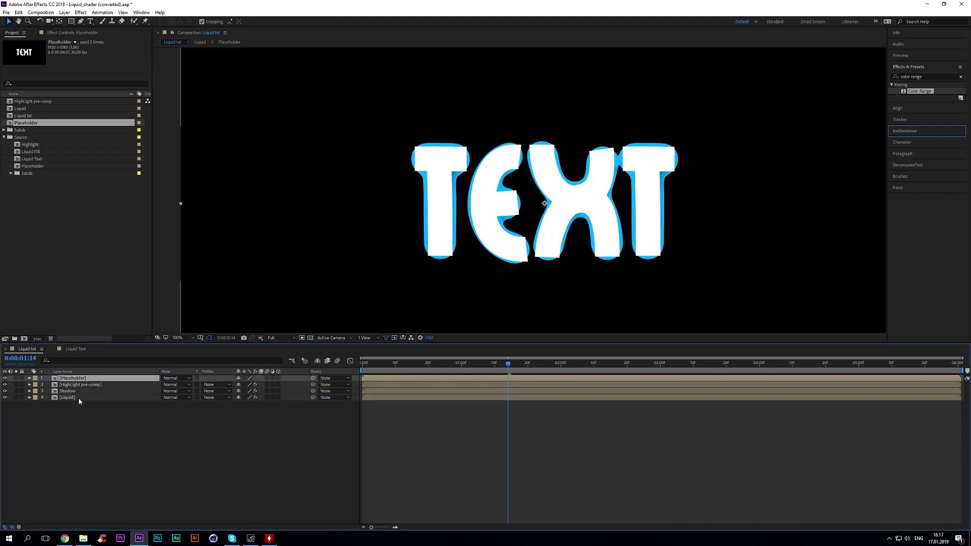
key("Return")
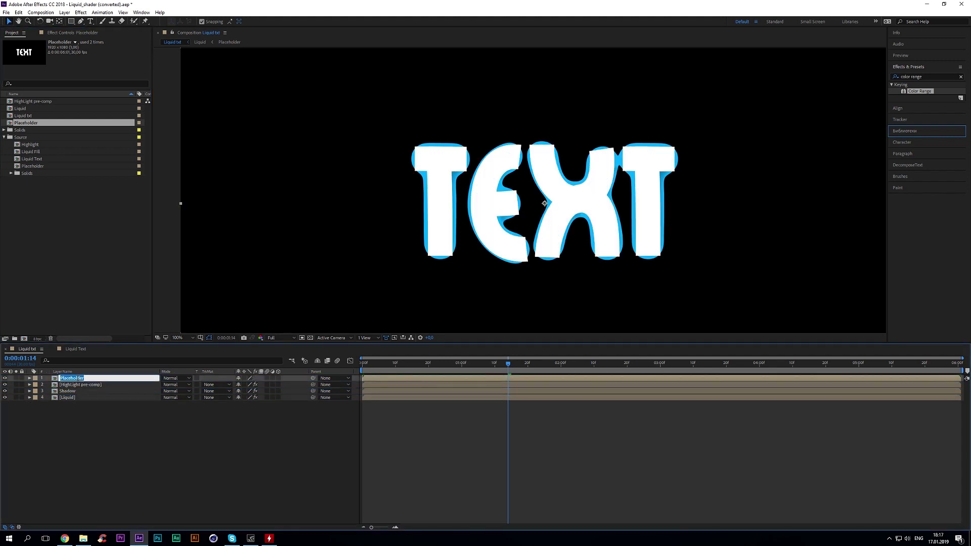
type("Pa")
left_click(97, 461)
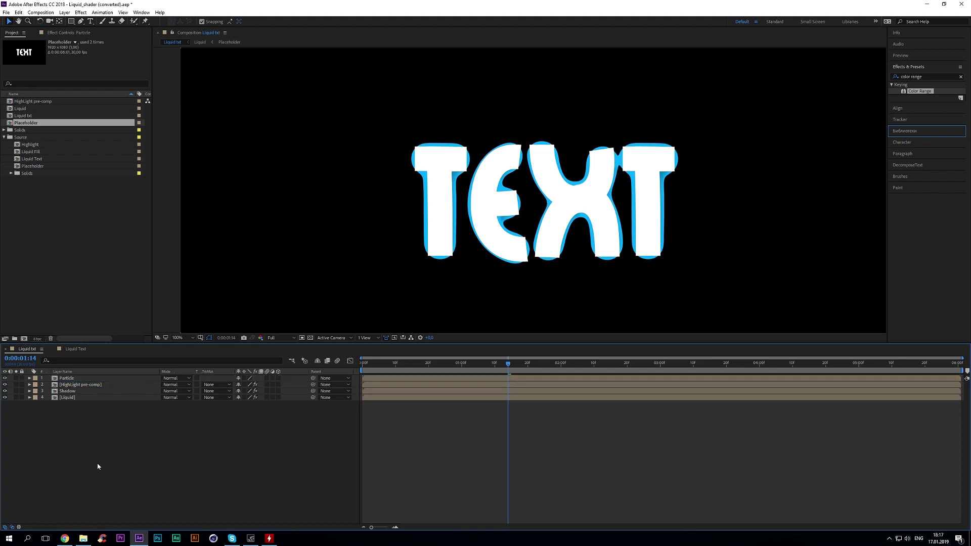
- Find the Minimax effect and apply it to the Particle layer
left_click(61, 33)
left_click(66, 378)
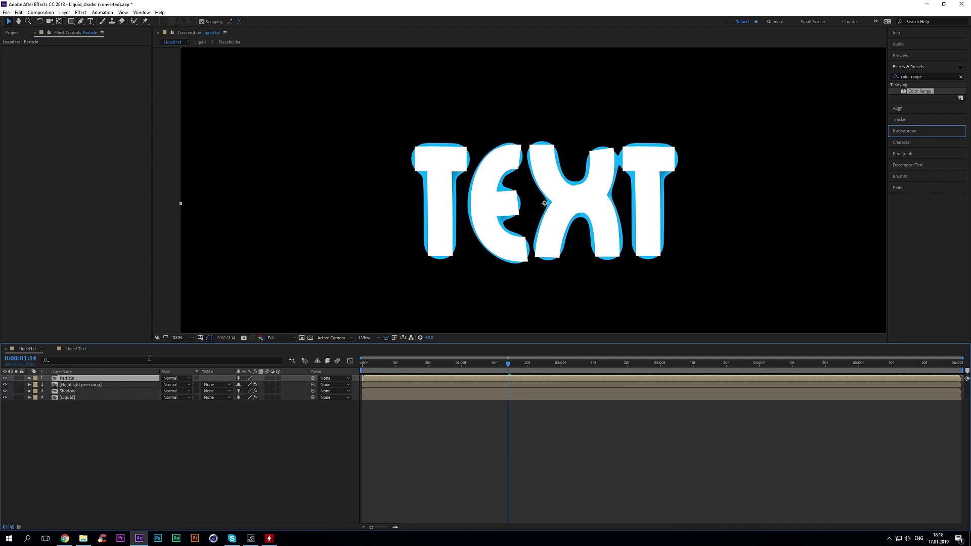
left_click(929, 75)
type("minimax")
double_click(916, 90)
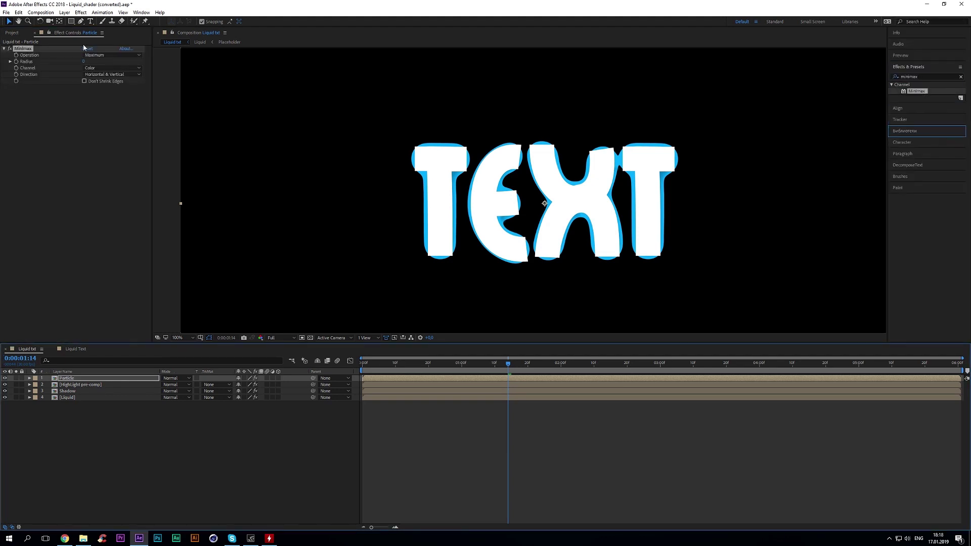
- Set the Particle layer's Minimax radius to 50 and its channel to Alpha and Color
left_click(85, 61)
type("50")
key("Return")
left_click(112, 68)
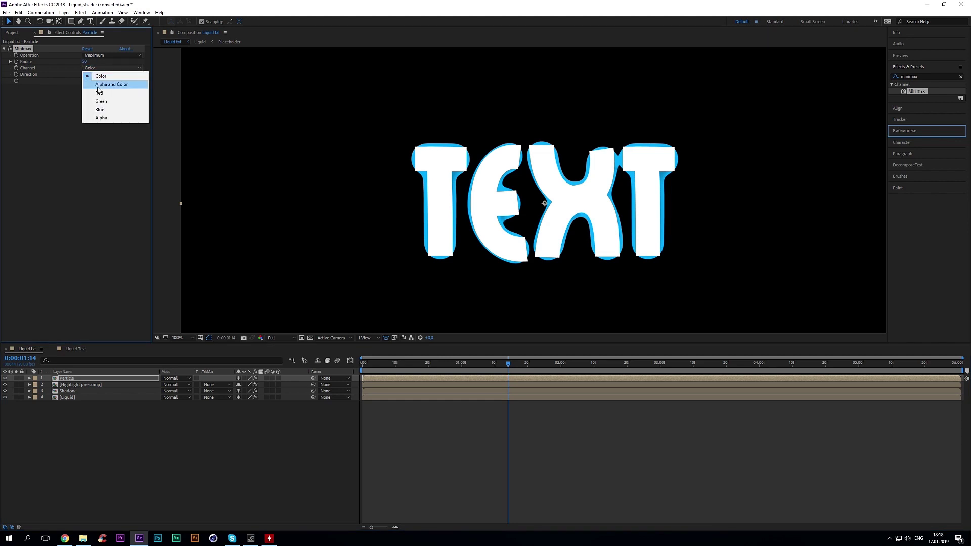
left_click(98, 82)
- Find the Vegas effect and apply it to the Particle layer
double_click(916, 76)
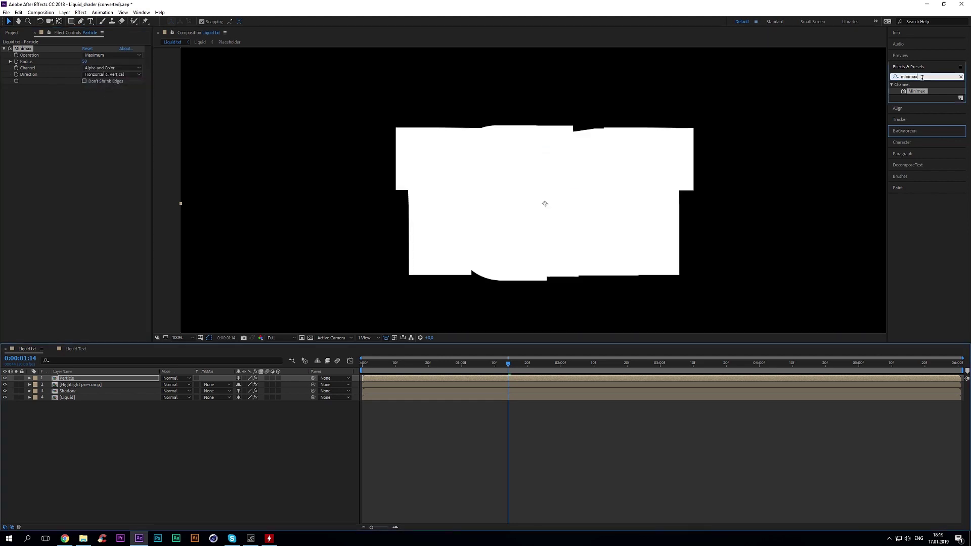
type("vegas")
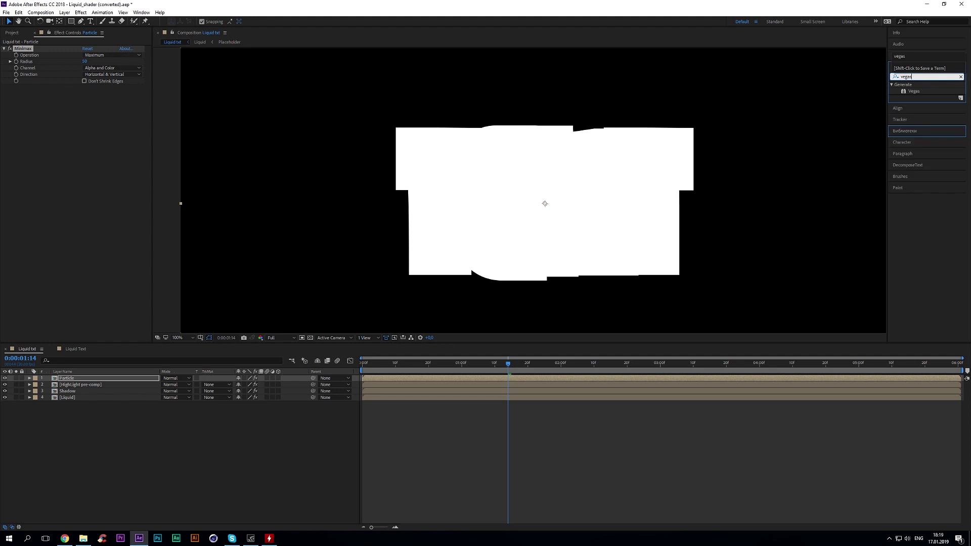
double_click(913, 91)
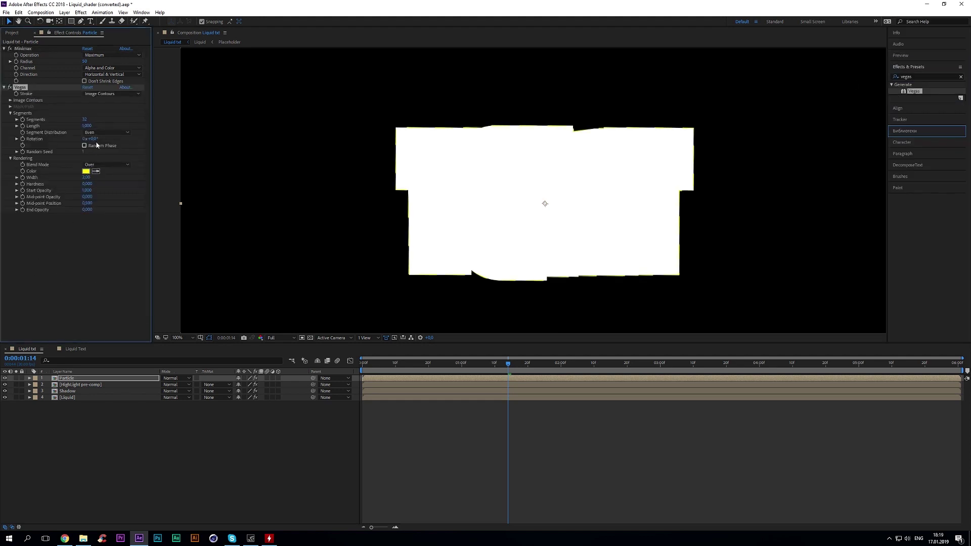
- Set the Vegas blend mode to Transparent and its stroke color to white
left_click(102, 166)
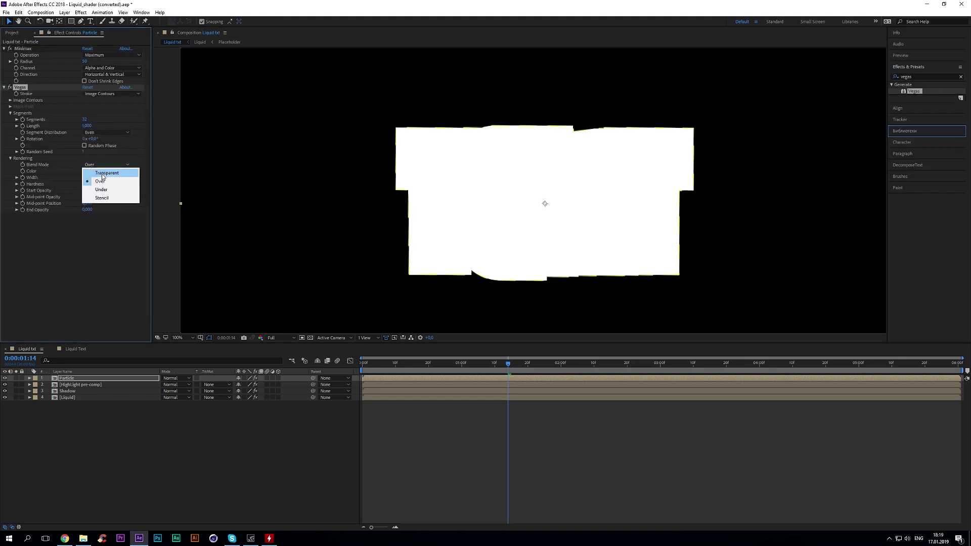
left_click(102, 176)
left_click(86, 171)
left_click_drag(91, 192, 43, 171)
left_click(224, 178)
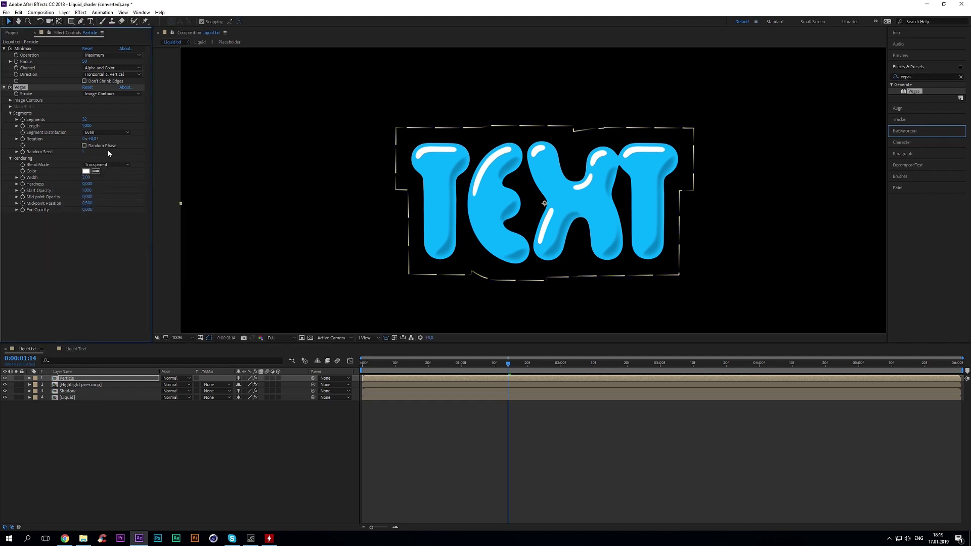
- Set the Vegas effect to 1 segment, with Hardness 1, Mid-point Opacity 1 and Mid-point Position 0,999
left_click(84, 120)
type("1")
key("Return")
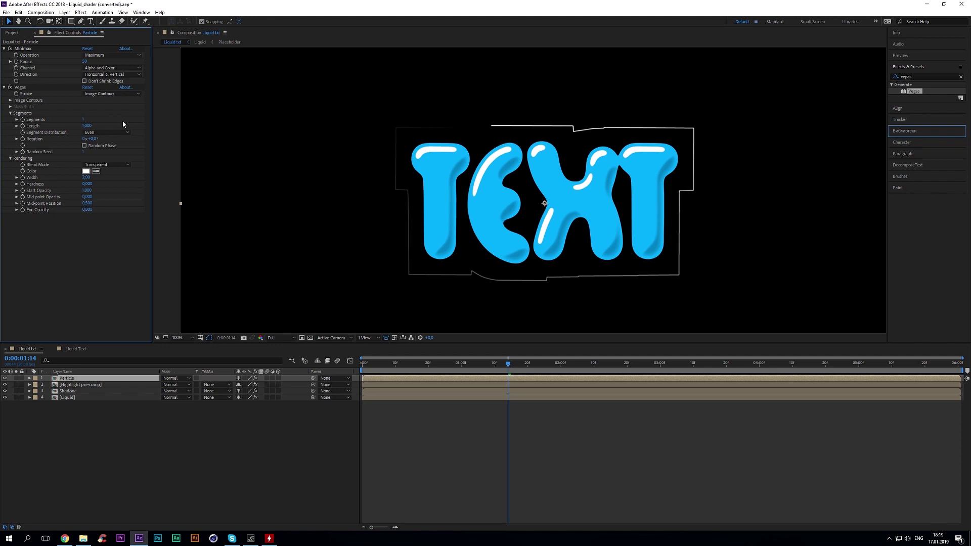
left_click(88, 184)
type("1")
key("Return")
left_click(88, 197)
type("1")
key("Return")
left_click(88, 203)
type("0,999")
key("Return")
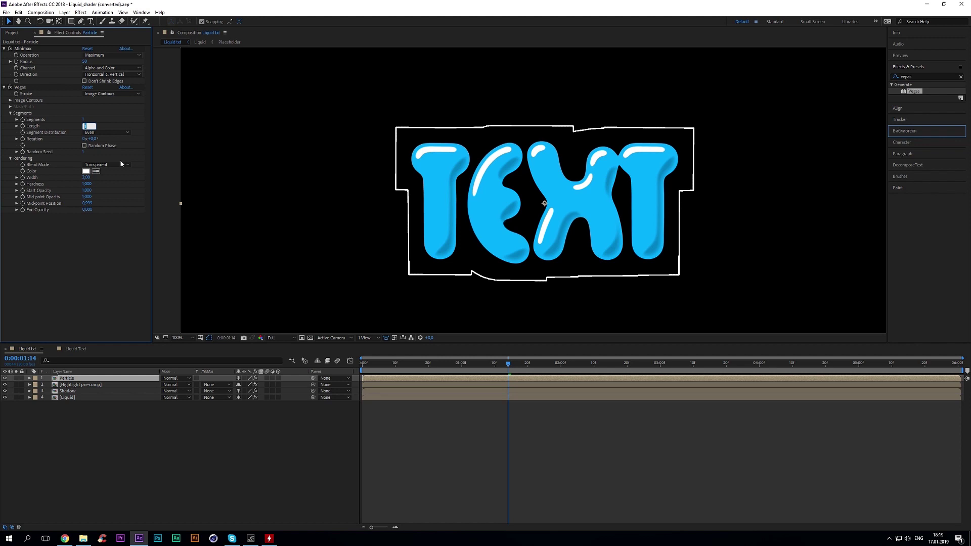
- Shorten the Vegas segment to Length 0,001 and widen the stroke to 15
type("0,001")
key("Return")
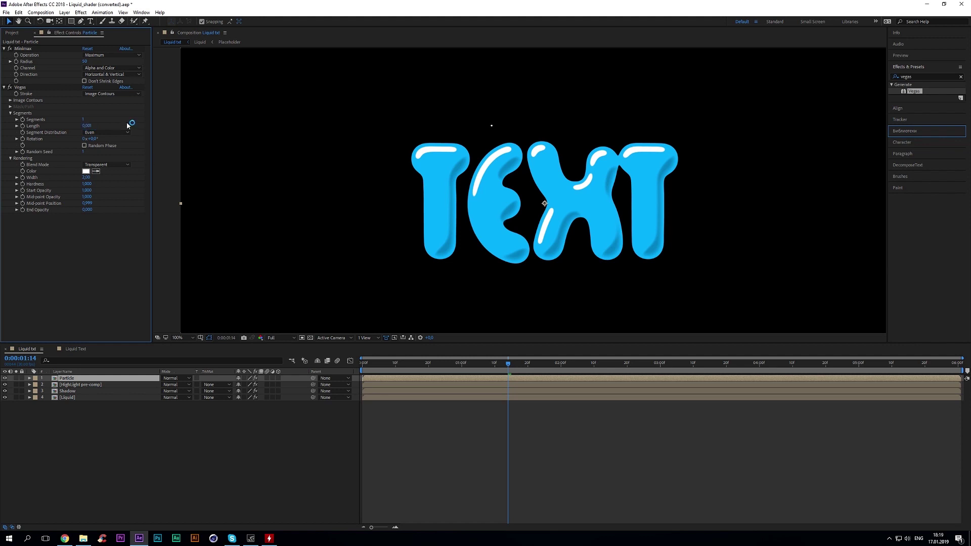
left_click_drag(85, 178, 99, 179)
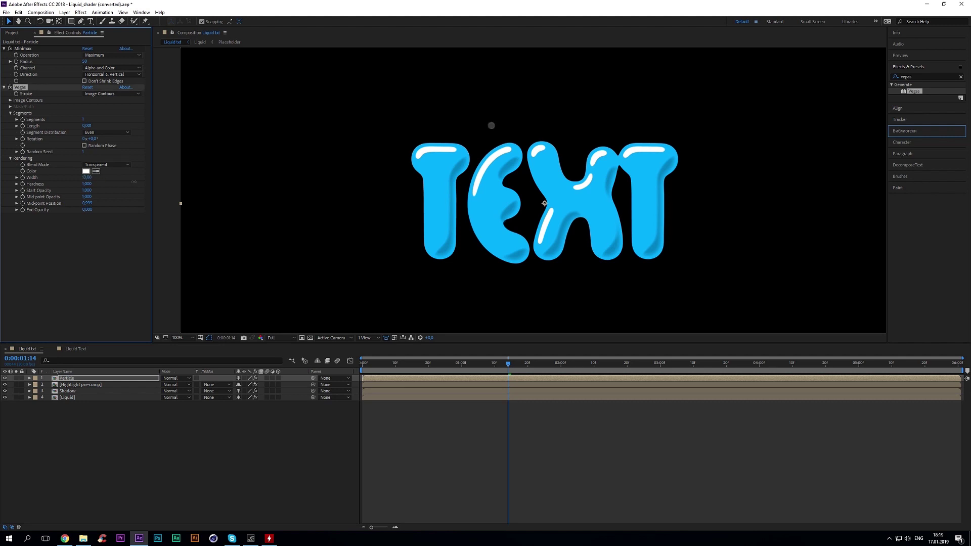
left_click(85, 178)
type("15")
left_click(111, 194)
- Enable Random Phase for the Vegas stroke and set its Length to 0,01 and Width to 15
left_click(84, 145)
left_click(87, 126)
type("01")
mouse_move(87, 177)
left_mouse_down()
mouse_move(71, 178)
mouse_move(89, 185)
left_mouse_up()
left_click(88, 178)
type("15")
left_click(52, 293)
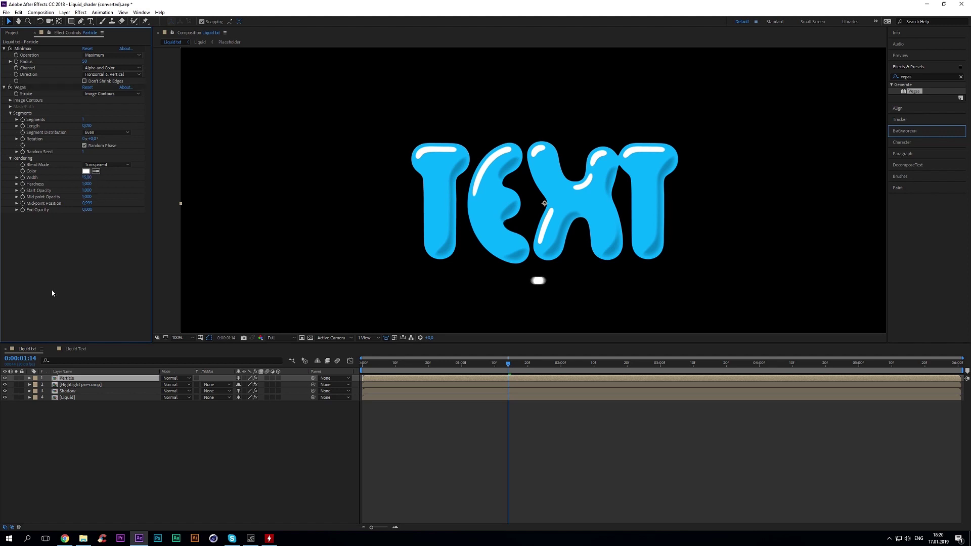
- Find the Fill effect and apply it to the Particle layer
left_click(916, 78)
type("fill")
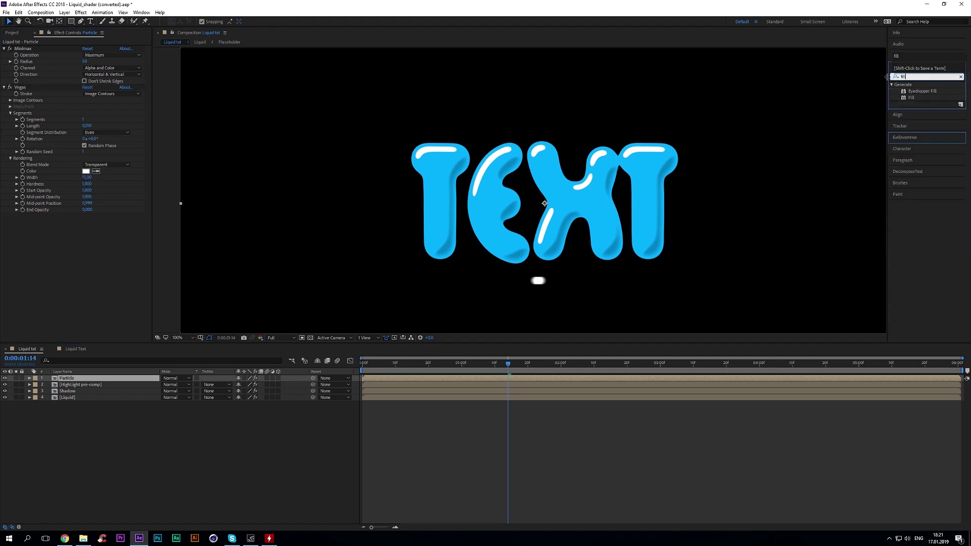
double_click(929, 99)
- Copy the Liquid layer's Fill color 04AFFF into the Particle layer's Fill
left_click(78, 398)
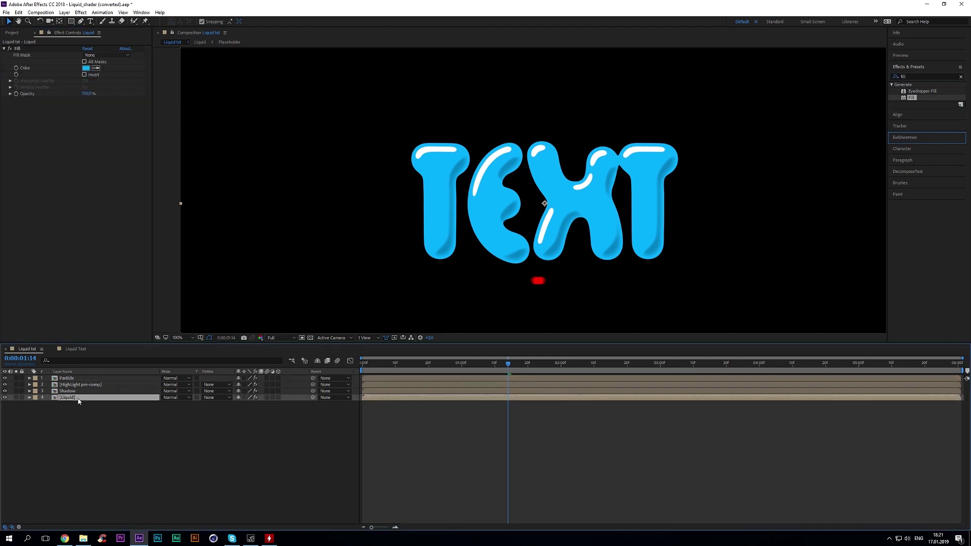
left_click(85, 68)
left_click(223, 178)
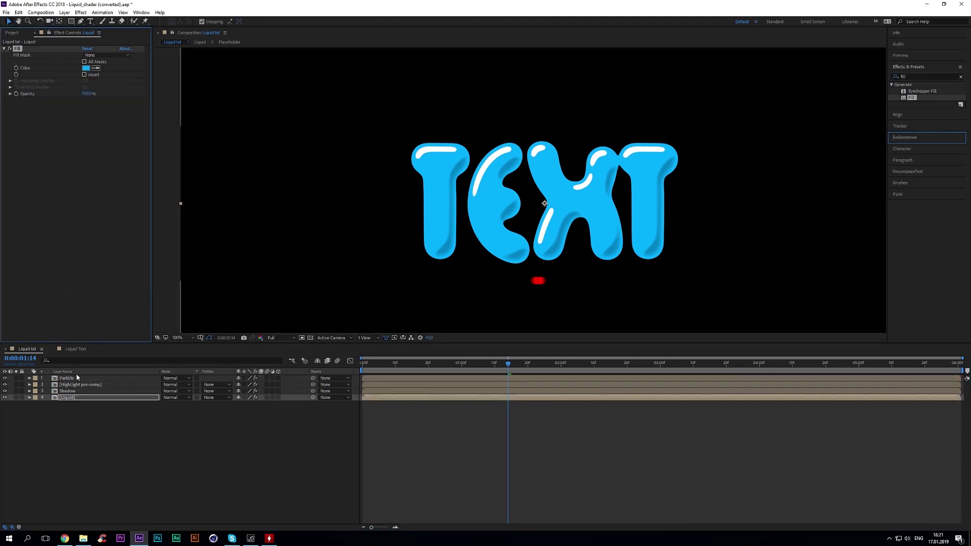
left_click(66, 378)
left_click(86, 235)
type("04AFFF")
left_click(223, 180)
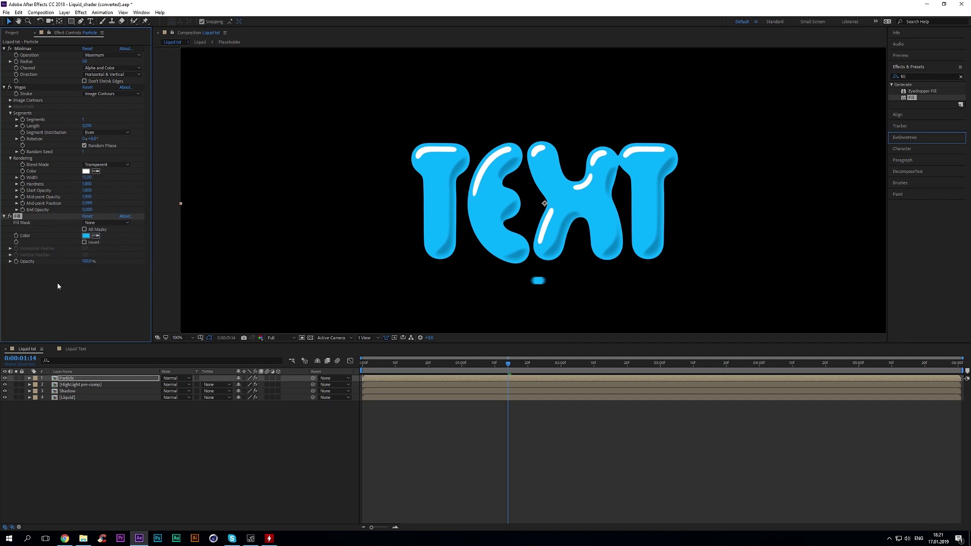
- Apply Simple Choker to the Particle layer and lower Choke Matte to a negative value that rounds the particle
left_click(921, 77)
type("simple")
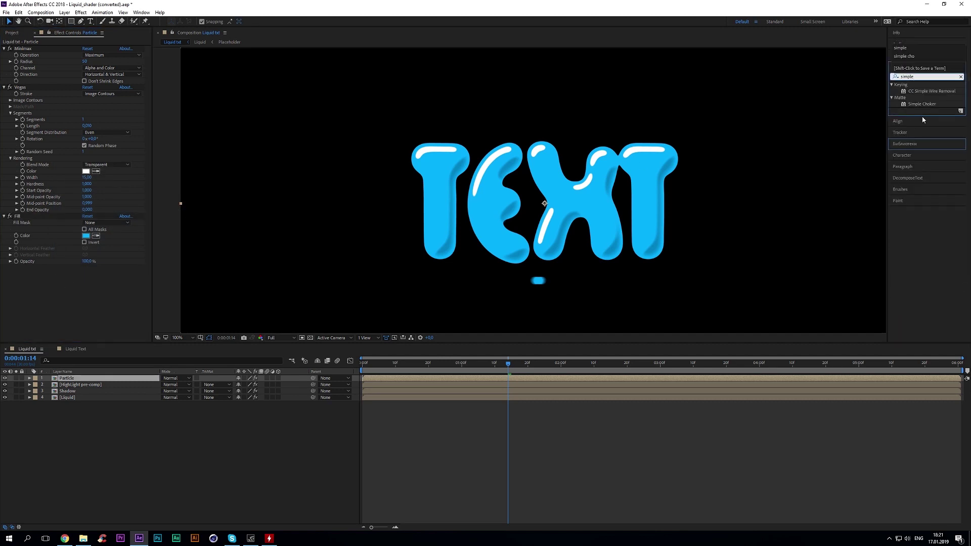
double_click(921, 103)
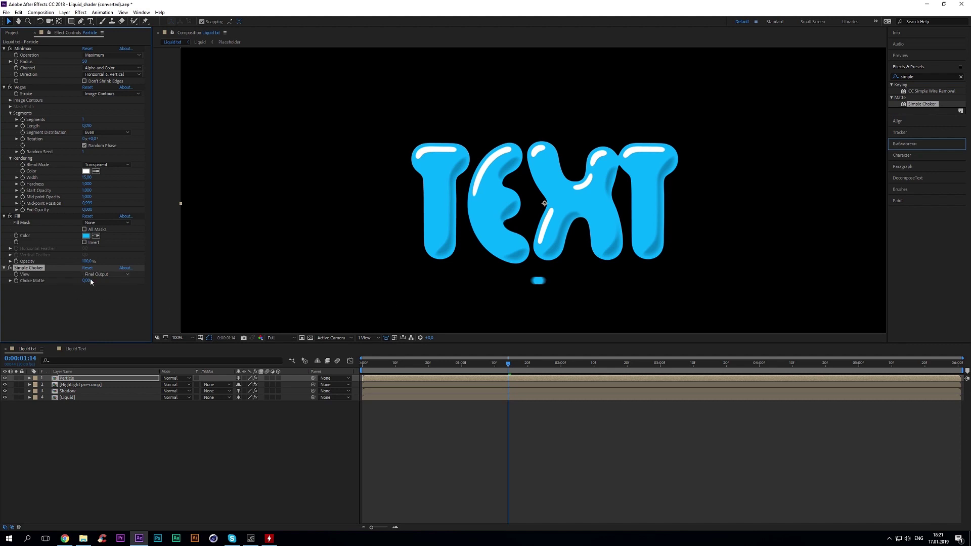
left_click_drag(86, 284, 70, 283)
left_click(89, 298)
- Start keyframing the Vegas Length, Rotation and Width at 0:00:00:07 and reveal the Particle layer's keyframes
left_click(394, 364)
left_click_drag(396, 369, 382, 368)
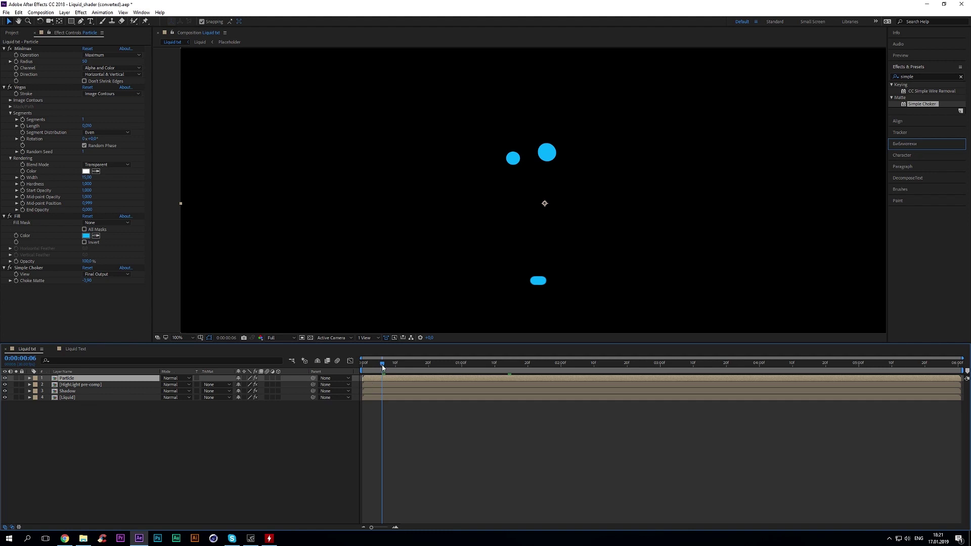
left_click_drag(382, 367, 385, 367)
left_click(109, 379)
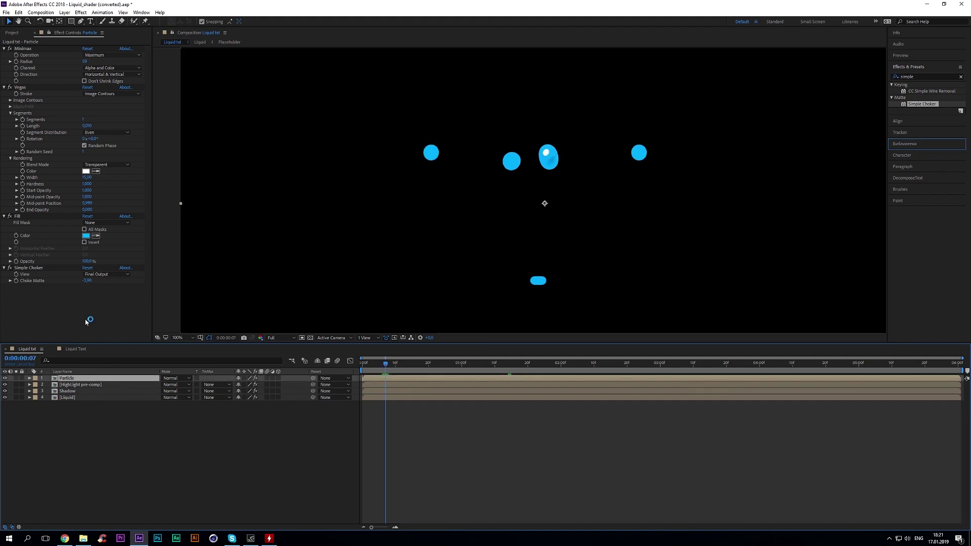
left_click(24, 127)
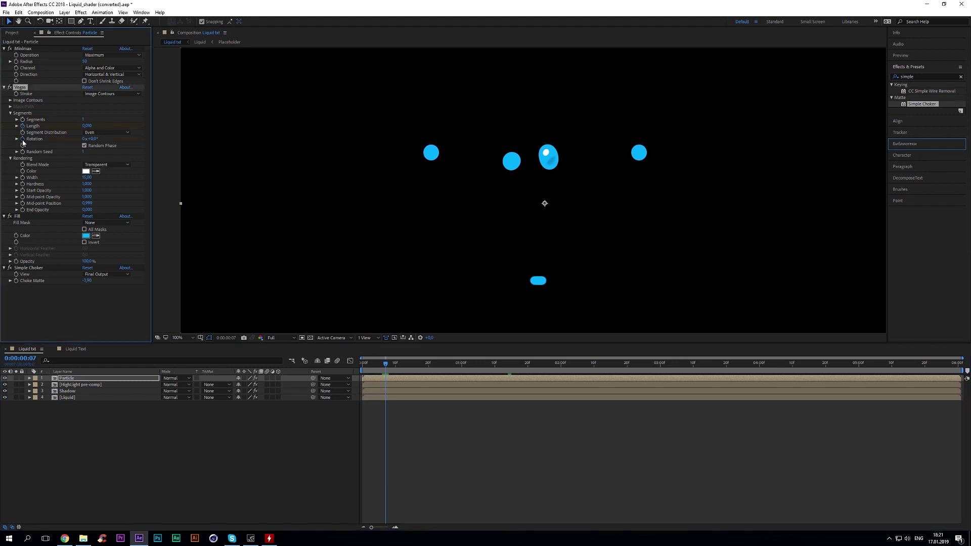
left_click(92, 380)
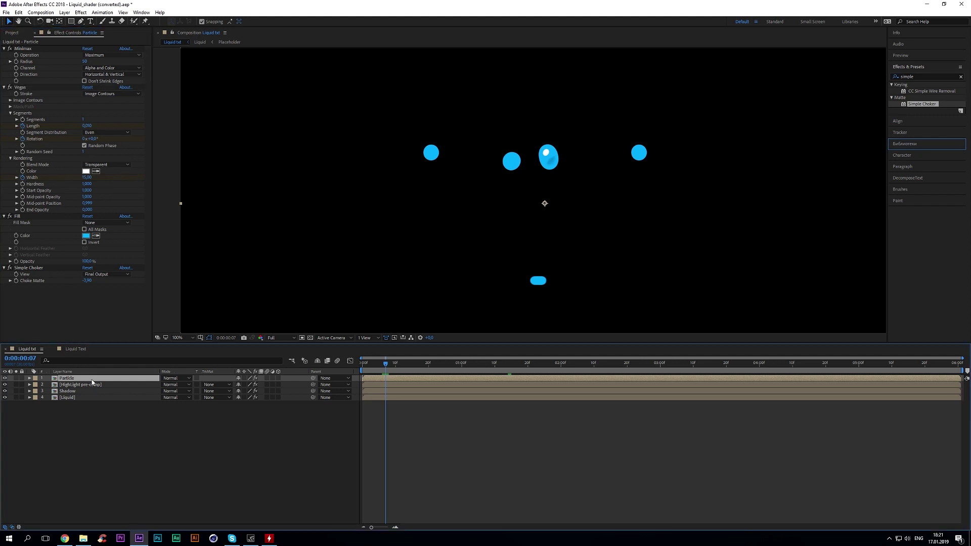
key("u")
- Set the first Vegas keyframes at 0:00:00:07 to Length 0 and Width 0,5
left_click(409, 366)
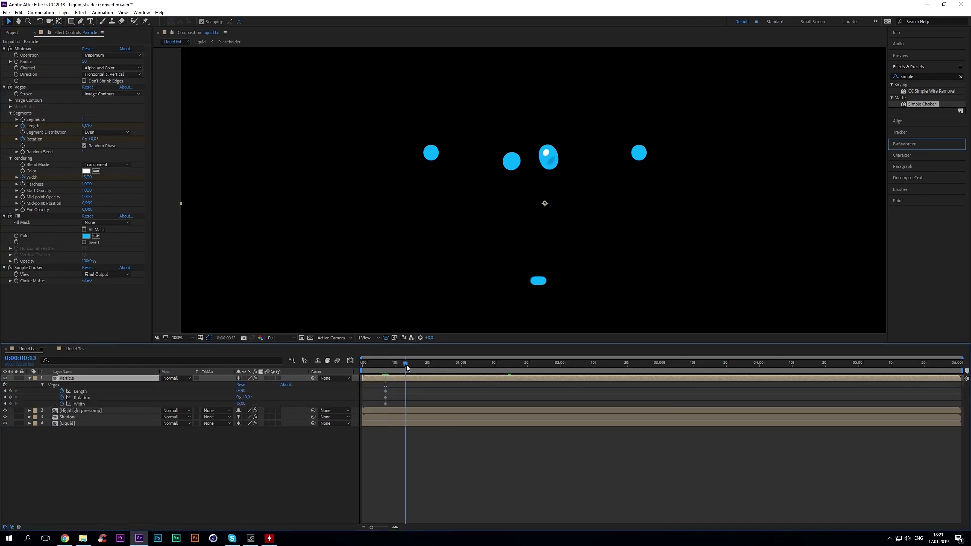
left_click_drag(410, 368, 412, 367)
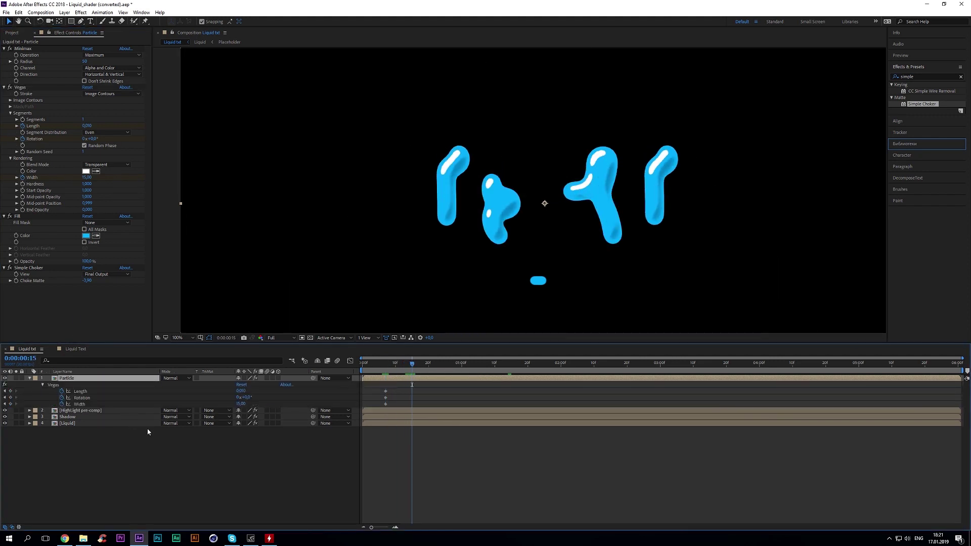
key("j")
left_click(241, 390)
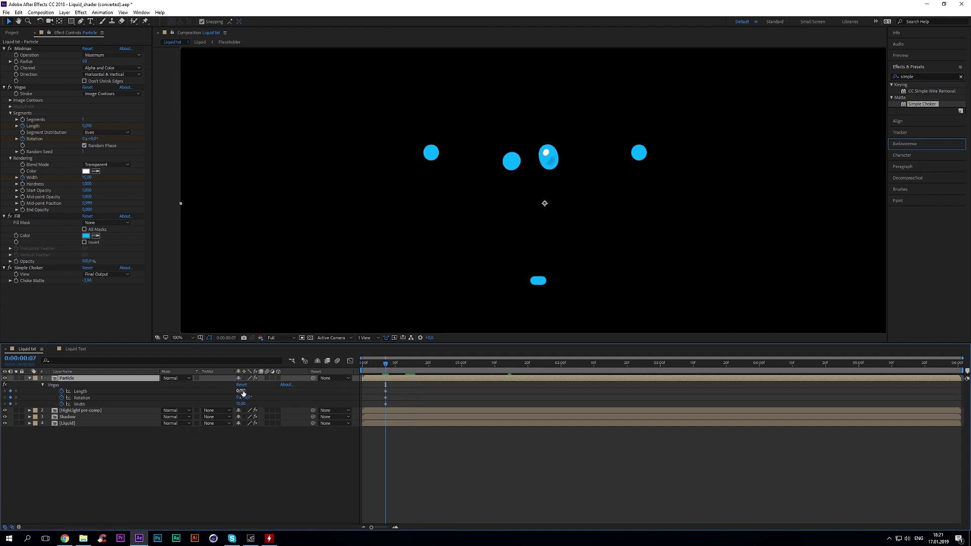
type("0")
left_click(262, 403)
left_click(243, 403)
type("0,5")
left_click(289, 404)
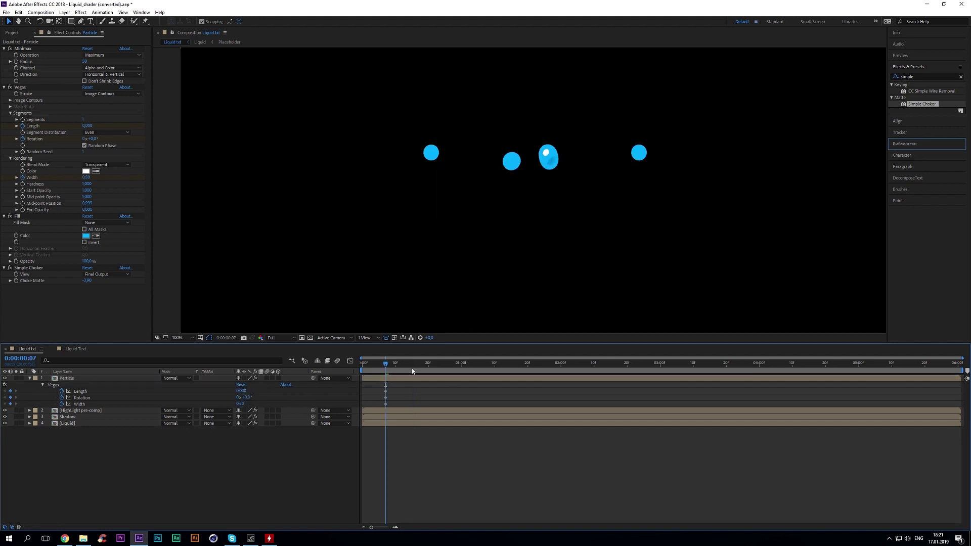
- At 0:00:00:14, key the Vegas Rotation forward, Length at 0,01 and Width at about 15,7
left_click(412, 367)
left_click(409, 368)
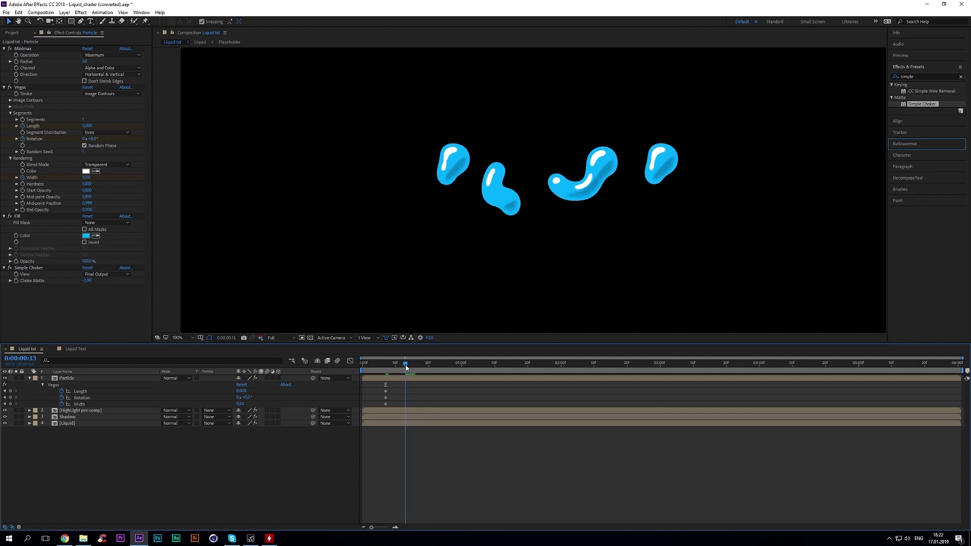
left_click(249, 398)
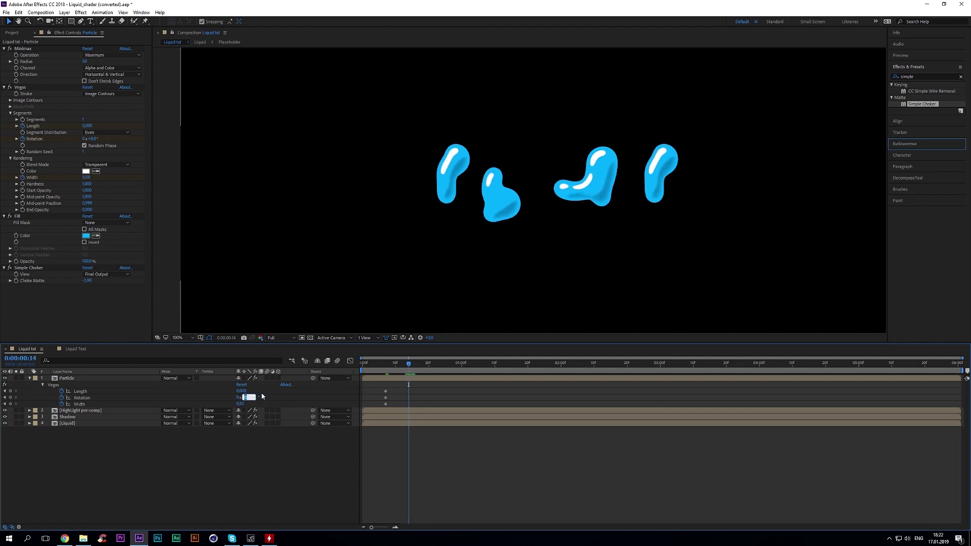
key("Return")
left_click(241, 391)
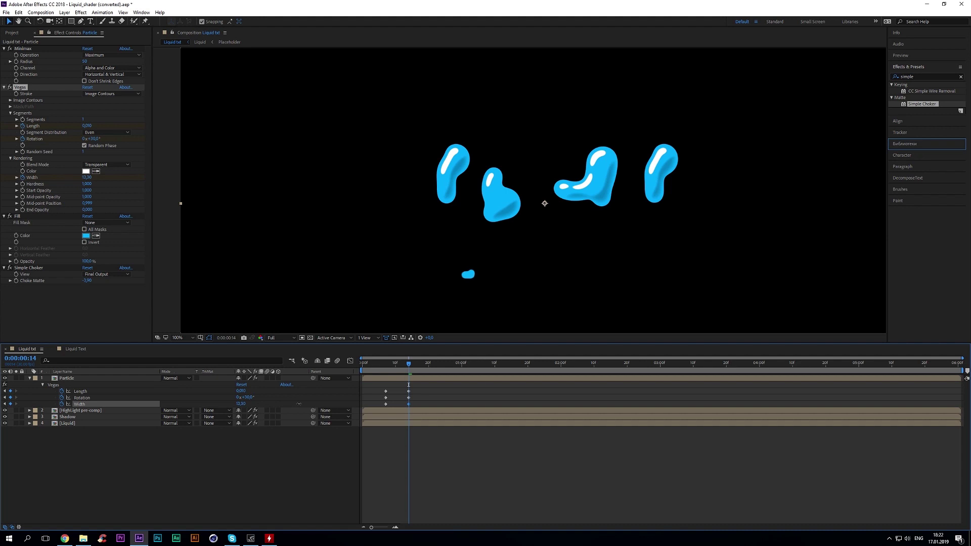
left_click_drag(300, 404, 299, 403)
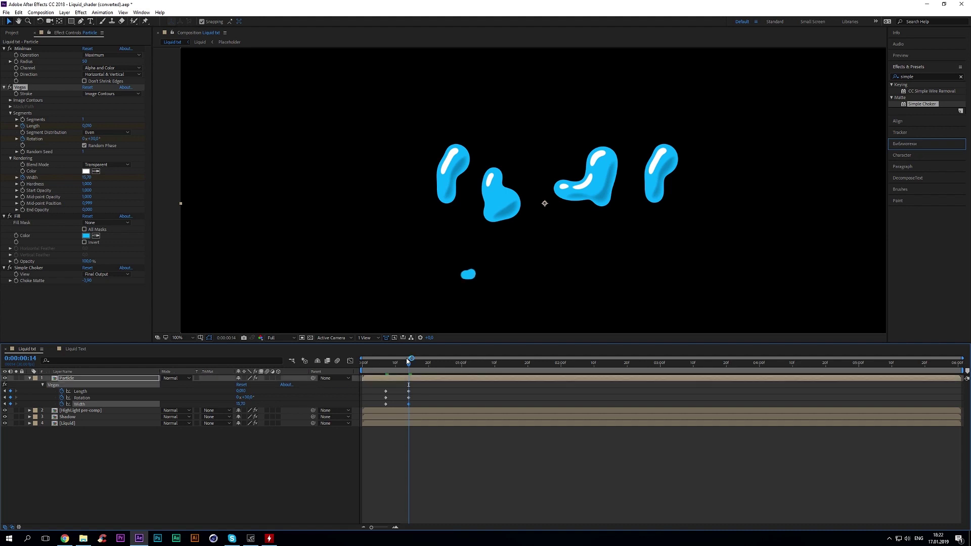
- At 0:00:00:21, set the Vegas Width to 0,5 and add a Rotation keyframe
left_click(431, 365)
type(",5")
key("Return")
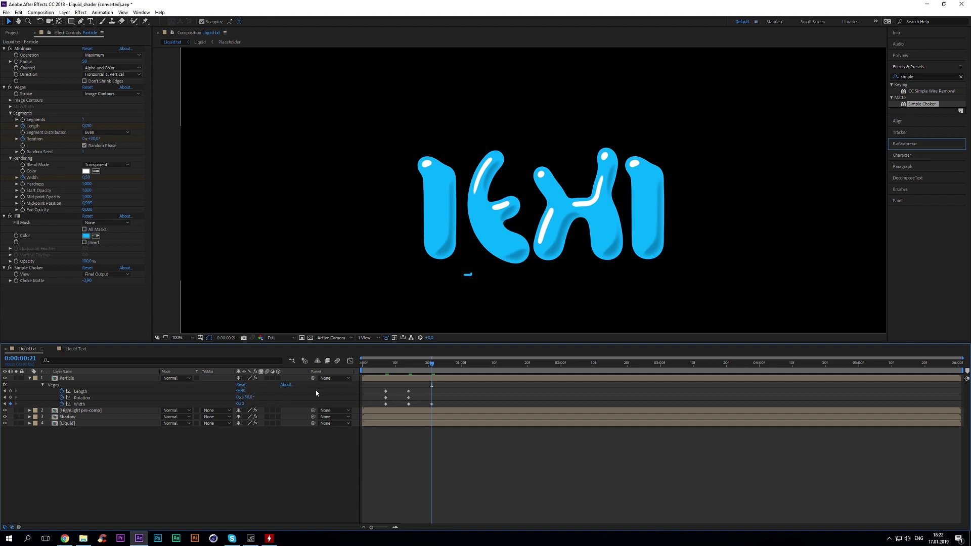
left_click(9, 398)
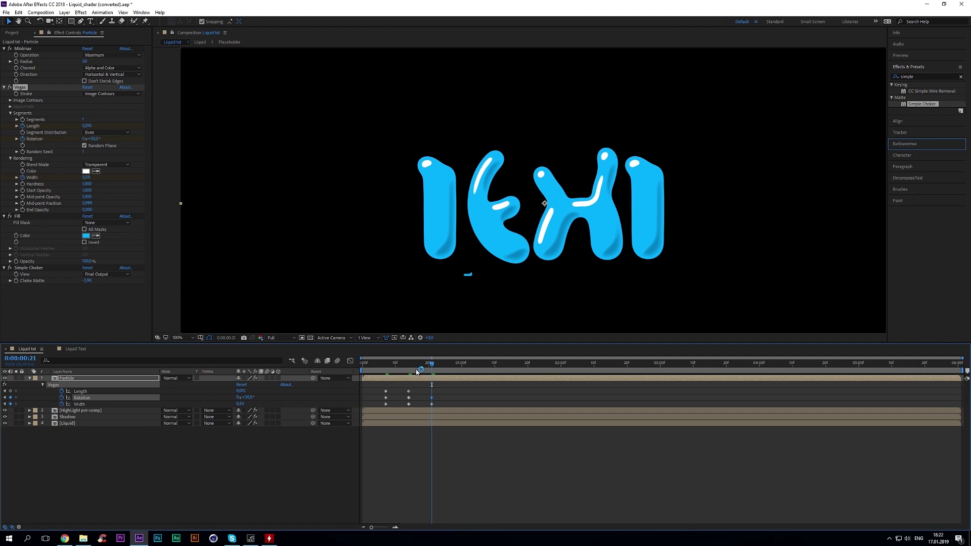
- Revise the Vegas Rotation at 0:00:00:14, key the Length at 0:00:00:21 and scrub through the particle animation
left_click(408, 364)
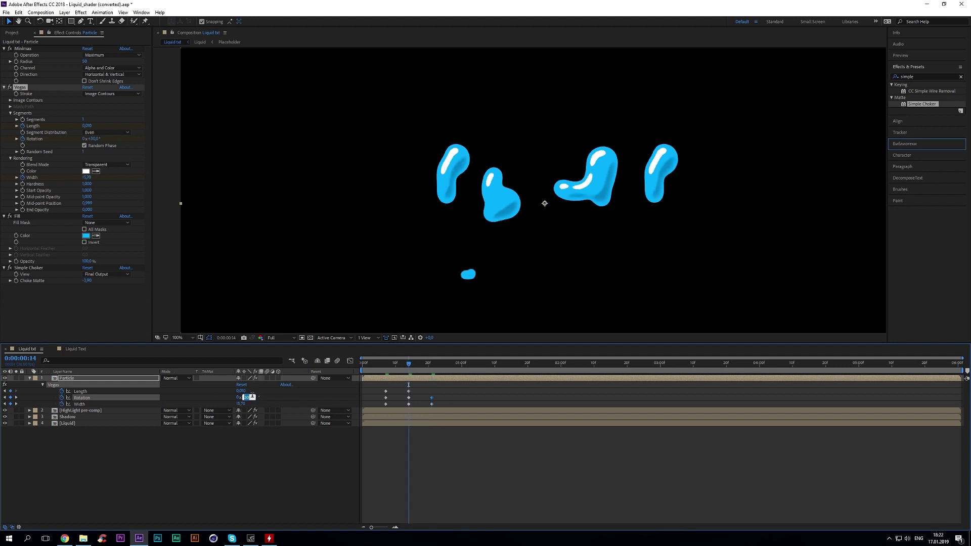
left_click(298, 398)
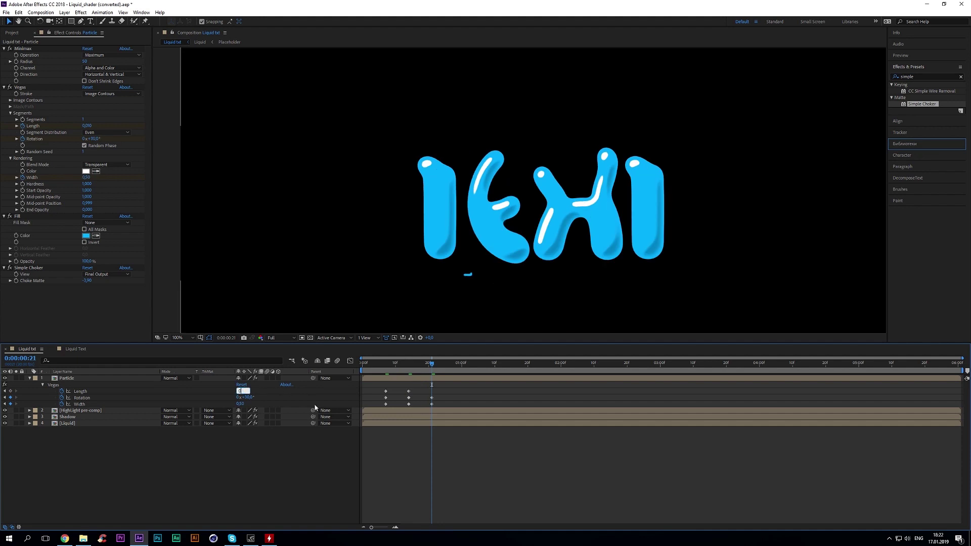
left_click(385, 364)
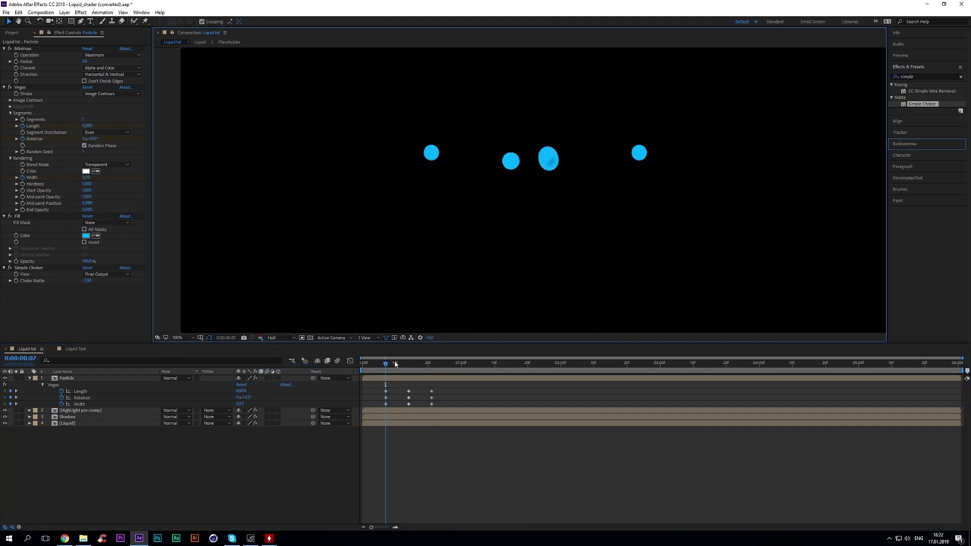
mouse_move(390, 367)
left_mouse_down()
mouse_move(435, 361)
mouse_move(382, 365)
mouse_move(438, 366)
mouse_move(386, 367)
mouse_move(423, 367)
mouse_move(399, 369)
left_mouse_up()
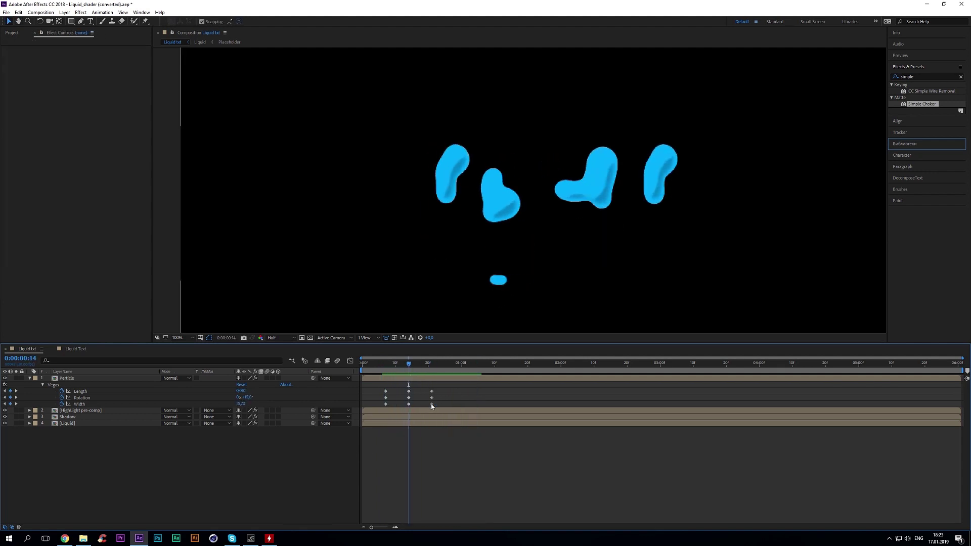
- Delete the last Vegas Width keyframe and move the middle and last Particle keyframes to 0:00:00:15 and 0:00:00:22
left_click(431, 404)
key("Delete")
left_click_drag(962, 358, 585, 359)
left_click_drag(445, 366, 424, 367)
key("space")
left_click(496, 366)
left_click_drag(494, 387, 487, 405)
left_click_drag(497, 369, 426, 379)
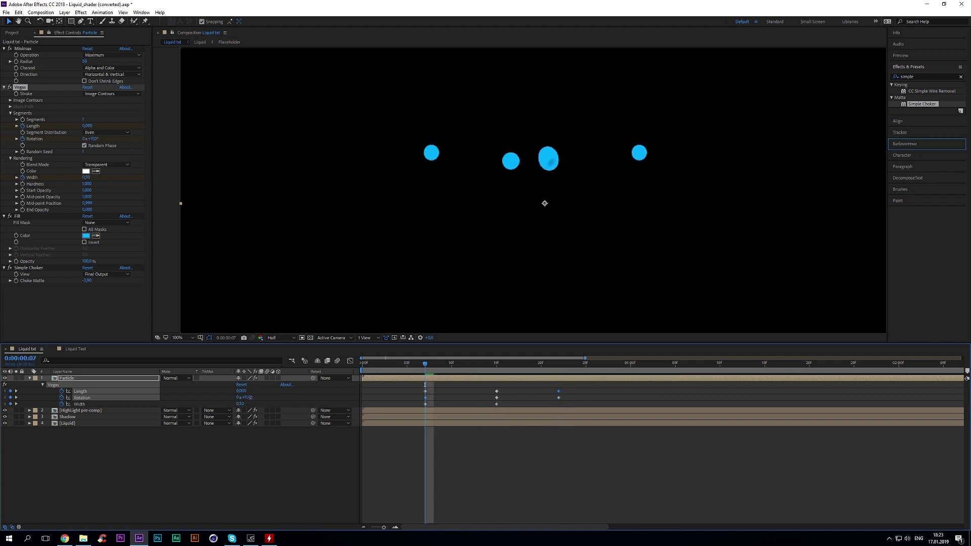
- Revise the Particle layer's Vegas Rotation keyframes at 0:00:00:15 and 0:00:00:22 and preview the motion
left_click(493, 366)
left_click(560, 369)
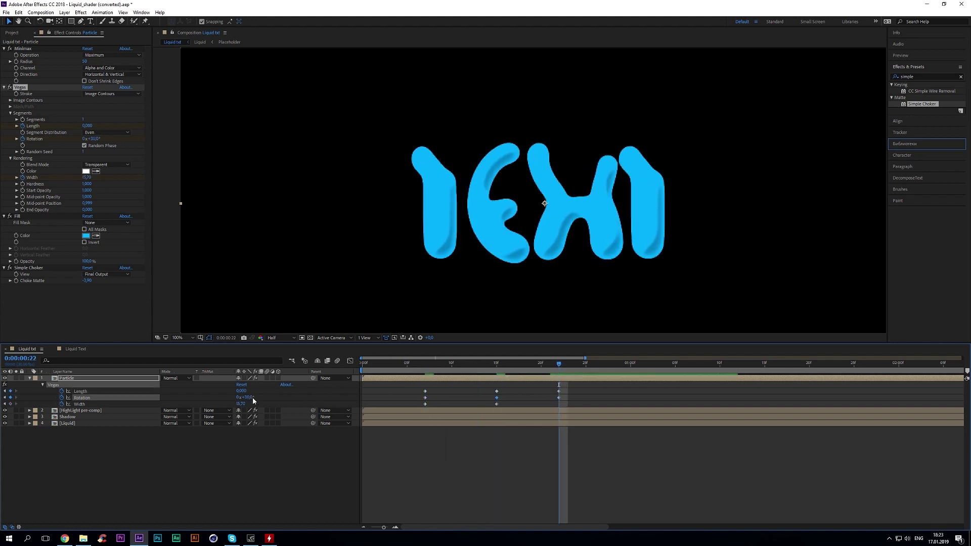
left_click(407, 368)
key("space")
left_click(424, 370)
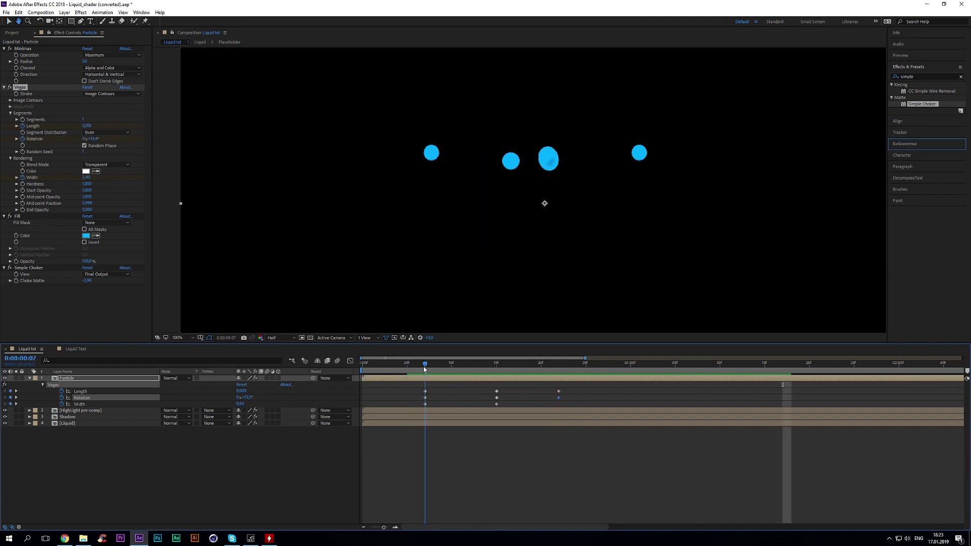
key("space")
left_click(423, 370)
key("space")
- Move the middle Width keyframe to 0:00:00:13 and middle Length and Rotation keyframes to 0:00:00:14, and apply Easy Ease to all Vegas keyframes
left_click(469, 368)
left_click_drag(496, 404, 478, 404)
left_click_drag(501, 389, 490, 399)
left_click_drag(579, 387, 389, 405)
key("F9")
left_click(444, 385)
key("j")
key("space")
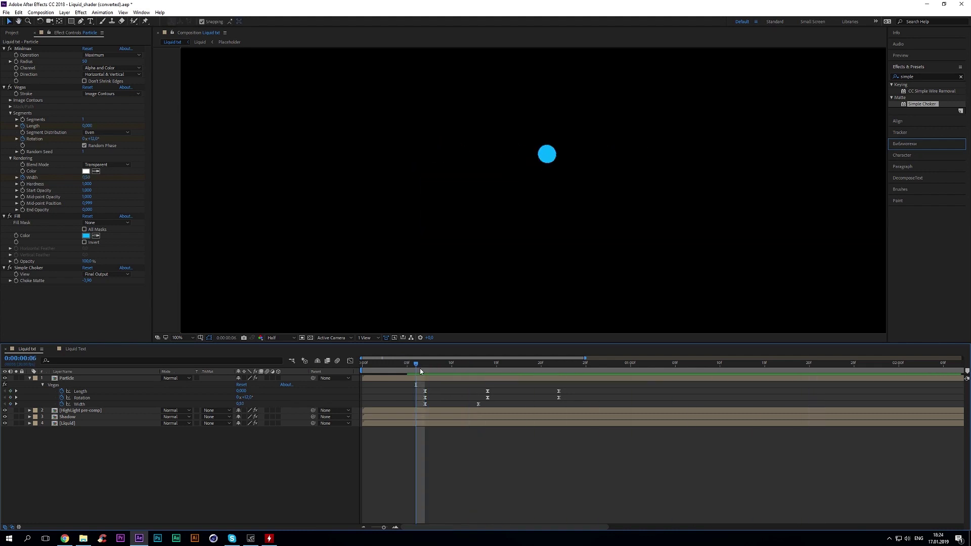
- Increase the Particle layer's Vegas Rotation at 0:00:00:22 and preview the animation
left_click(551, 365)
left_click(558, 365)
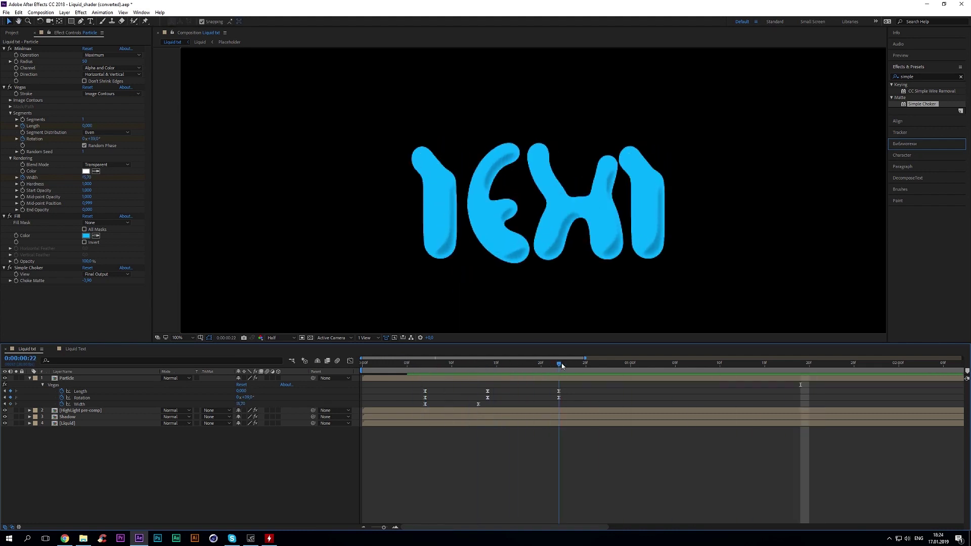
left_click(82, 397)
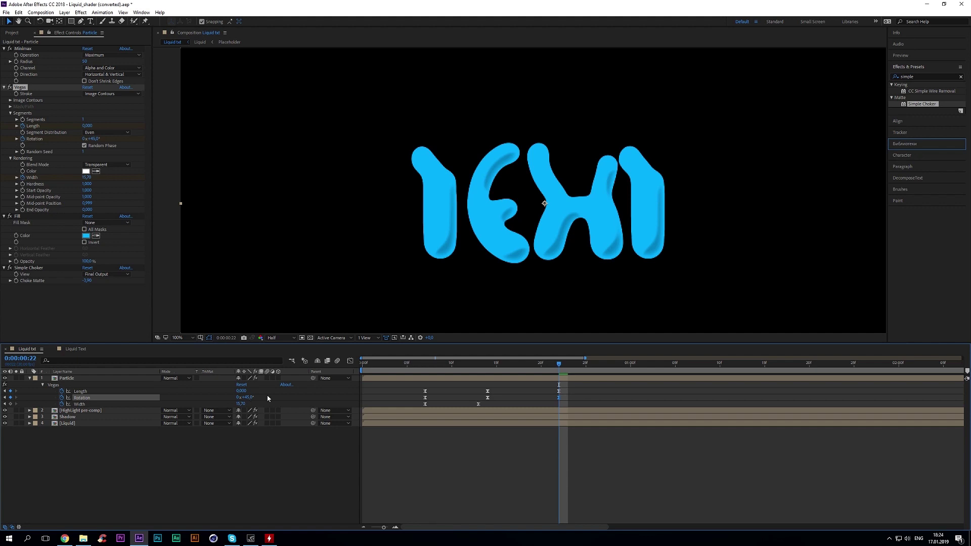
key("space")
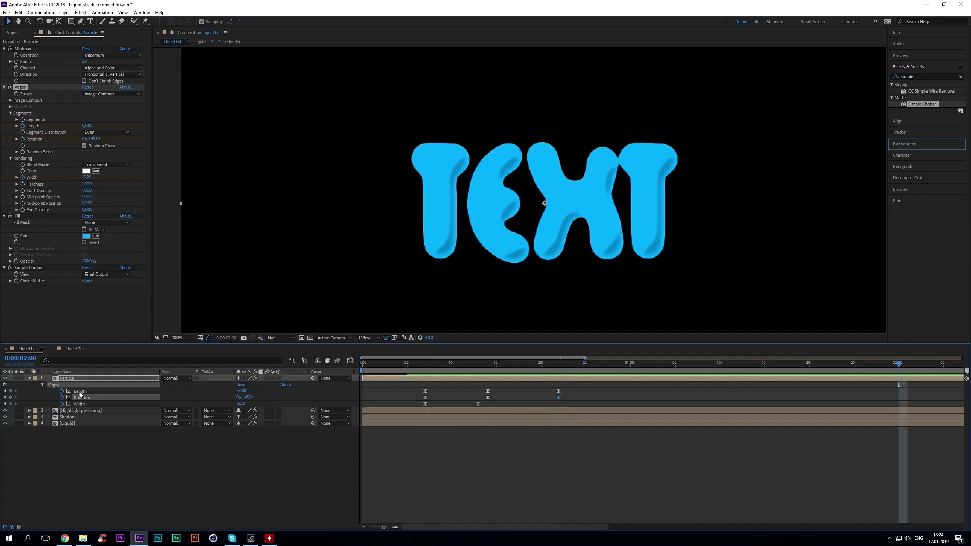
- Duplicate the Particle layer and move the copy's last Length and Rotation keyframes to 0:00:00:21
left_click(68, 417)
left_click(80, 378)
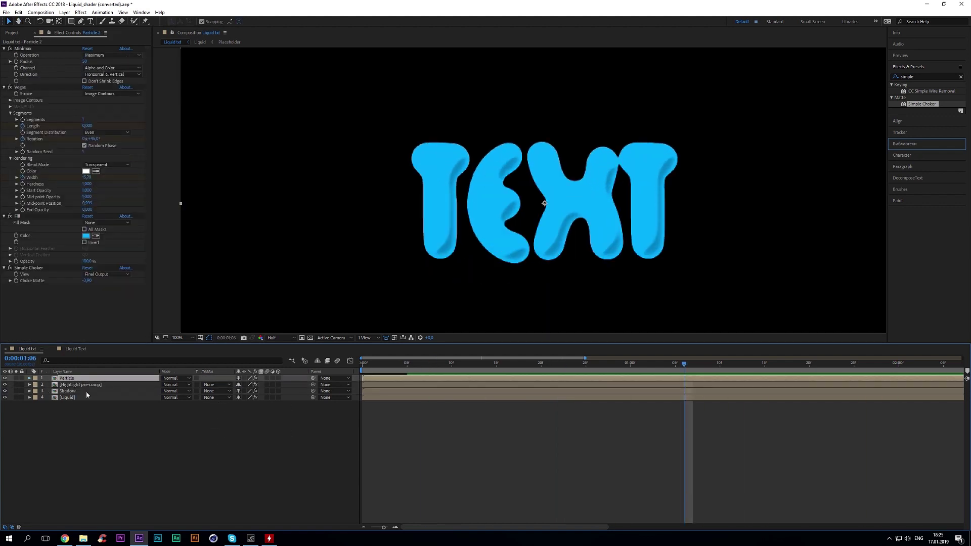
key("ctrl+d")
left_click(522, 364)
key("u")
left_click_drag(538, 388, 567, 401)
left_click(450, 403)
left_click_drag(559, 391, 485, 369)
key("Return")
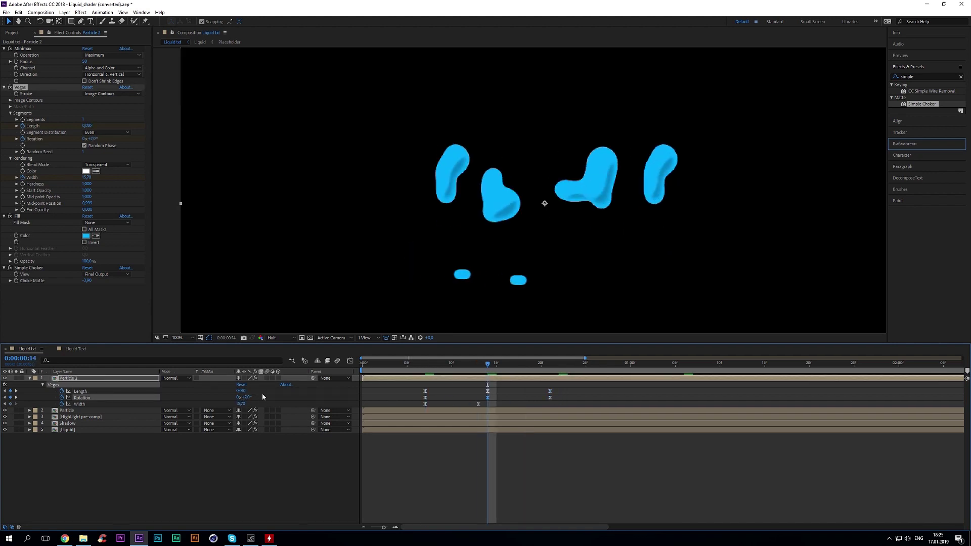
- Lower Particle 2's Vegas Width at 0:00:00:13 to about 10, removing the stray Width keyframe at 0:00:00:14, and preview
left_click(284, 400)
left_click_drag(242, 404, 218, 404)
left_click(290, 403)
left_click(487, 404)
key("Delete")
key("Page_Up")
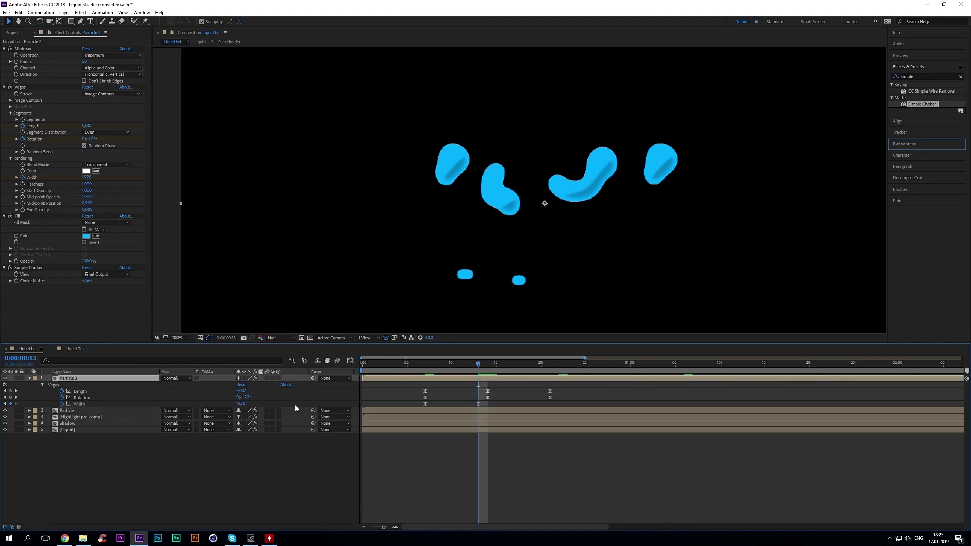
left_click(318, 403)
key("space")
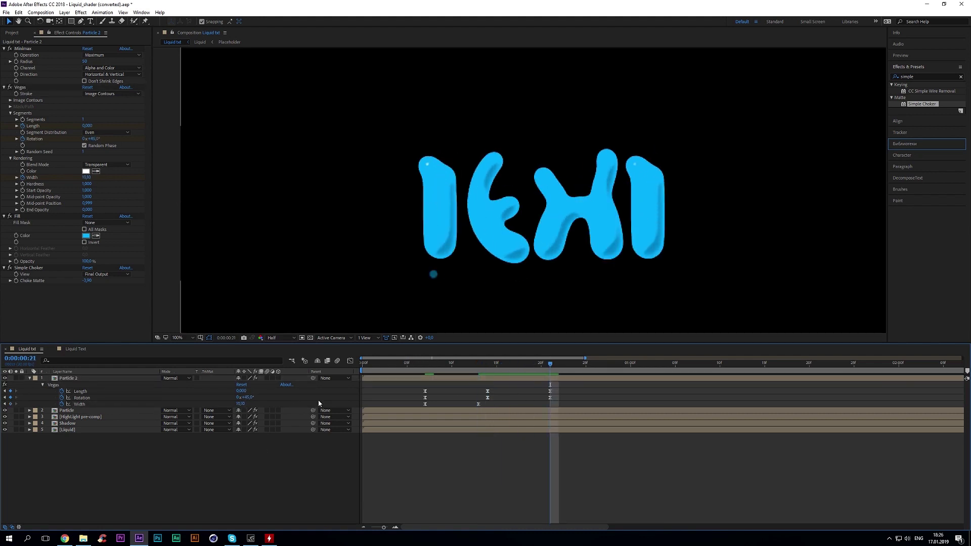
- Revise Particle 2's Rotation and move its Length and Rotation keyframes to 0:00:00:05, 0:00:00:11 and 0:00:00:19, with the second Width key at 0:00:00:10
left_click_drag(230, 399, 255, 407)
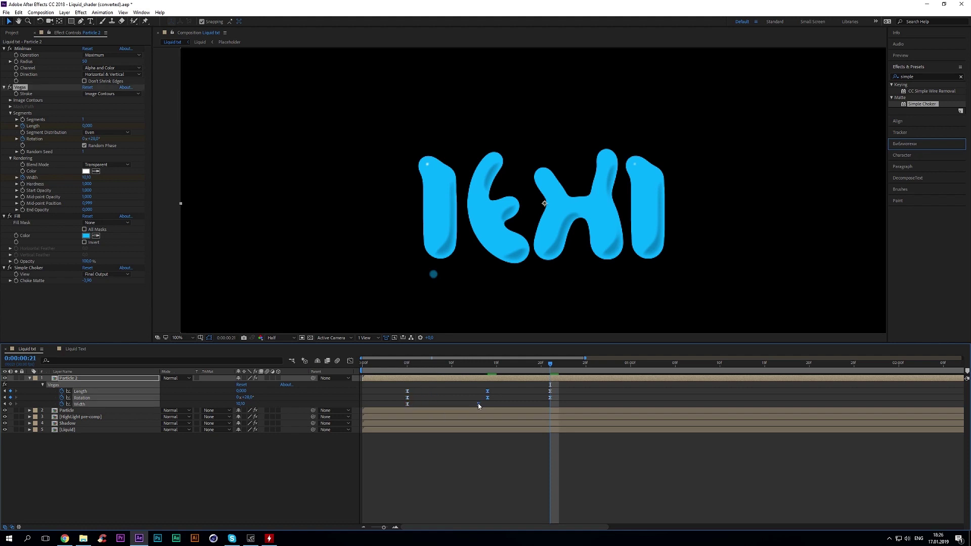
left_click_drag(528, 365, 407, 374)
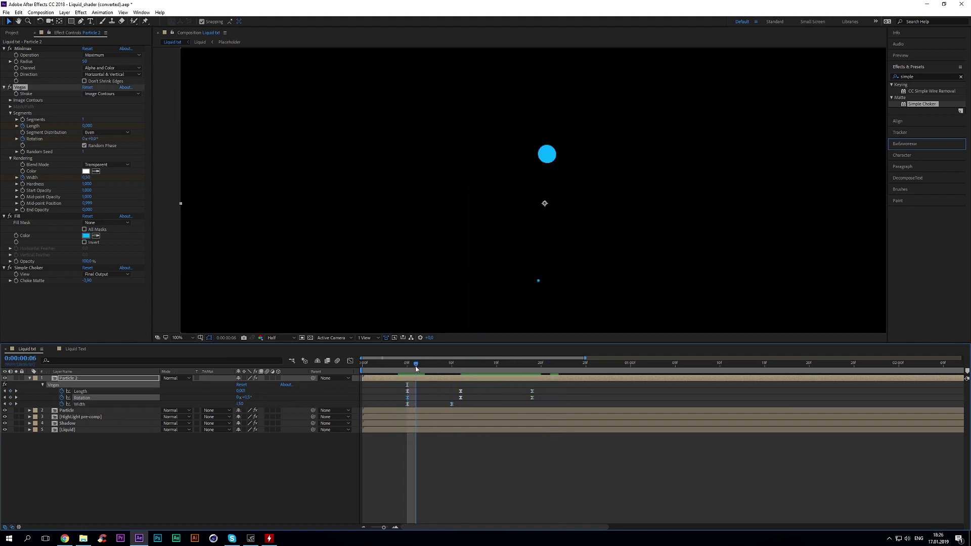
key("space")
- Move Particle 2's middle Length and Rotation keyframes to 0:00:00:12 and Width to 0:00:00:11, and undo the shift of the last keyframes
left_click_drag(447, 387, 469, 406)
left_click_drag(461, 397, 469, 397)
left_click_drag(539, 387, 525, 400)
left_click_drag(533, 397, 524, 397)
key("space")
key("space")
key("ctrl+z")
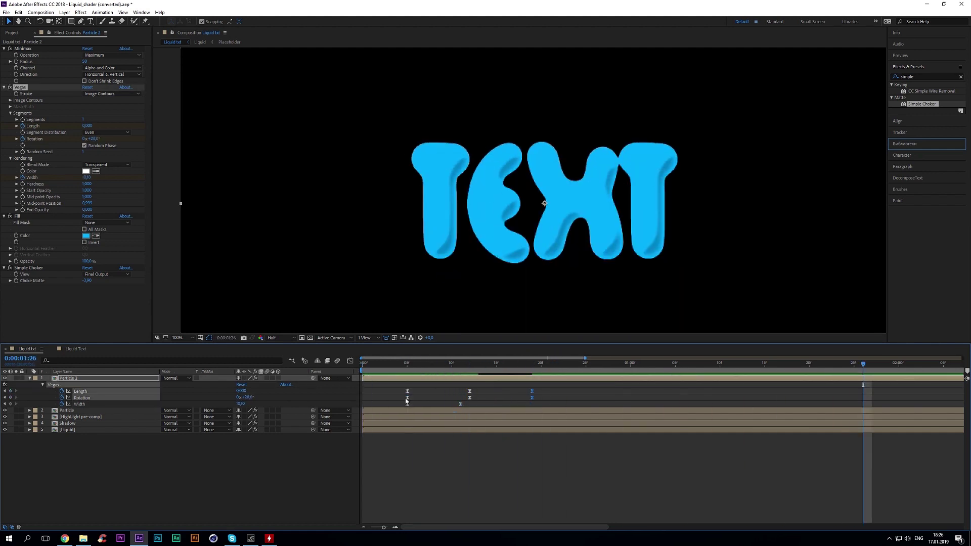
- Retime Particle 2's Vegas keyframes to 0:00:00:05, 0:00:00:13 and 0:00:00:20 and preview the result
left_click_drag(400, 407, 414, 388)
left_click_drag(407, 397, 399, 397)
left_click(450, 393)
left_click_drag(460, 404, 469, 404)
left_click_drag(379, 365, 353, 370)
key("space")
key("space")
- Retime the original Particle's Vegas keyframes to 0:00:00:11, 0:00:00:21 and 0:00:00:29, with the second Width keyframe at 0:00:00:20
left_click(476, 410)
key("u")
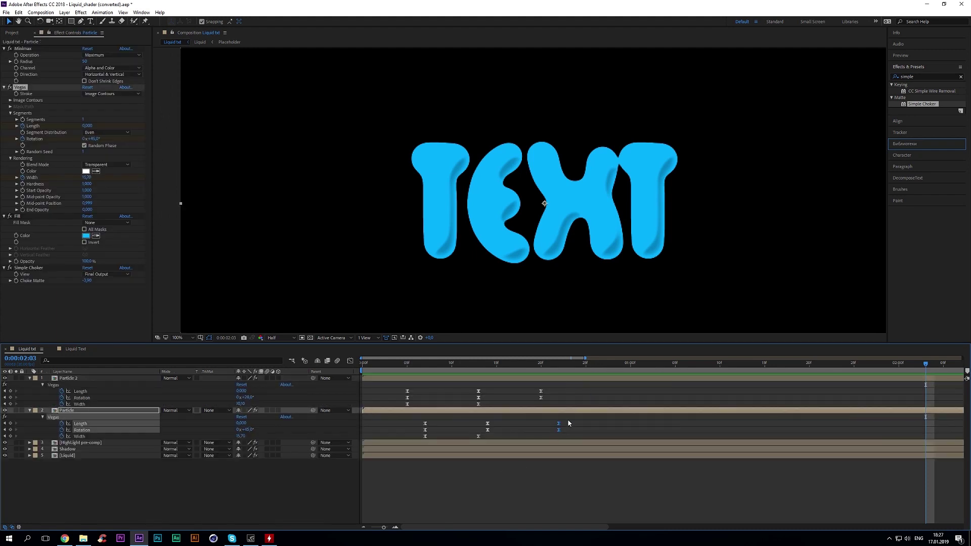
left_click_drag(568, 420, 417, 440)
left_click_drag(425, 435, 460, 436)
left_click_drag(611, 420, 584, 433)
left_click_drag(594, 429, 621, 430)
mouse_move(538, 420)
left_mouse_down()
mouse_move(512, 441)
mouse_move(541, 436)
left_mouse_up()
left_click_drag(492, 370, 550, 370)
- Retime Particle 2's Vegas keyframes to 0:00:00:06, 0:00:00:17 and 0:00:01:00 and preview the animation
left_click_drag(565, 386, 399, 408)
left_click_drag(407, 404, 416, 403)
left_click_drag(573, 387, 470, 409)
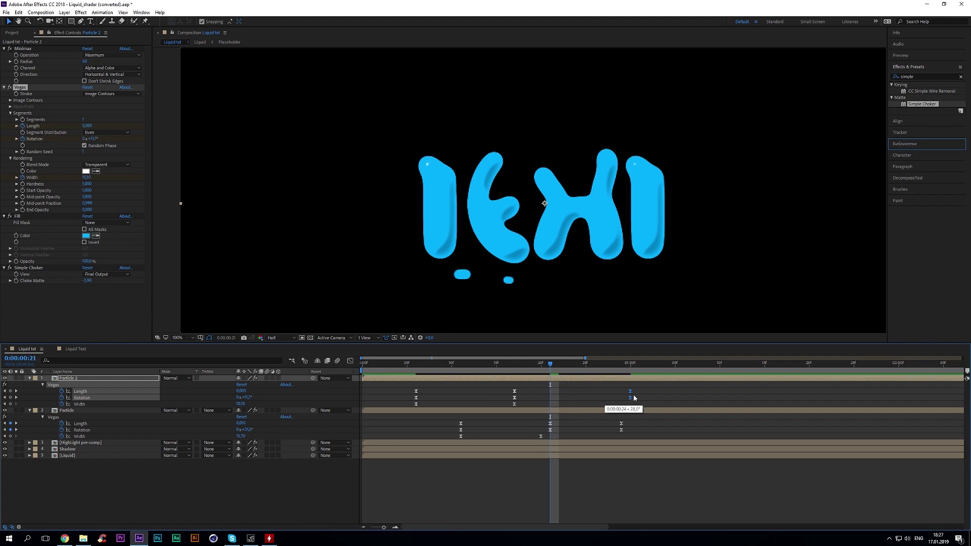
key("space")
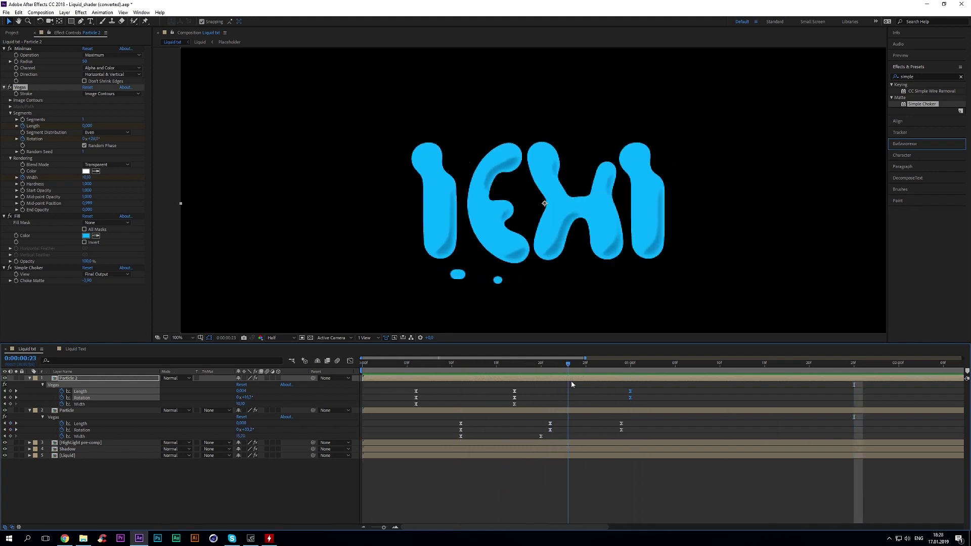
- Move Particle 2's last keyframes to 0:00:00:27 and the original Particle's last keyframes to 0:00:01:00, previewing the timing
left_click(630, 370)
left_click_drag(630, 392, 603, 392)
left_click_drag(495, 368, 362, 370)
key("space")
left_click_drag(602, 418, 626, 432)
left_click_drag(621, 424, 630, 424)
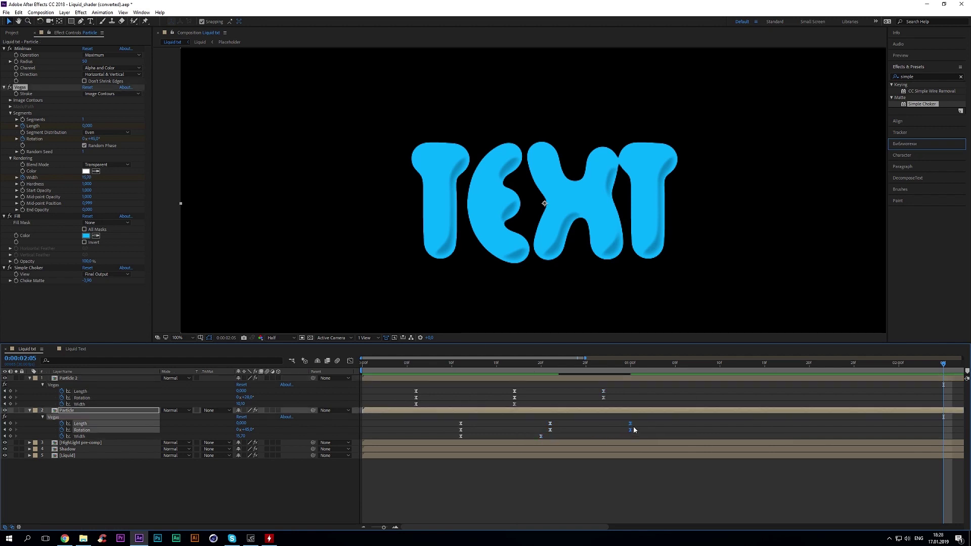
key("space")
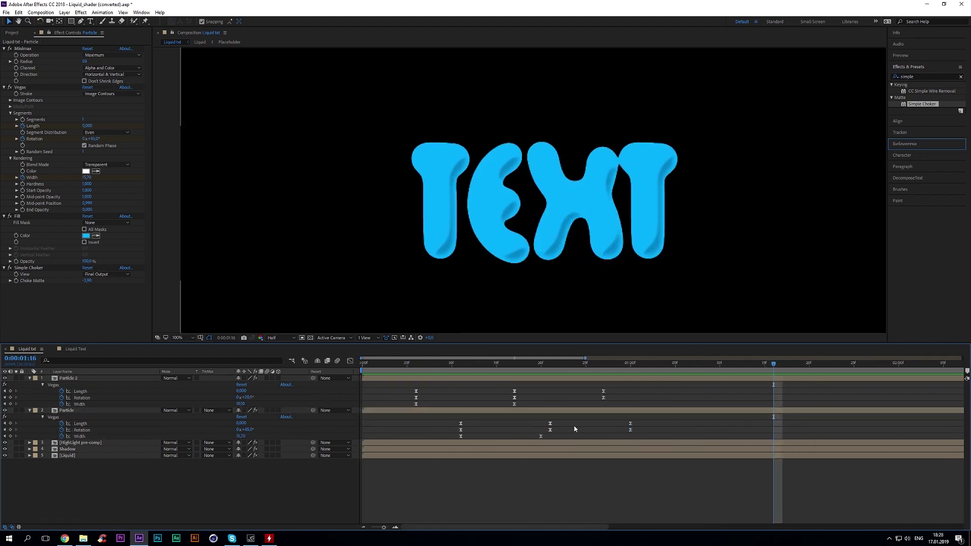
- Reshape the original Particle's Rotation speed curve in the Graph Editor so it peaks sharply around the middle keyframe, and preview
key("shift+F3")
left_click_drag(617, 493, 596, 500)
left_click_drag(558, 490, 543, 503)
left_click_drag(476, 502, 498, 502)
left_click_drag(563, 502, 547, 502)
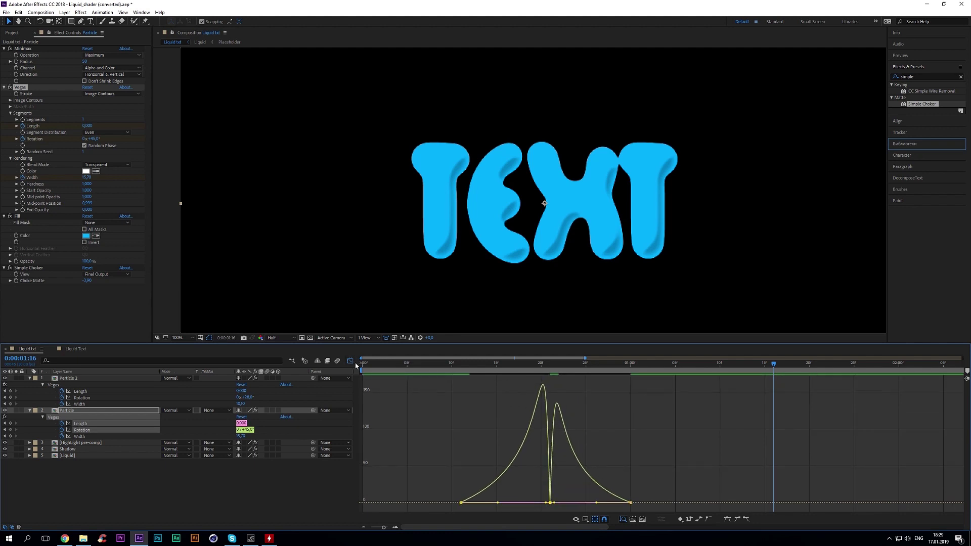
left_click(349, 360)
key("space")
key("space")
left_click(535, 429)
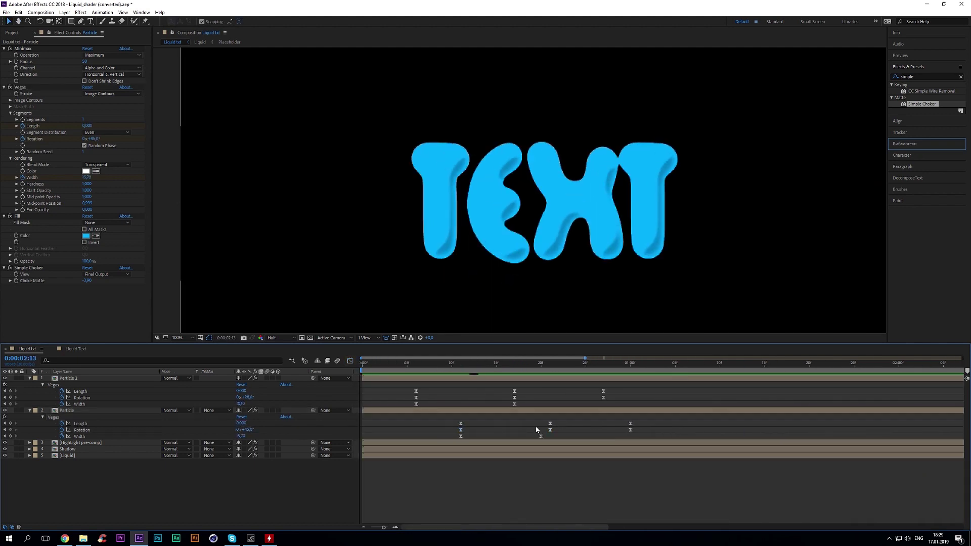
- Reshape the original Particle's Length speed curve around its middle keyframe in the Graph Editor
left_click(550, 423)
key("shift+F3")
left_click_drag(559, 420, 550, 420)
left_click(476, 421)
left_click_drag(476, 420, 536, 420)
key("shift+F3")
- Adjust the easing of Particle 2's Length speed curve in the Graph Editor, undoing the last handle change
left_click(514, 392)
key("shift+F3")
left_click_drag(432, 439, 525, 460)
left_click_drag(589, 460, 559, 455)
key("ctrl+z")
left_click(603, 461)
key("shift+F3")
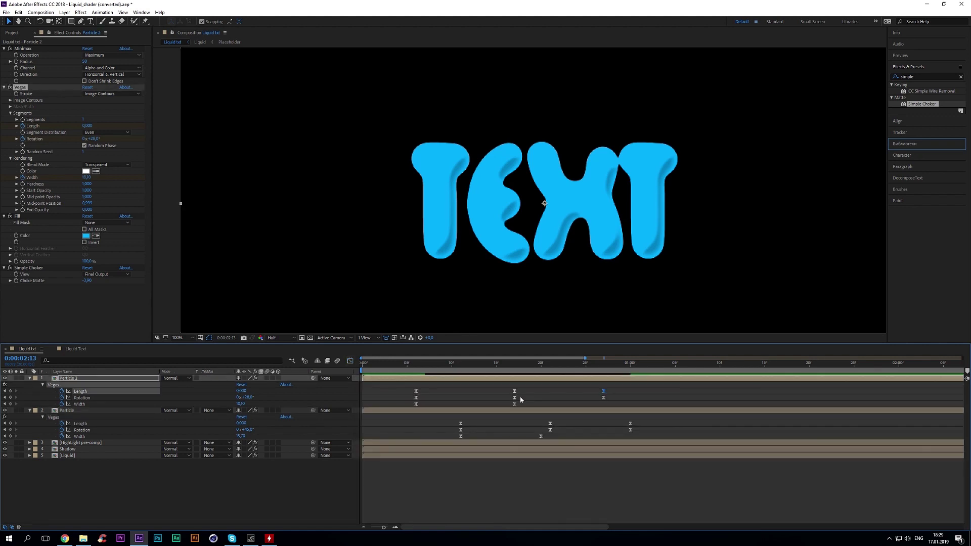
- Reshape Particle 2's Rotation speed curve so it peaks around the middle keyframe, and preview the animation
left_click(520, 397)
key("shift+F3")
left_click_drag(445, 502, 458, 504)
left_click(603, 502)
left_click_drag(574, 502, 508, 503)
left_click(514, 502)
left_click_drag(544, 503, 524, 505)
key("shift+F3")
key("space")
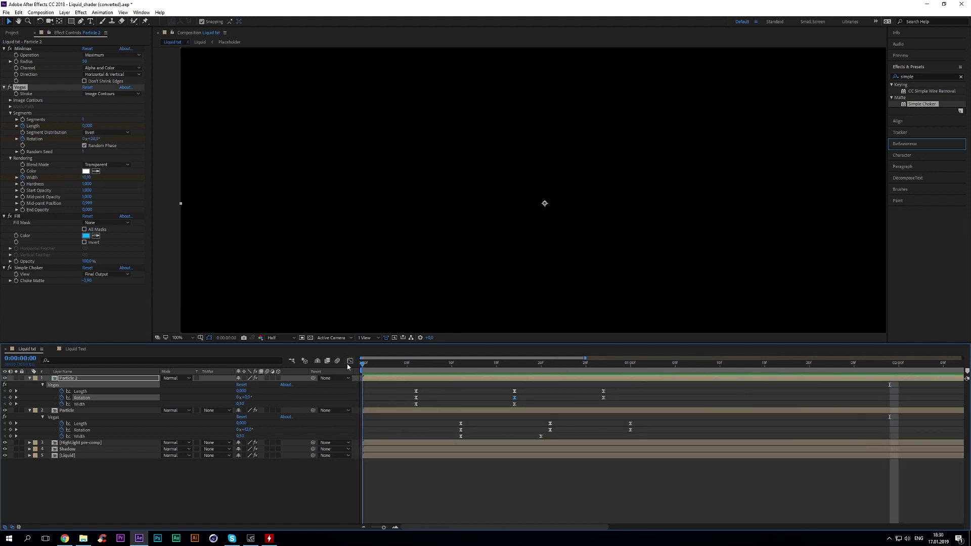
key("space")
- Duplicate both particle layers, delete the extra copy, move Particle 3 to the top of the stack and reveal its keyframes
left_click(88, 470)
key("u")
left_click(68, 377)
left_click(66, 384, "shift")
key("ctrl+d")
left_click(82, 378)
key("Delete")
left_click_drag(82, 384, 83, 377)
key("u")
- Shift all of Particle 3's Vegas Rotation keyframes to reposition its drop along the text outline, and preview
left_click(539, 365)
left_click(84, 399)
key("Page_Down")
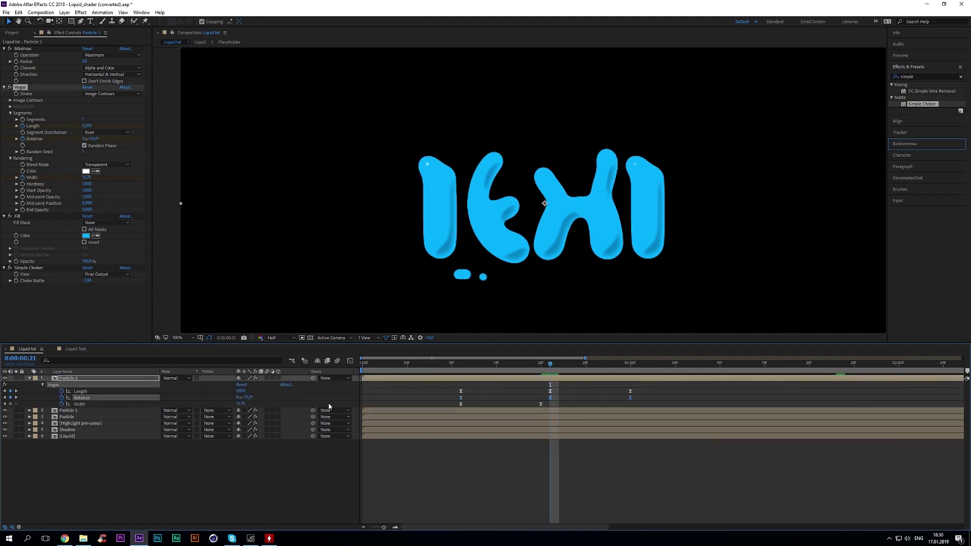
key("space")
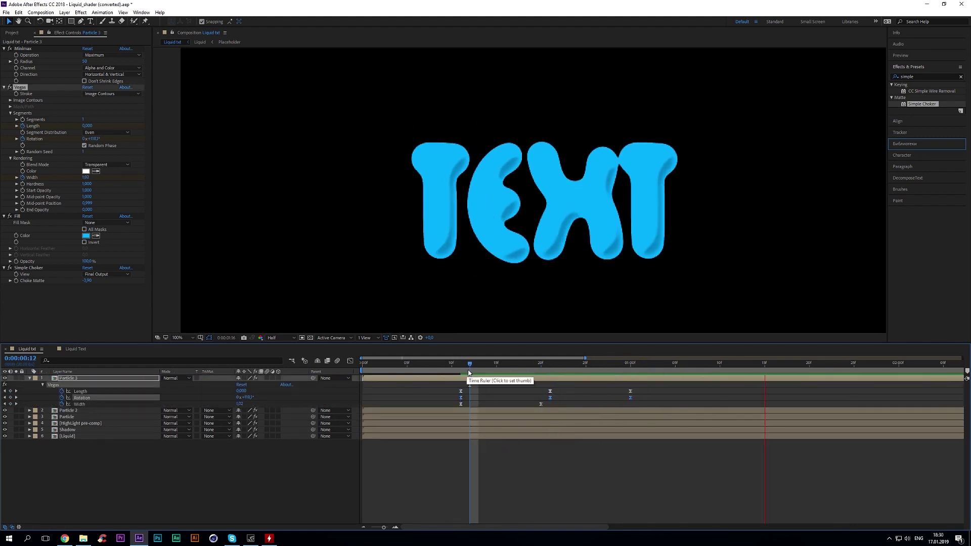
- Retime Particle 3's Vegas keyframes to 0:00:00:13, 0:00:00:23 and 0:00:01:02, with the second Width keyframe at 0:00:00:22
left_click(642, 393)
left_click_drag(642, 393, 626, 401)
left_click_drag(629, 398, 647, 397)
mouse_move(559, 388)
left_mouse_down()
mouse_move(535, 407)
mouse_move(559, 404)
left_mouse_up()
mouse_move(475, 388)
left_mouse_down()
mouse_move(453, 407)
mouse_move(477, 406)
left_mouse_up()
left_click(492, 392)
left_click_drag(506, 365, 569, 369)
- Offset all of Particle 3's Rotation keyframes until its drop flies out beside the final T, and preview
left_click(91, 398)
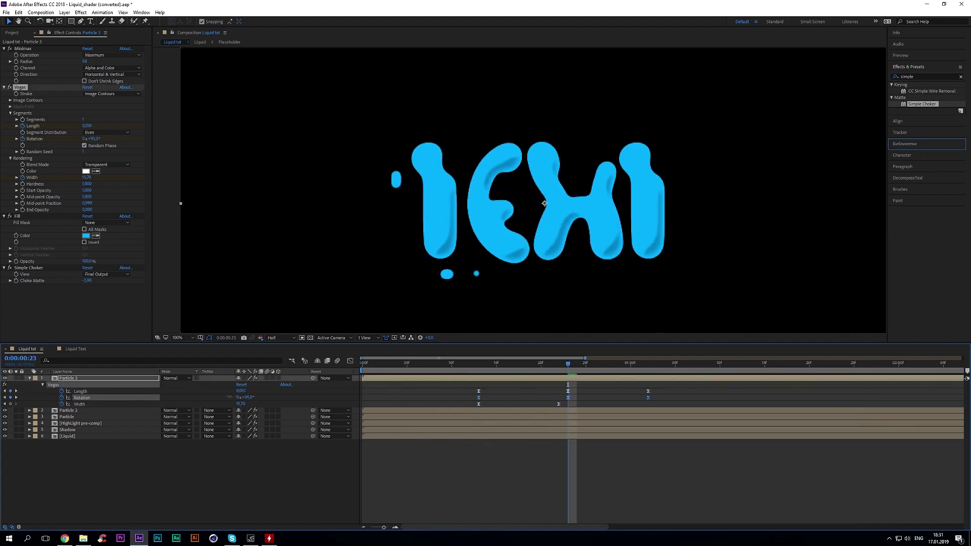
key("space")
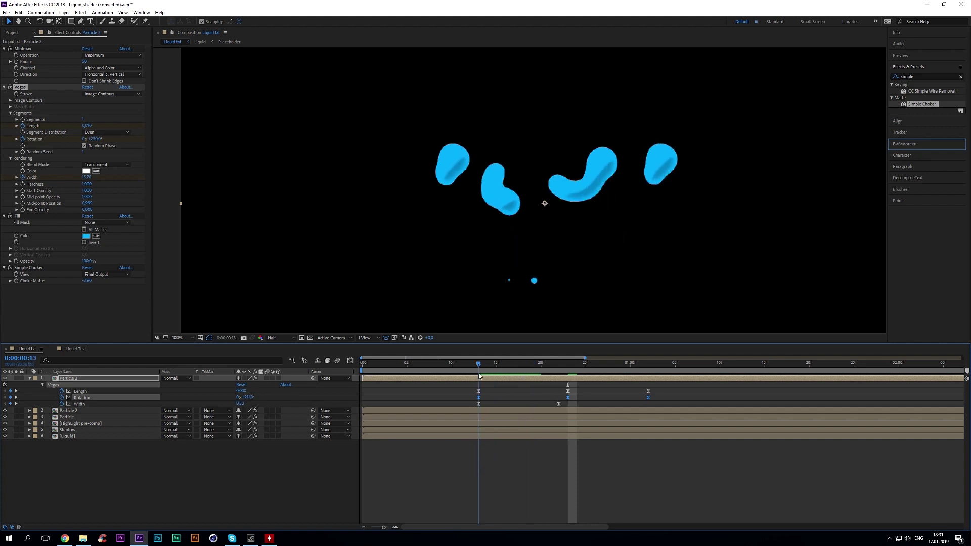
left_click(564, 374)
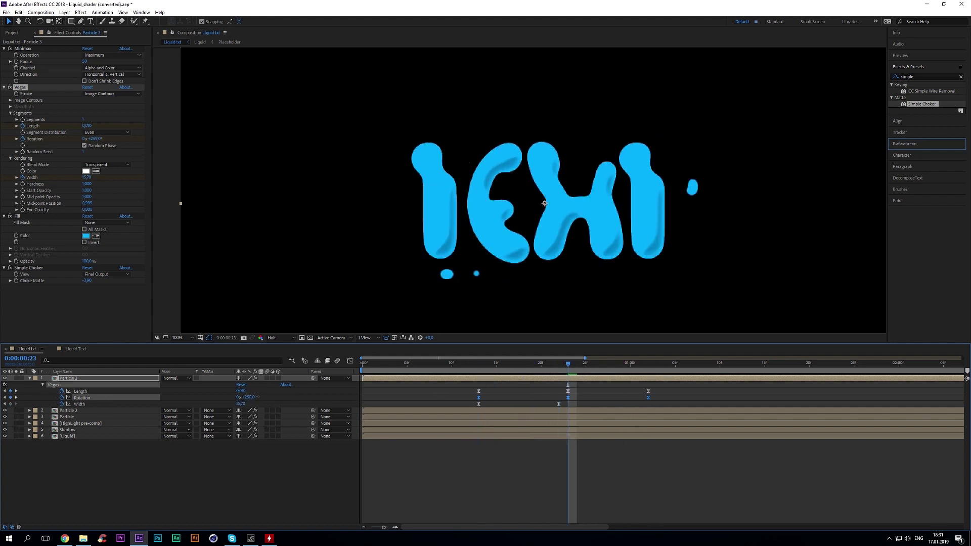
key("space")
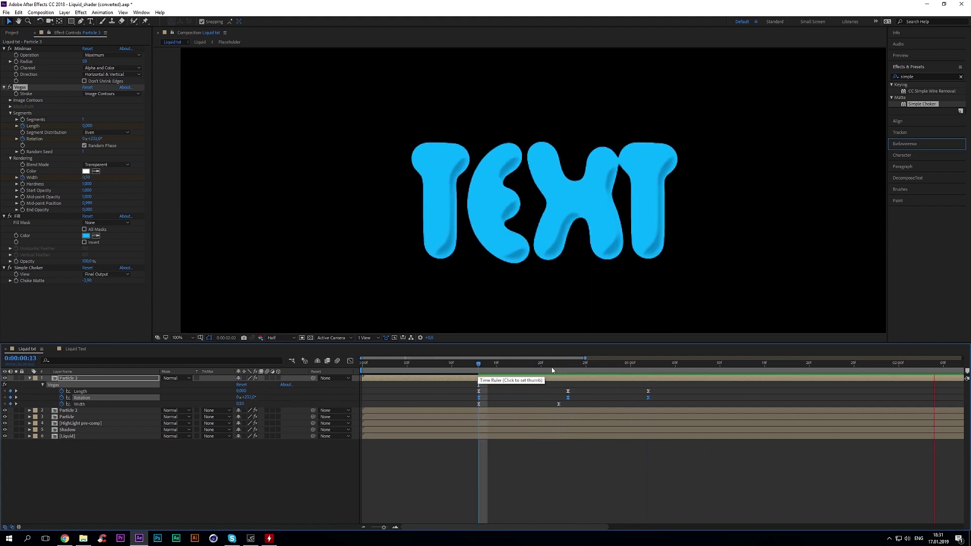
- Duplicate Particle 3 as Particle 4 and reveal the Vegas keyframes of both layers
left_click(29, 378)
key("ctrl+d")
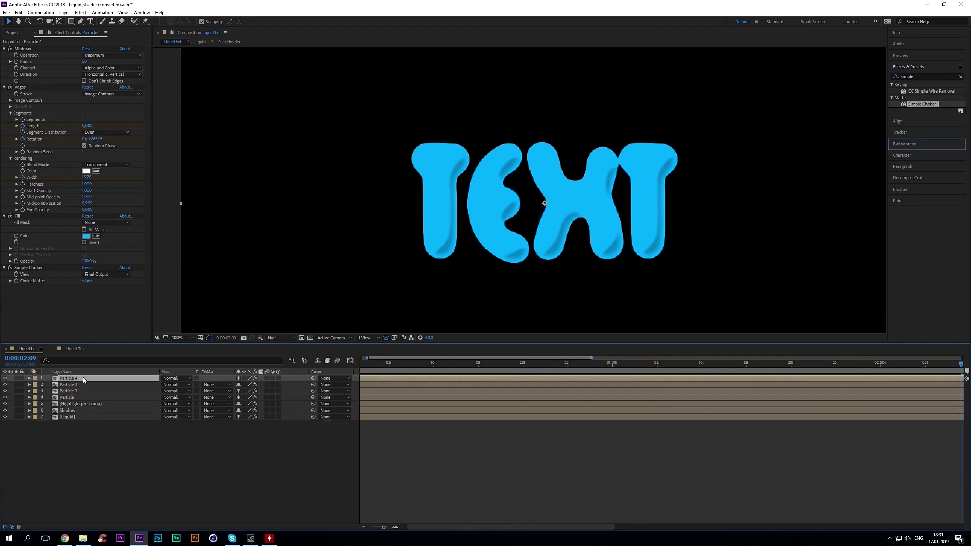
key("u")
left_click(398, 411)
key("u")
- Retime Particle 4's Vegas keyframes to 0:00:00:15, 0:00:00:25 and 0:00:01:03, with the second Width keyframe at 0:00:00:24
left_click_drag(645, 389, 478, 404)
left_click_drag(566, 390, 540, 406)
left_click(611, 396)
left_click(567, 397)
left_click(594, 393)
left_click_drag(597, 367, 639, 372)
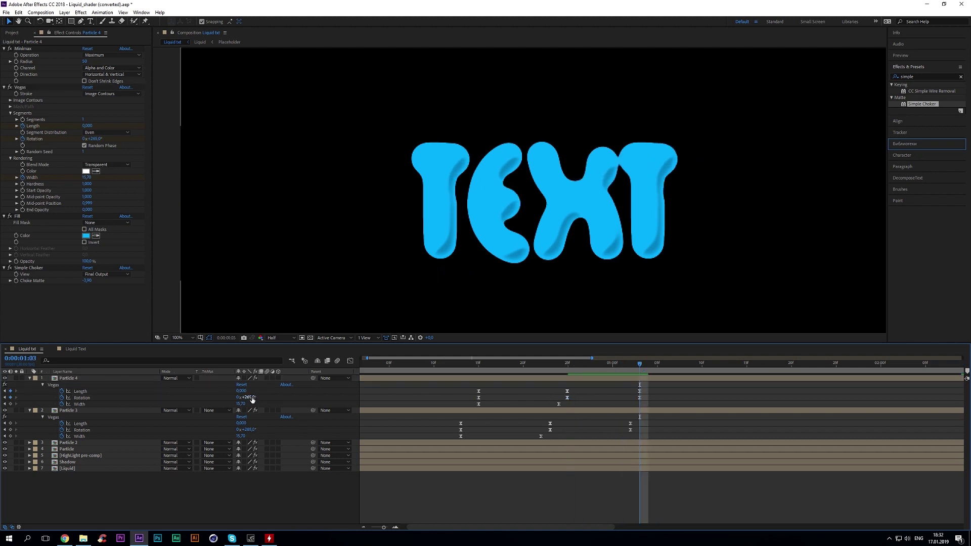
- Offset Particle 4's Rotation keyframes so its drop flies out above the X, and preview the animation
left_click(79, 397)
left_click(566, 367)
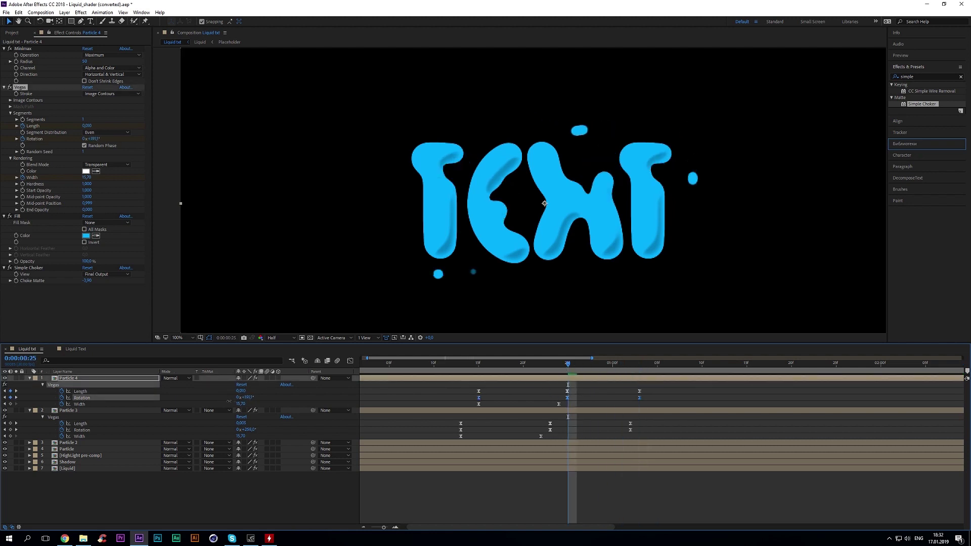
left_click_drag(572, 388, 557, 407)
left_click(592, 395)
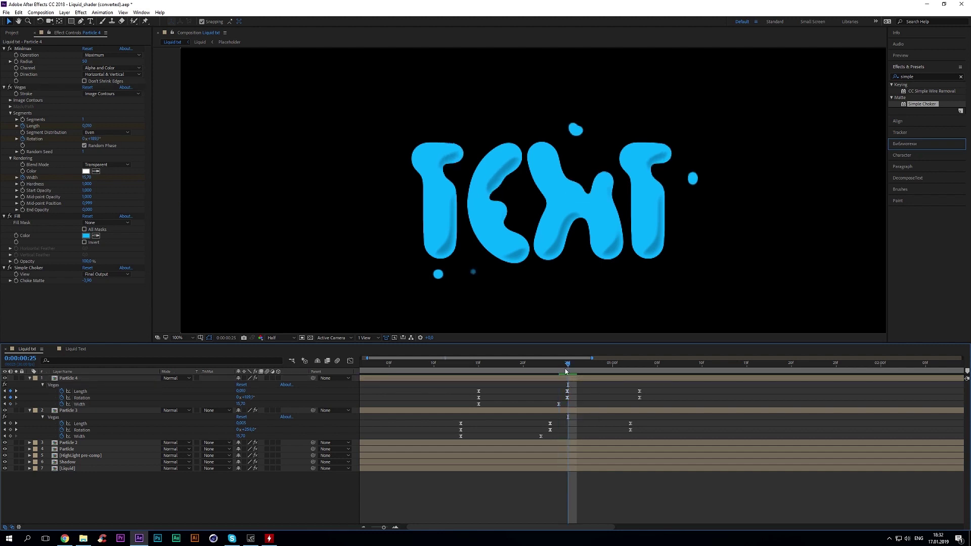
left_click_drag(569, 369, 433, 374)
key("space")
key("space")
scroll(450, 372, "left", 4)
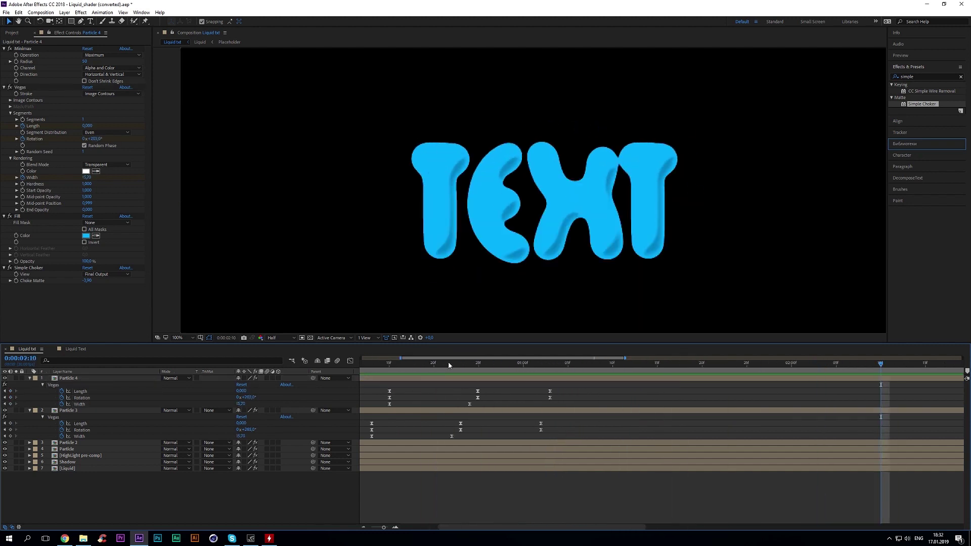
- Move Particle 4's first keyframes to 0:00:00:14 and its middle Length and Rotation keyframes to 0:00:00:24, with Width at 0:00:00:23
left_click(496, 367)
left_click_drag(497, 388, 486, 408)
left_click_drag(565, 406, 562, 405)
left_click(588, 402)
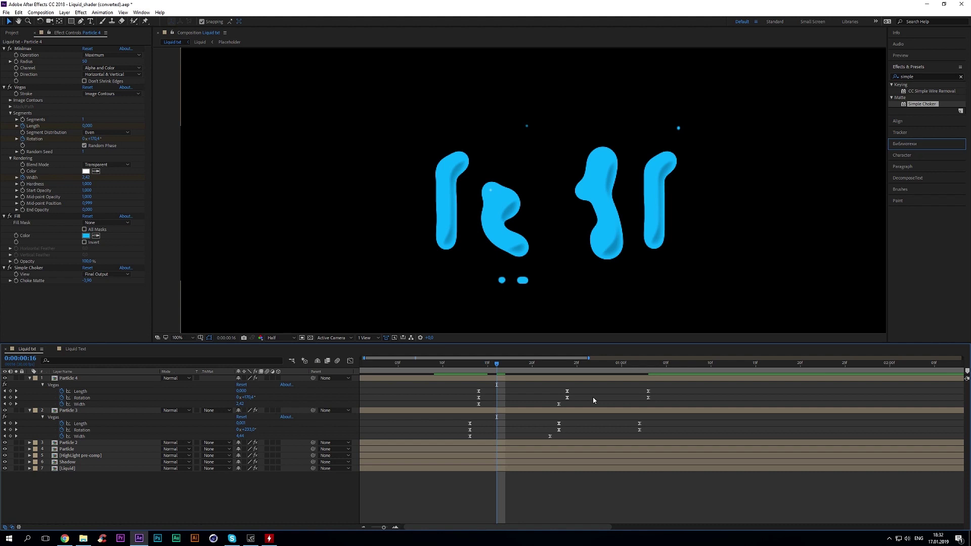
- Fine-tune the value of Particle 4's last Vegas Rotation keyframe and preview the text animation
key("space")
left_click_drag(241, 398, 240, 397)
left_click_drag(434, 365, 452, 373)
key("space")
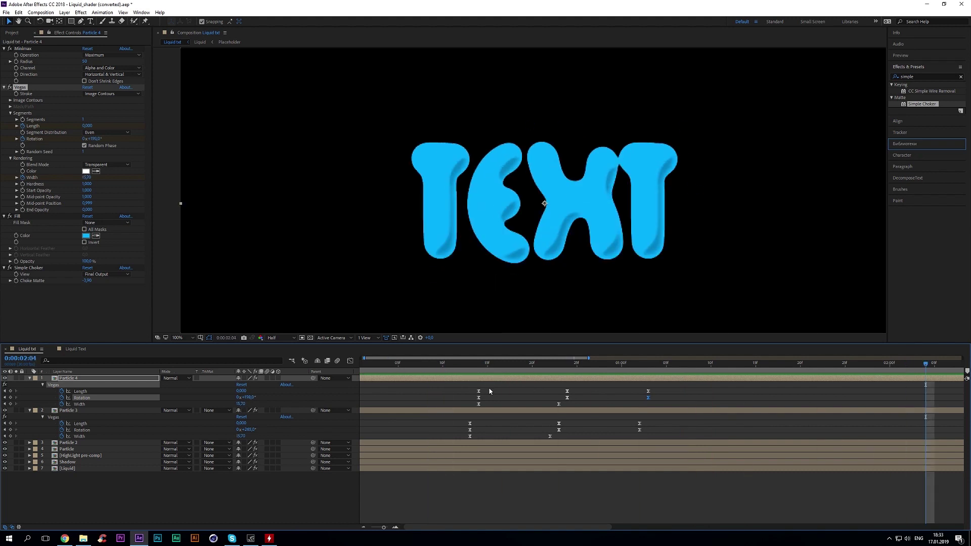
- Set the composition's preview resolution to Full and play the finished liquid text animation from 0:00:00:00
left_click(281, 337)
left_click(276, 347)
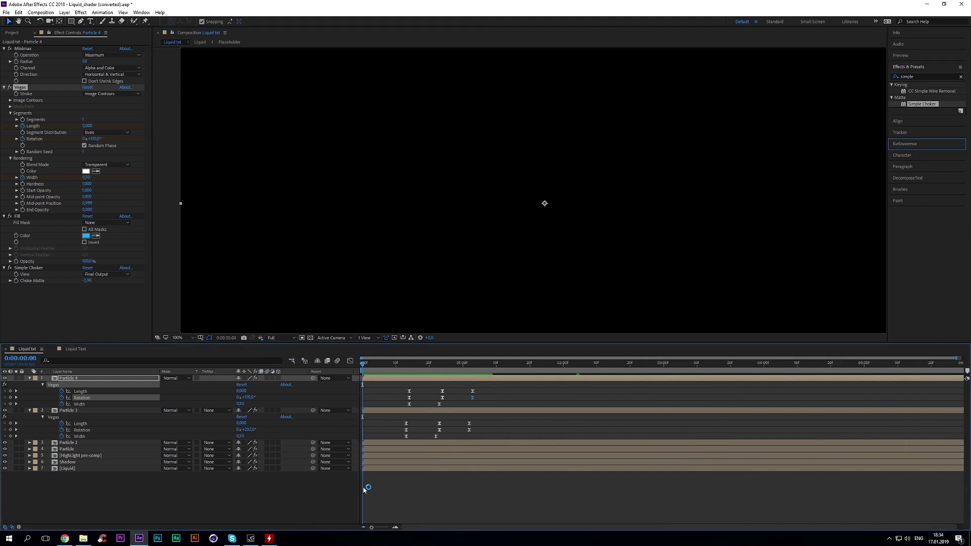
key("space")
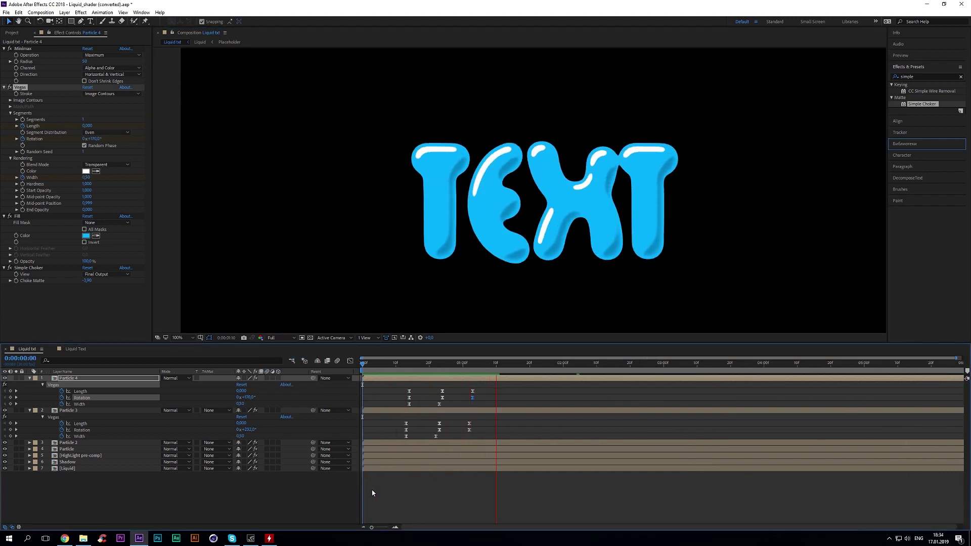
key("space")
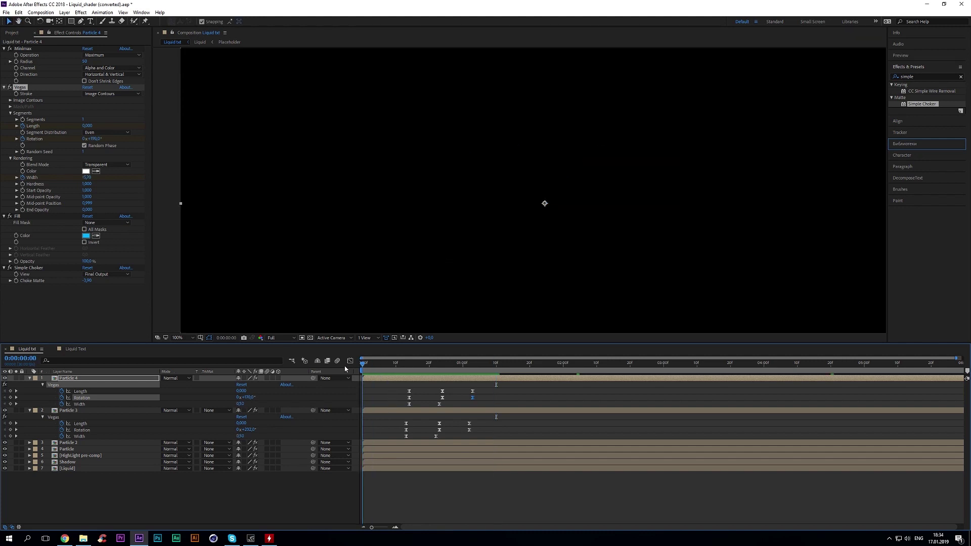
key("space")
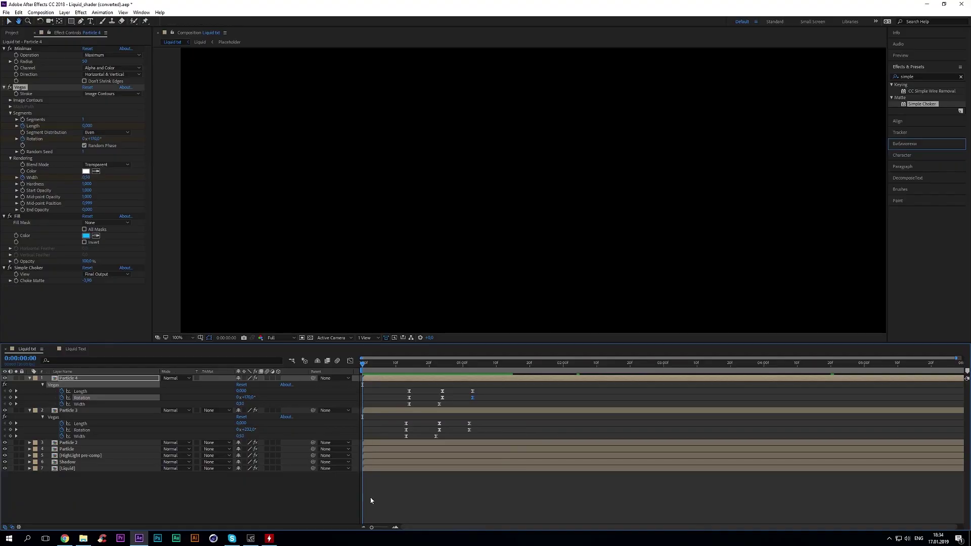
key("space")
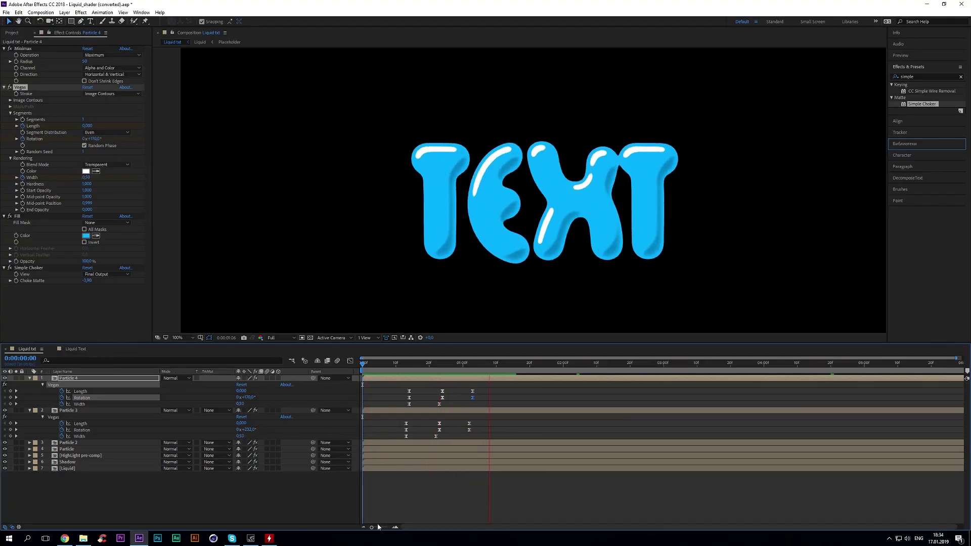